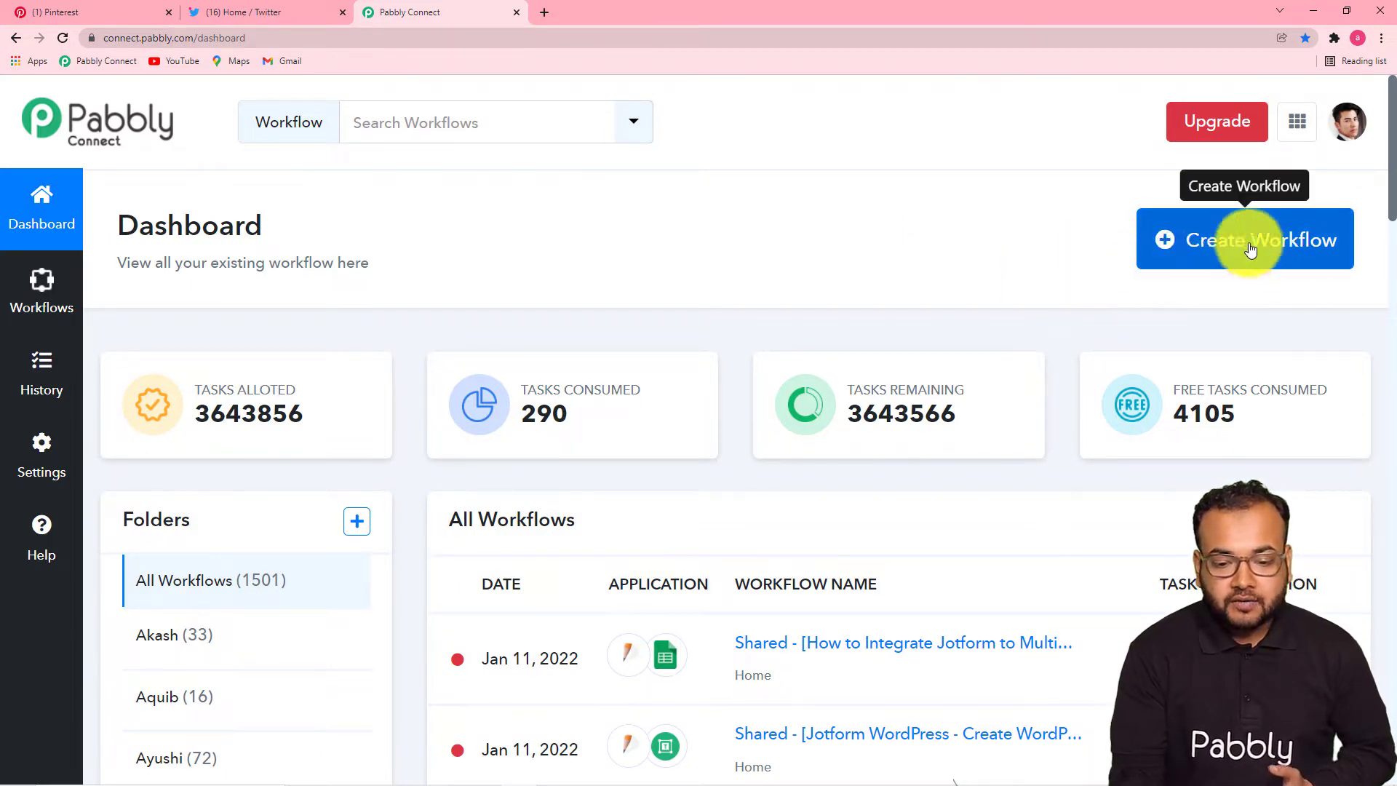
Create a new workflow named "Create Pins in Pinterest from Twitter Posts Automatically"
click(1247, 265)
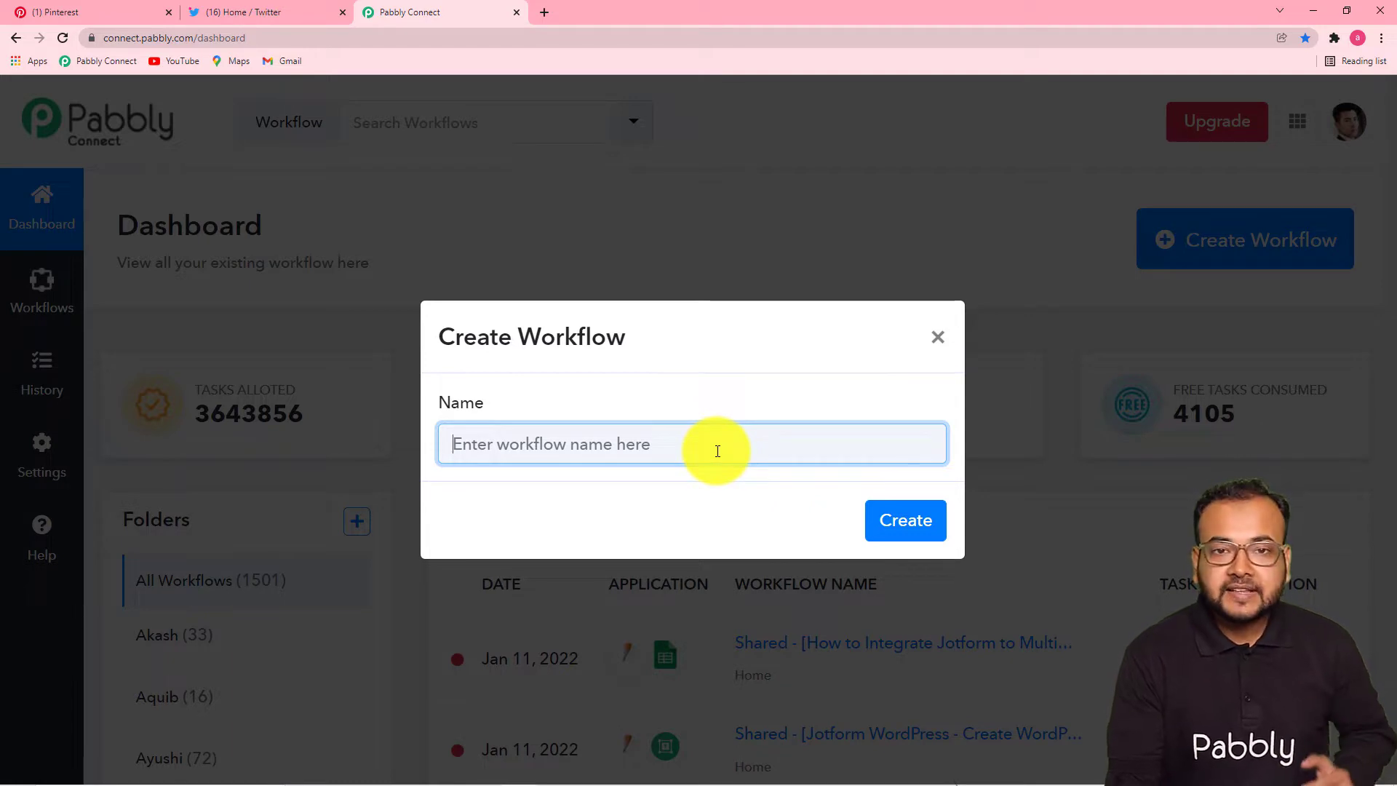
text(Create Pins in Pinterest from Twitter Posts Automatically)
click(772, 513)
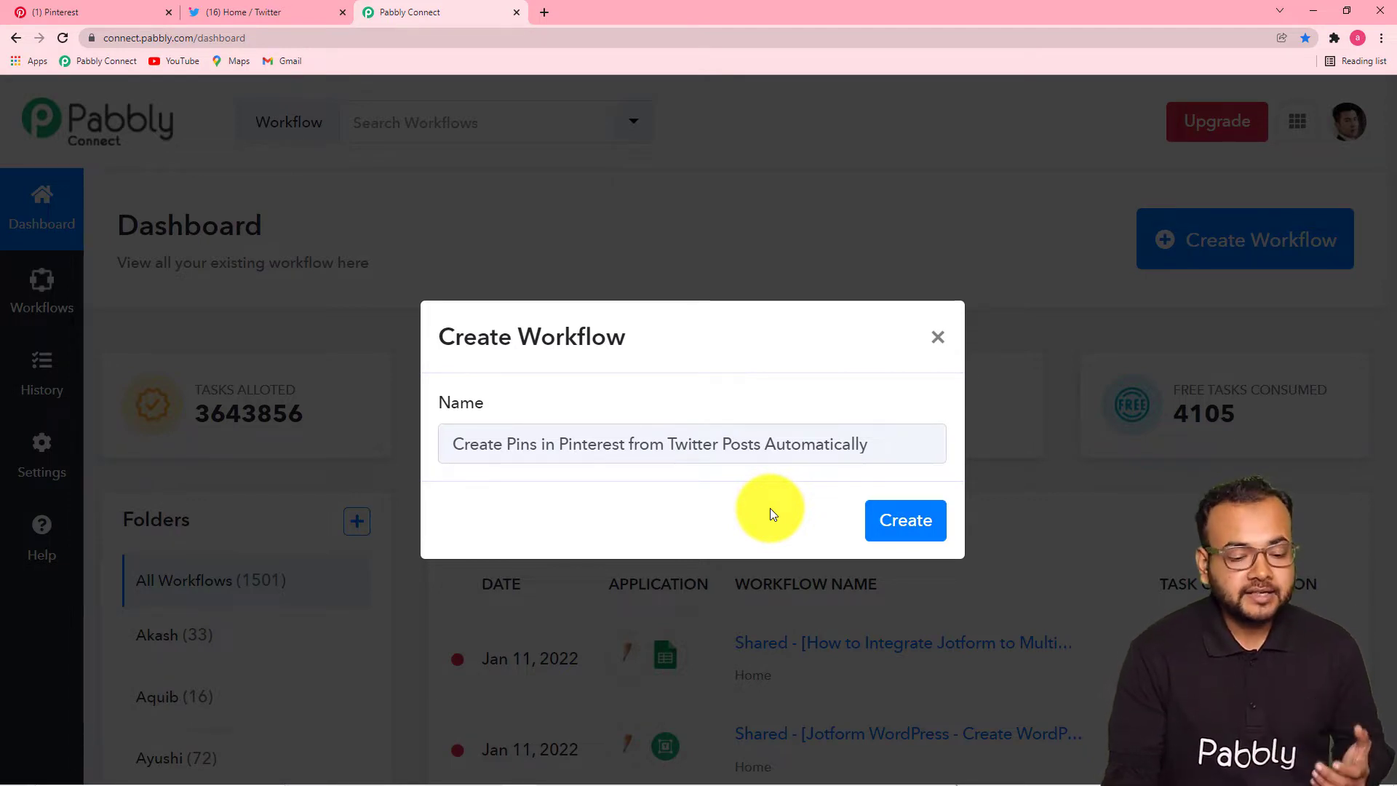
click(910, 534)
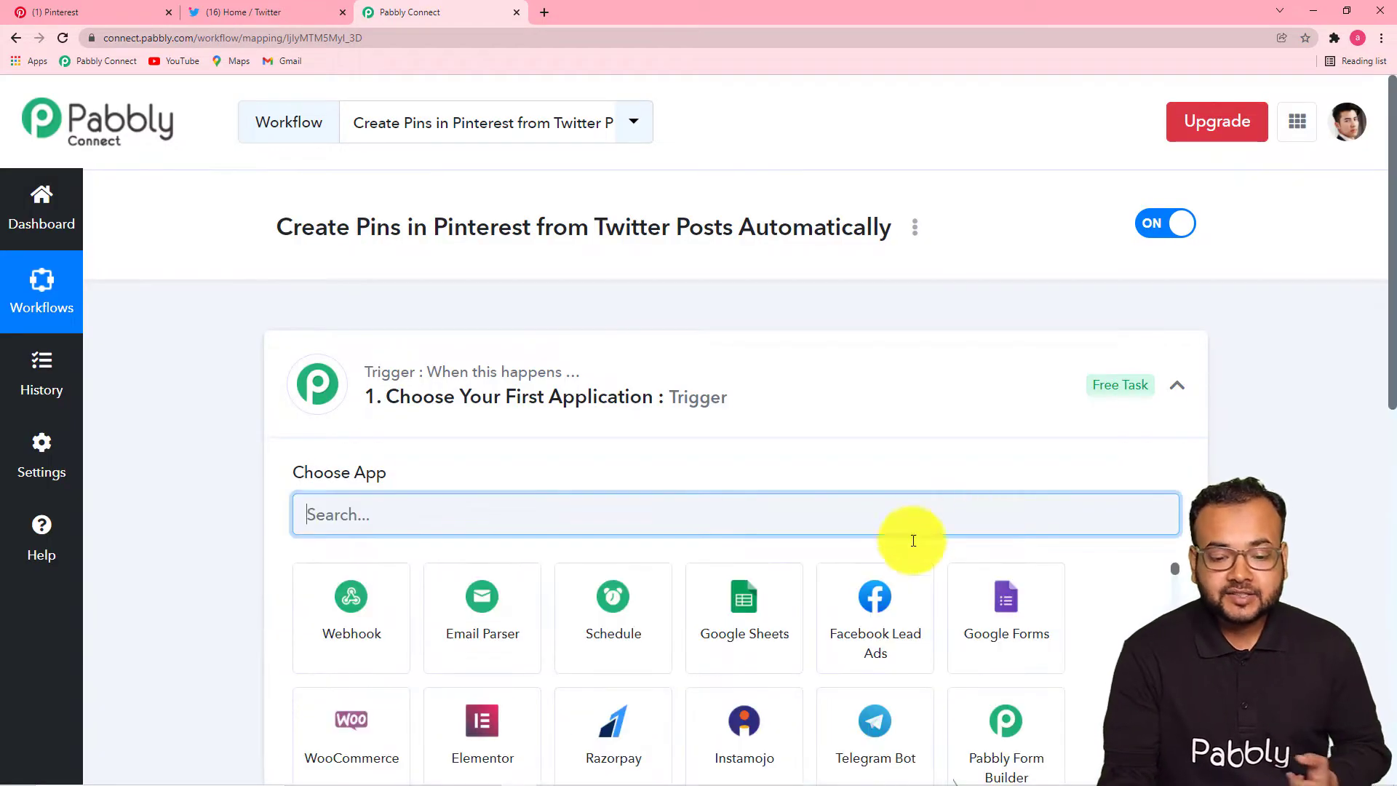
Find Twitter in the app list and choose it as the workflow's trigger application
click(1178, 385)
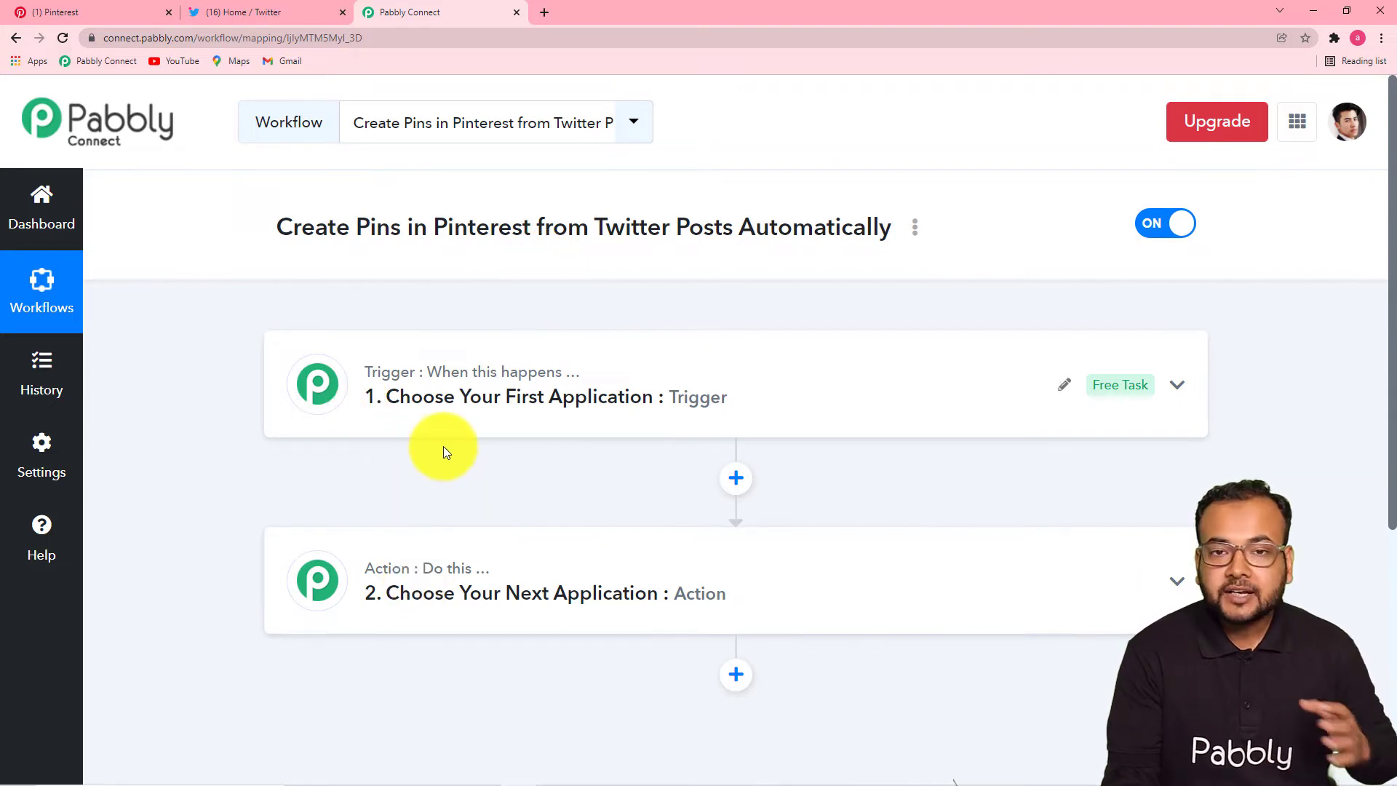
click(462, 427)
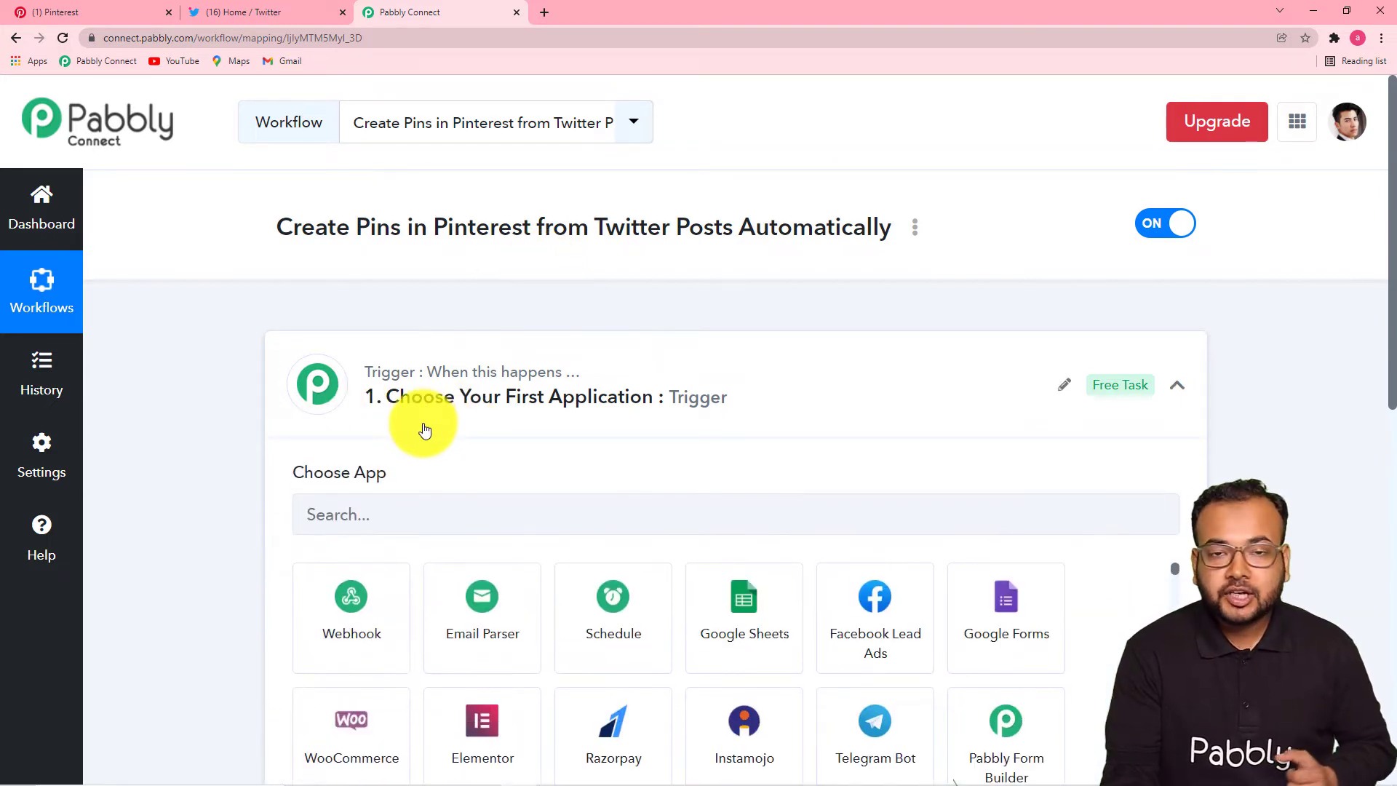
scroll(425, 429, down, 3)
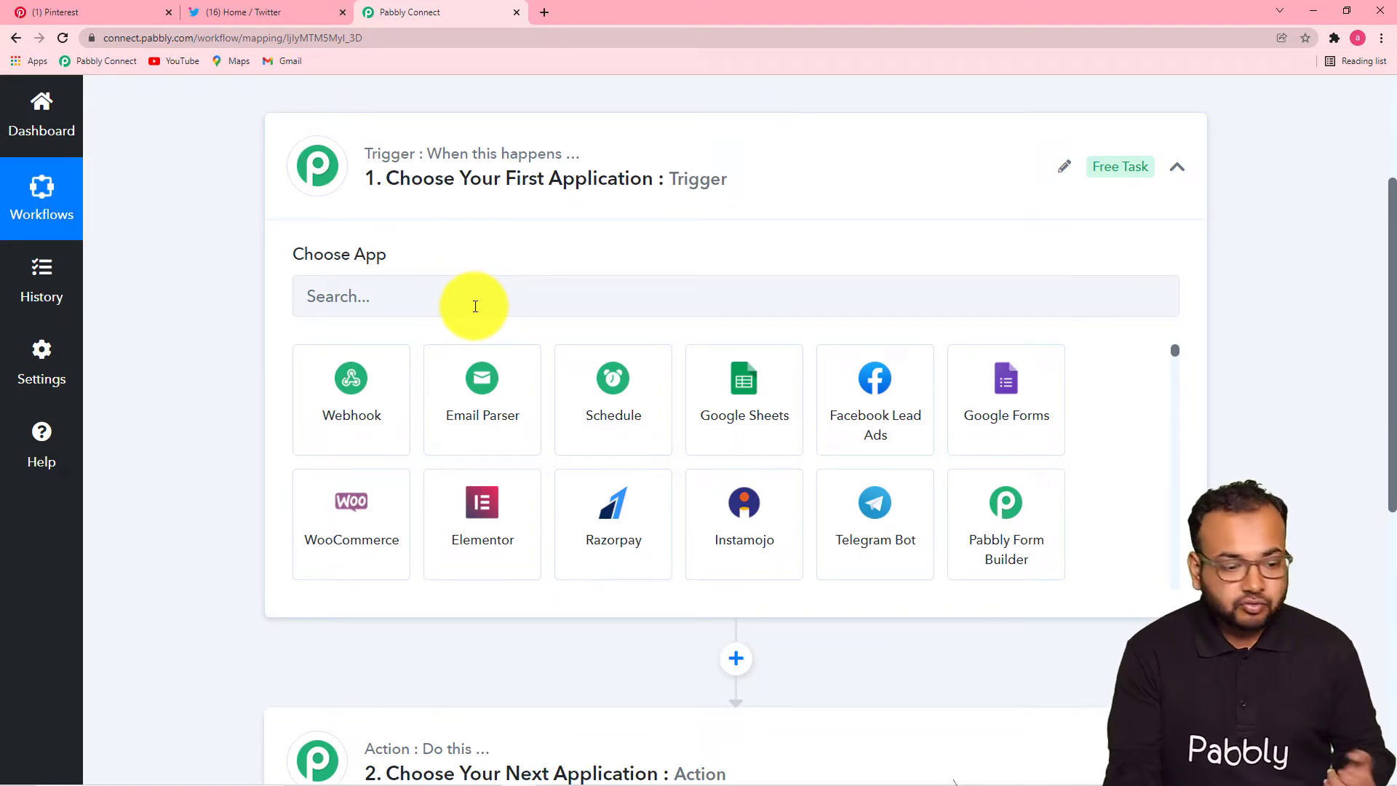
click(475, 307)
text(t)
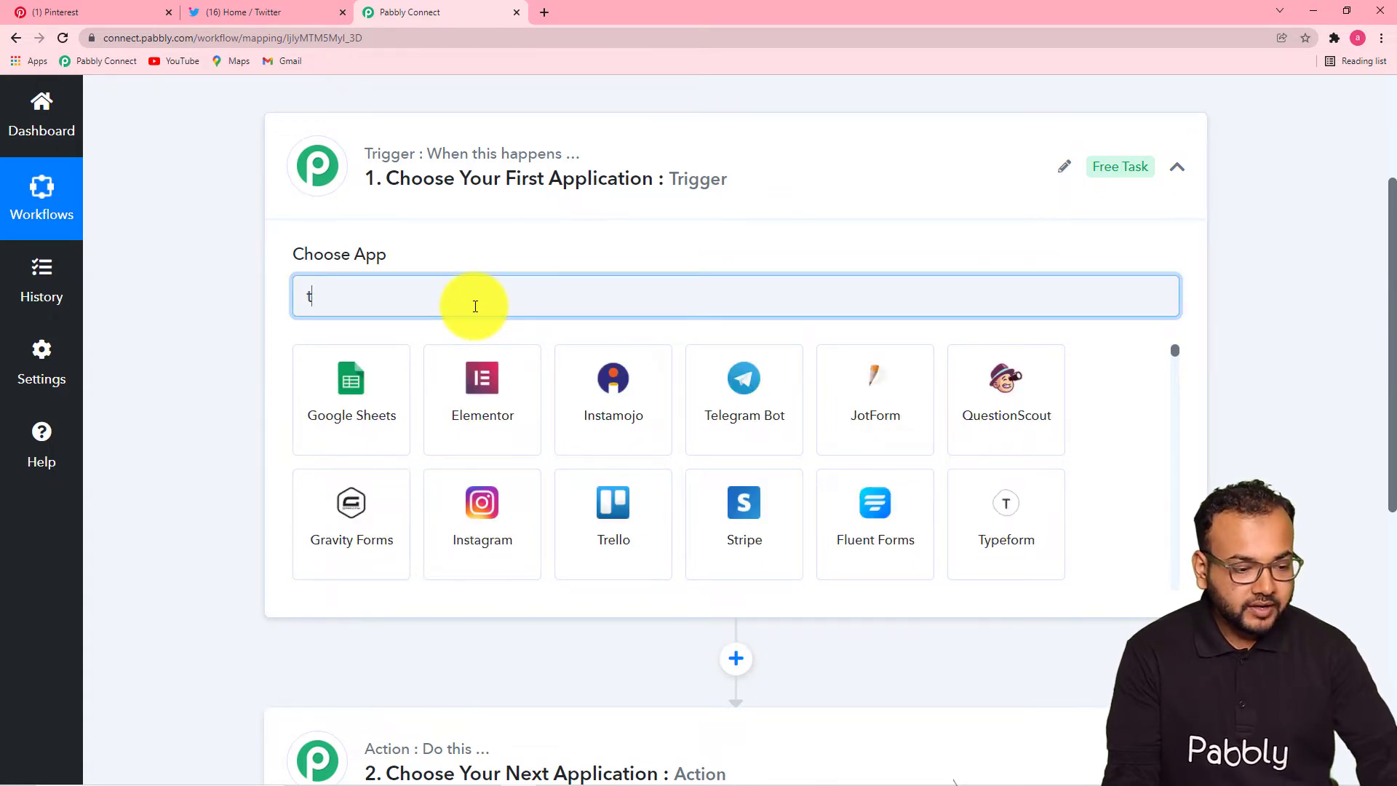
text(i)
key(BackSpace)
text(wi)
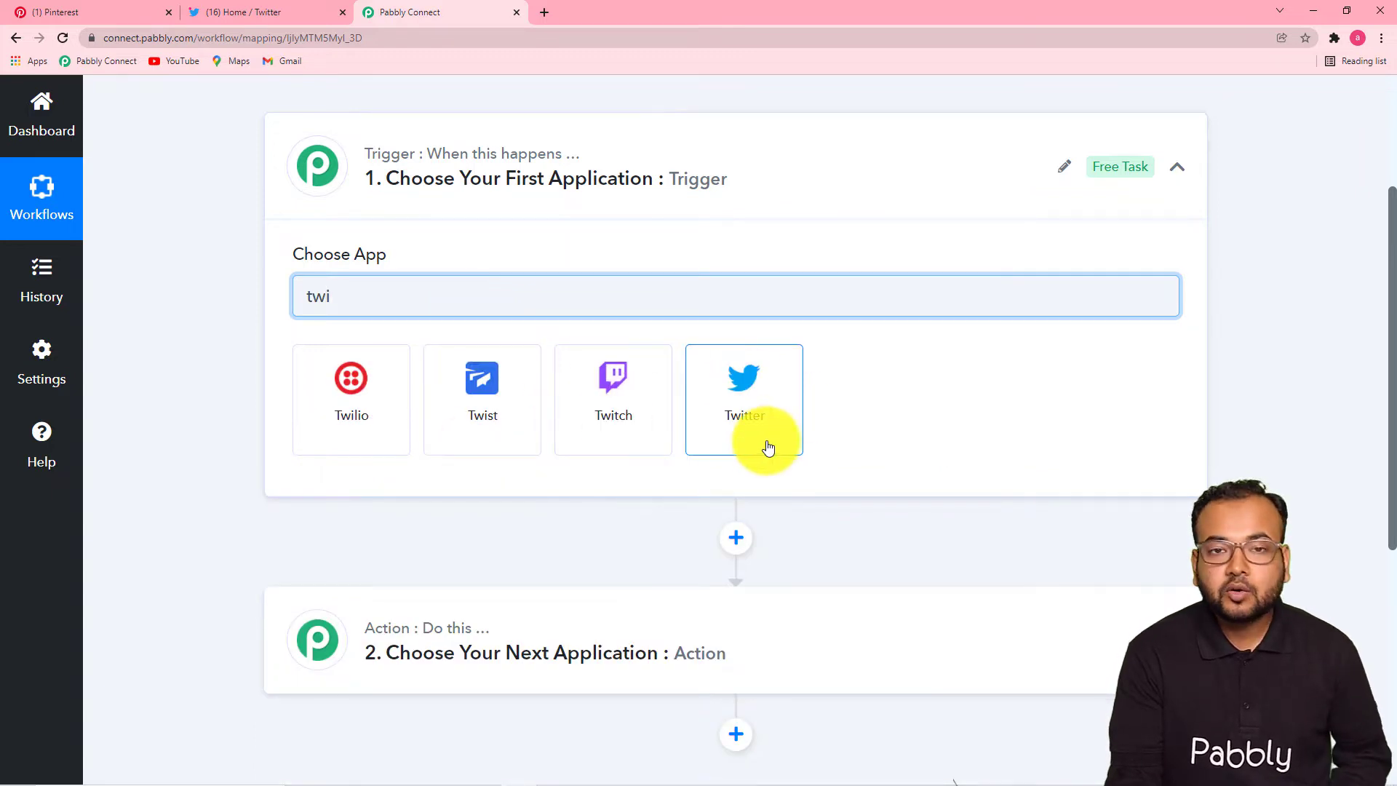
click(767, 447)
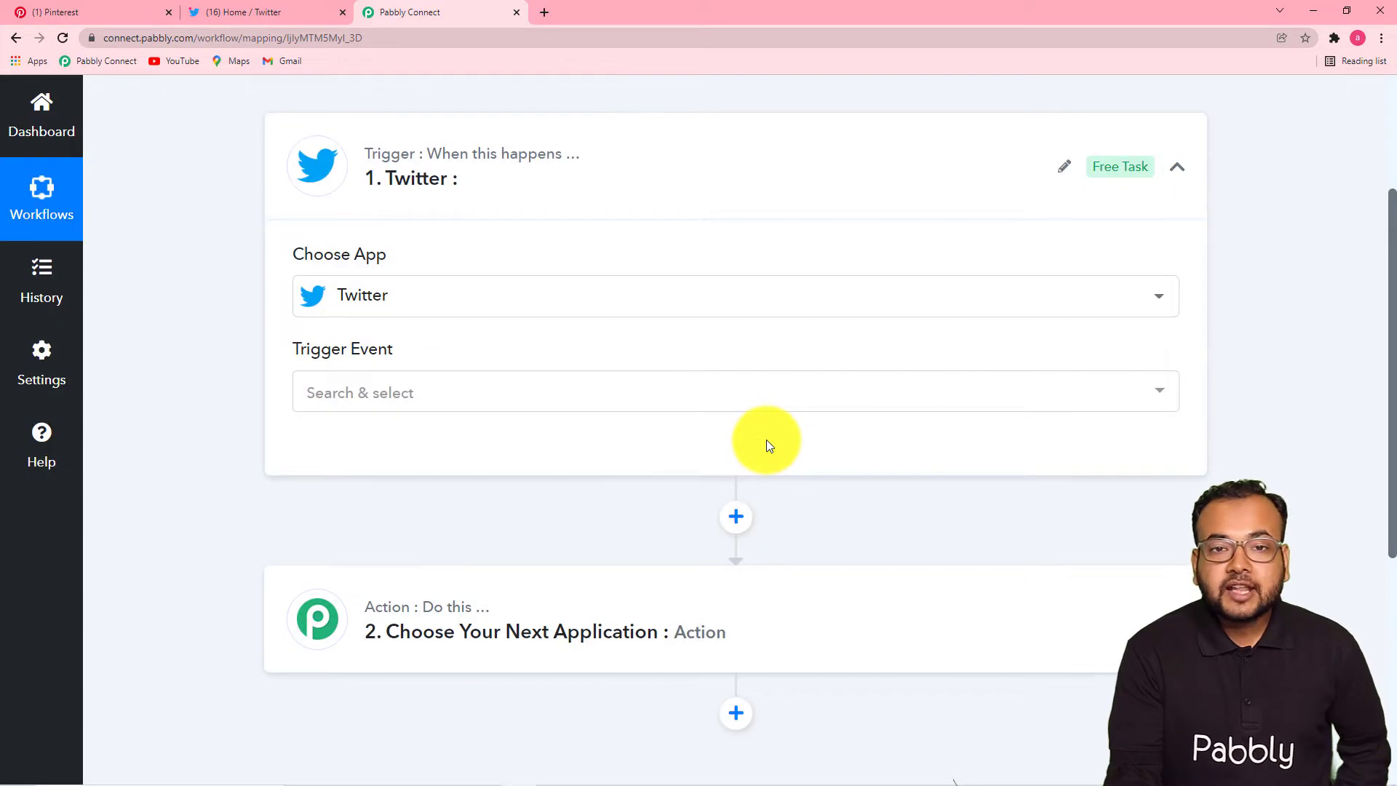
Set the Twitter trigger event to New Tweet
click(650, 410)
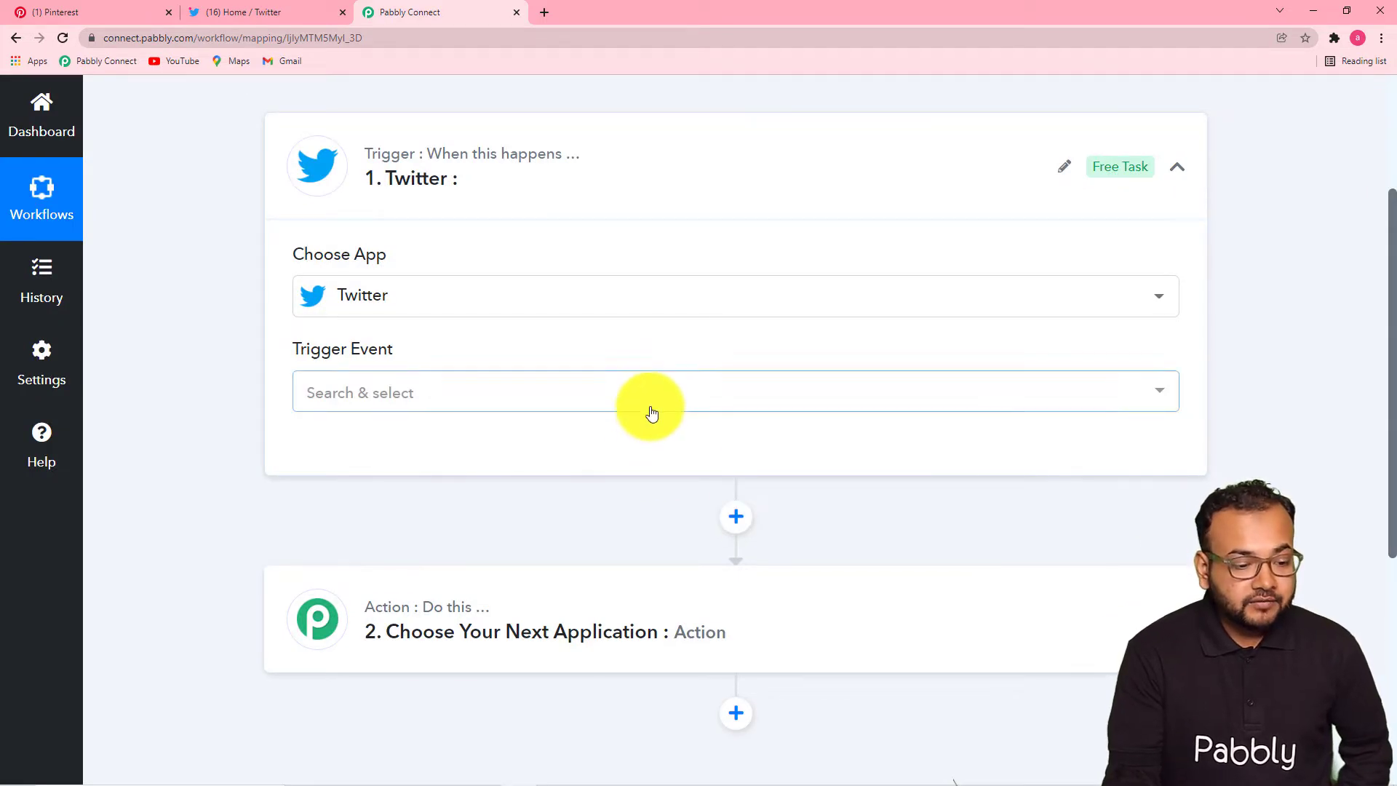
scroll(651, 413, down, 3)
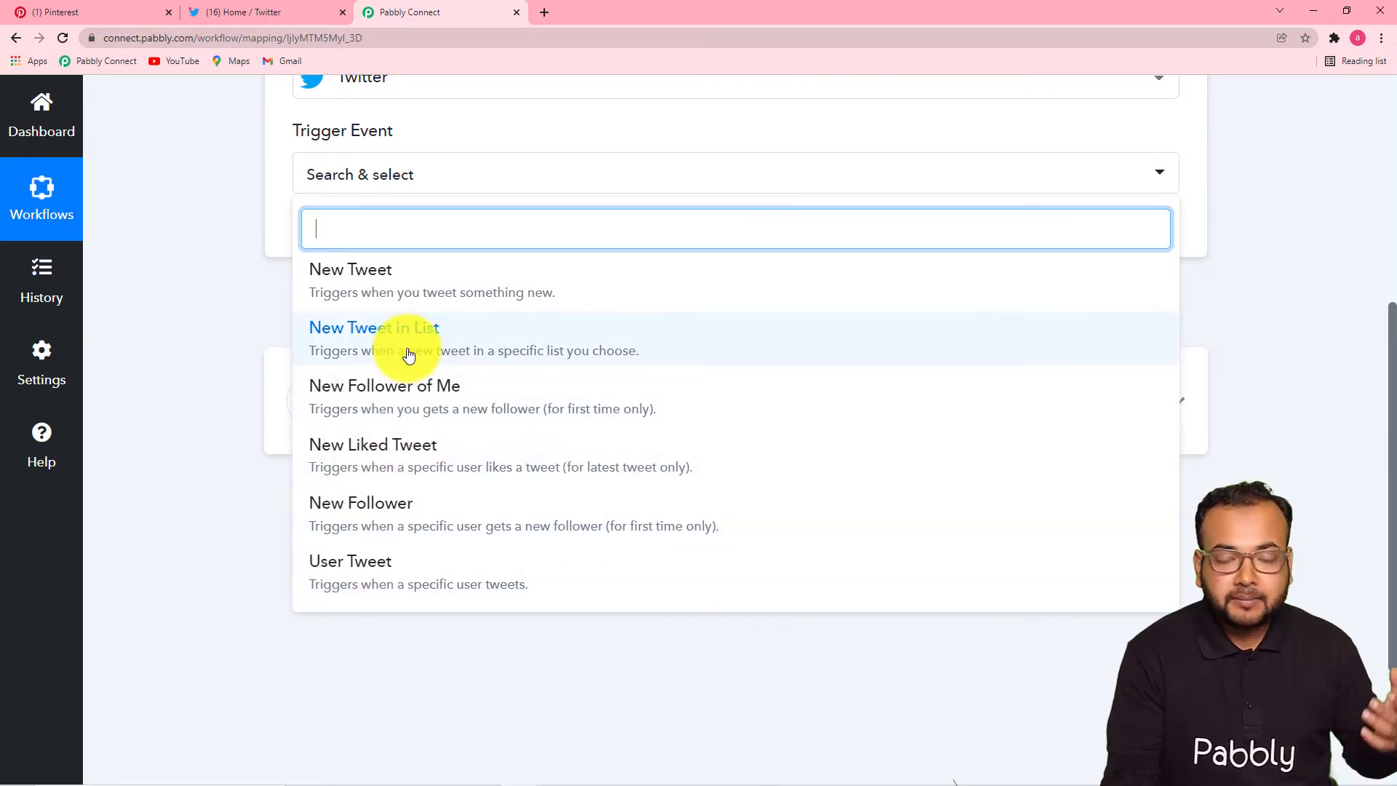
scroll(378, 575, down, 1)
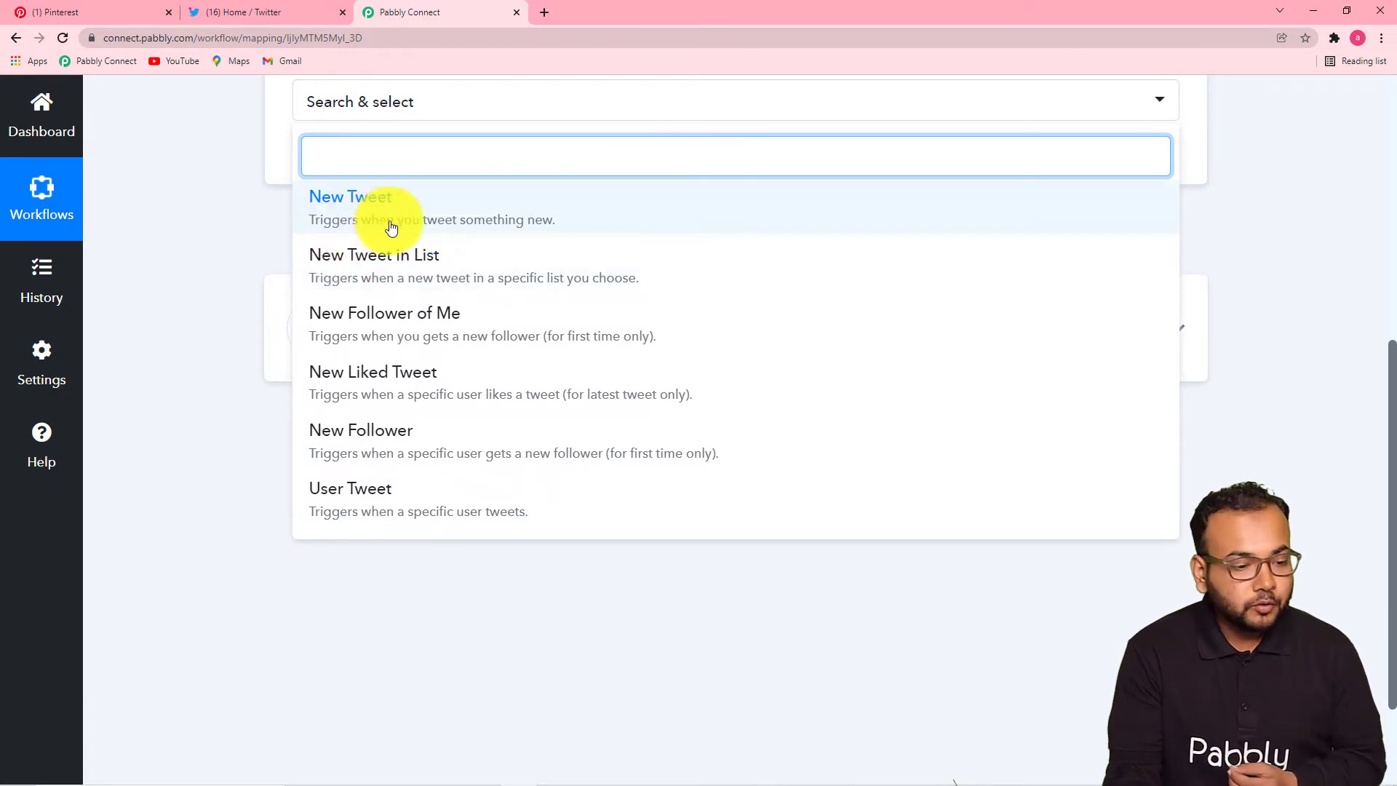
click(345, 219)
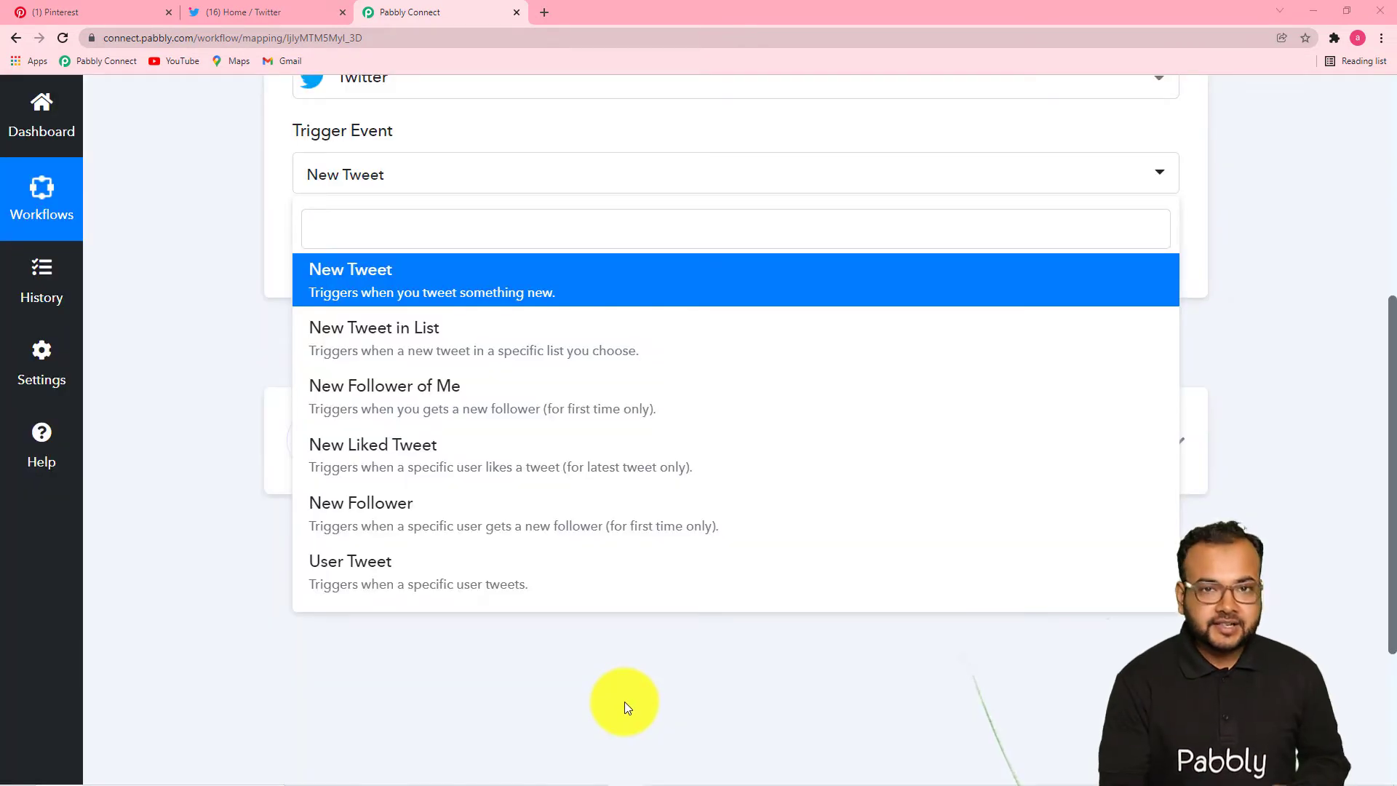
click(405, 295)
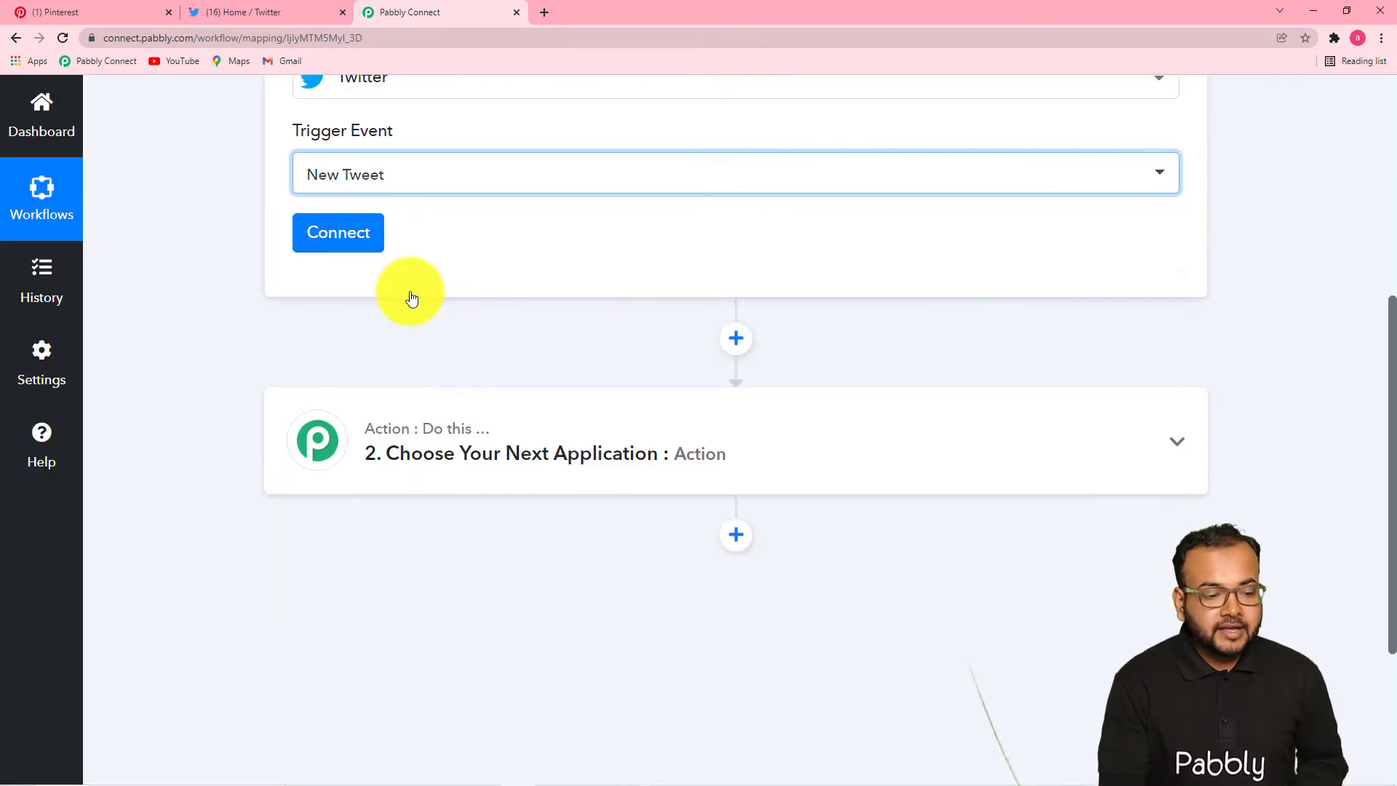
Add a new Twitter connection for the trigger and authorize Pabbly Connect to access the Twitter account
click(360, 243)
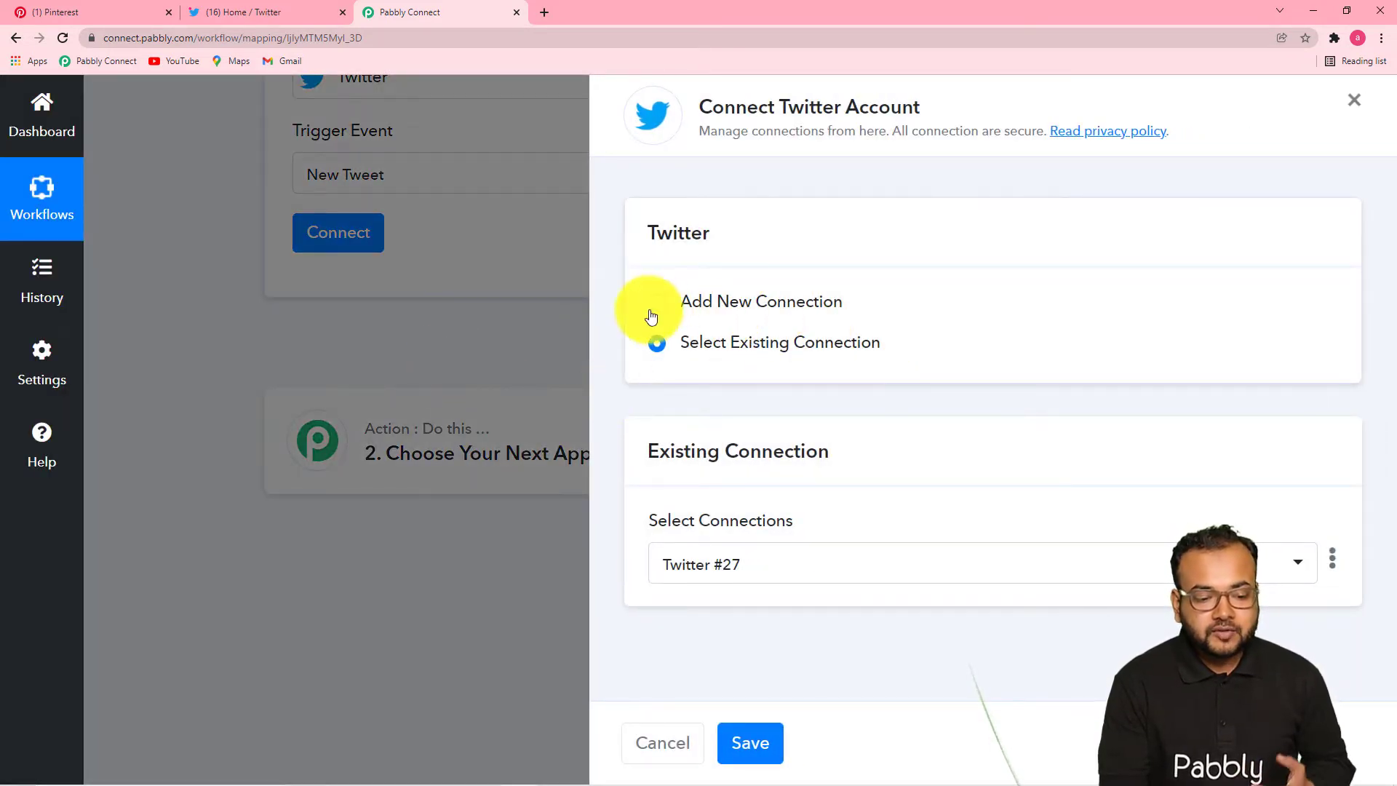
click(661, 312)
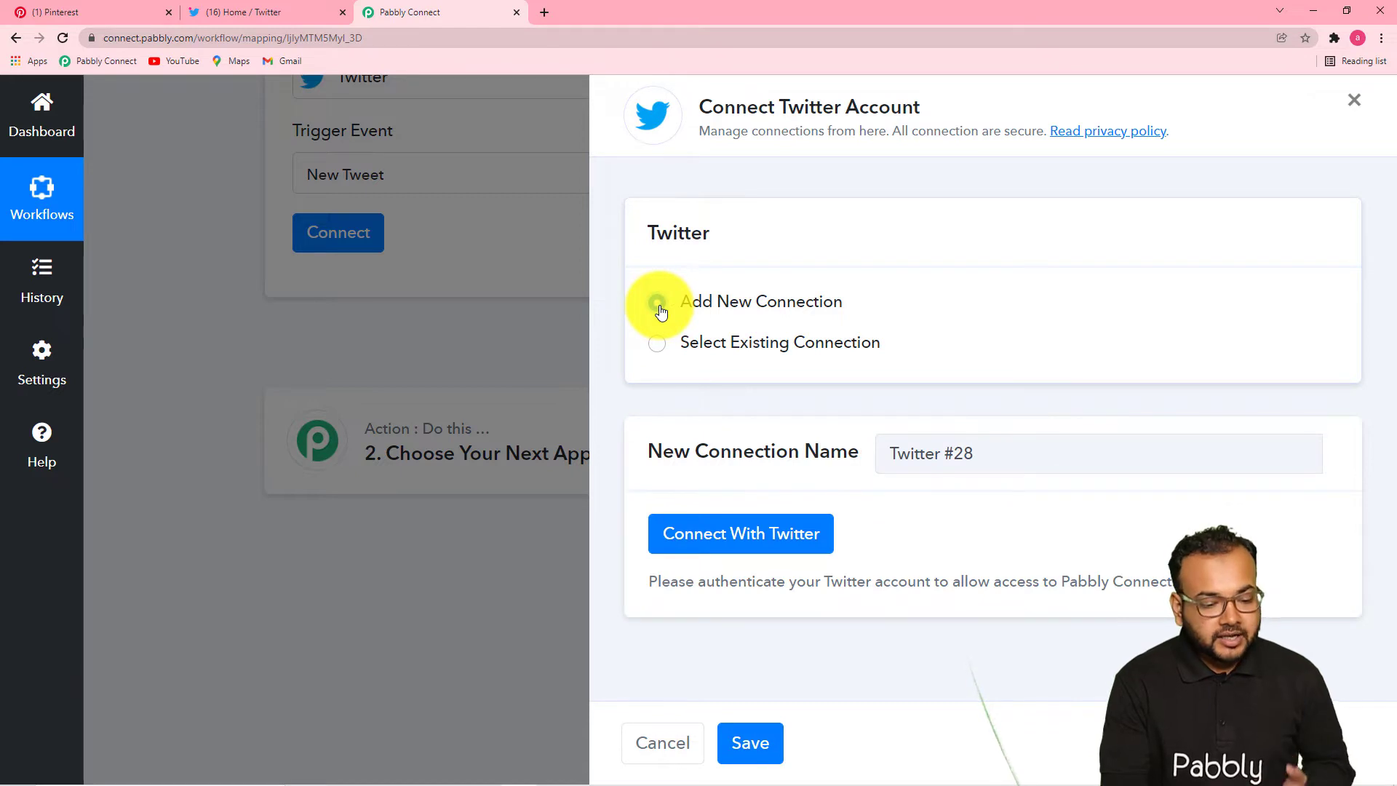
click(719, 551)
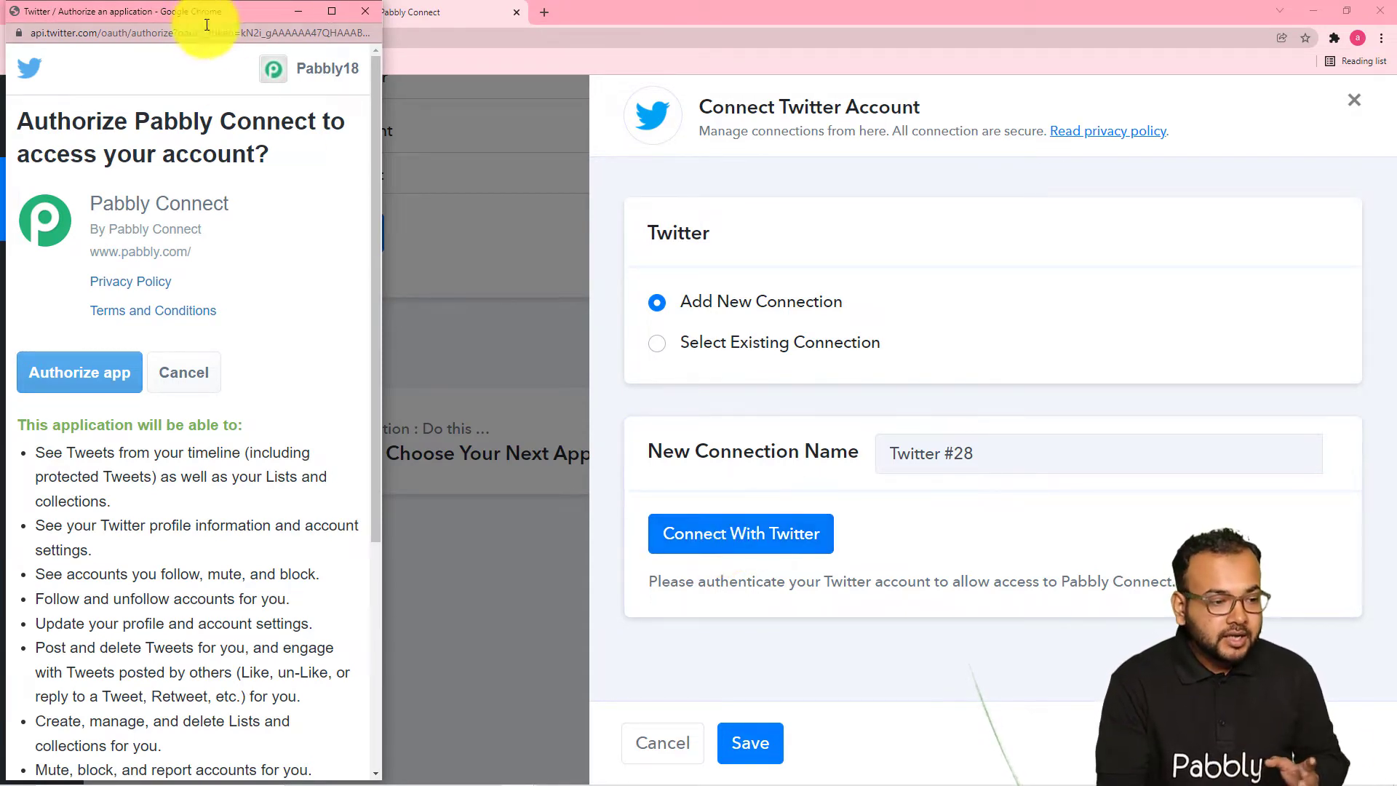
drag(202, 12, 660, 71)
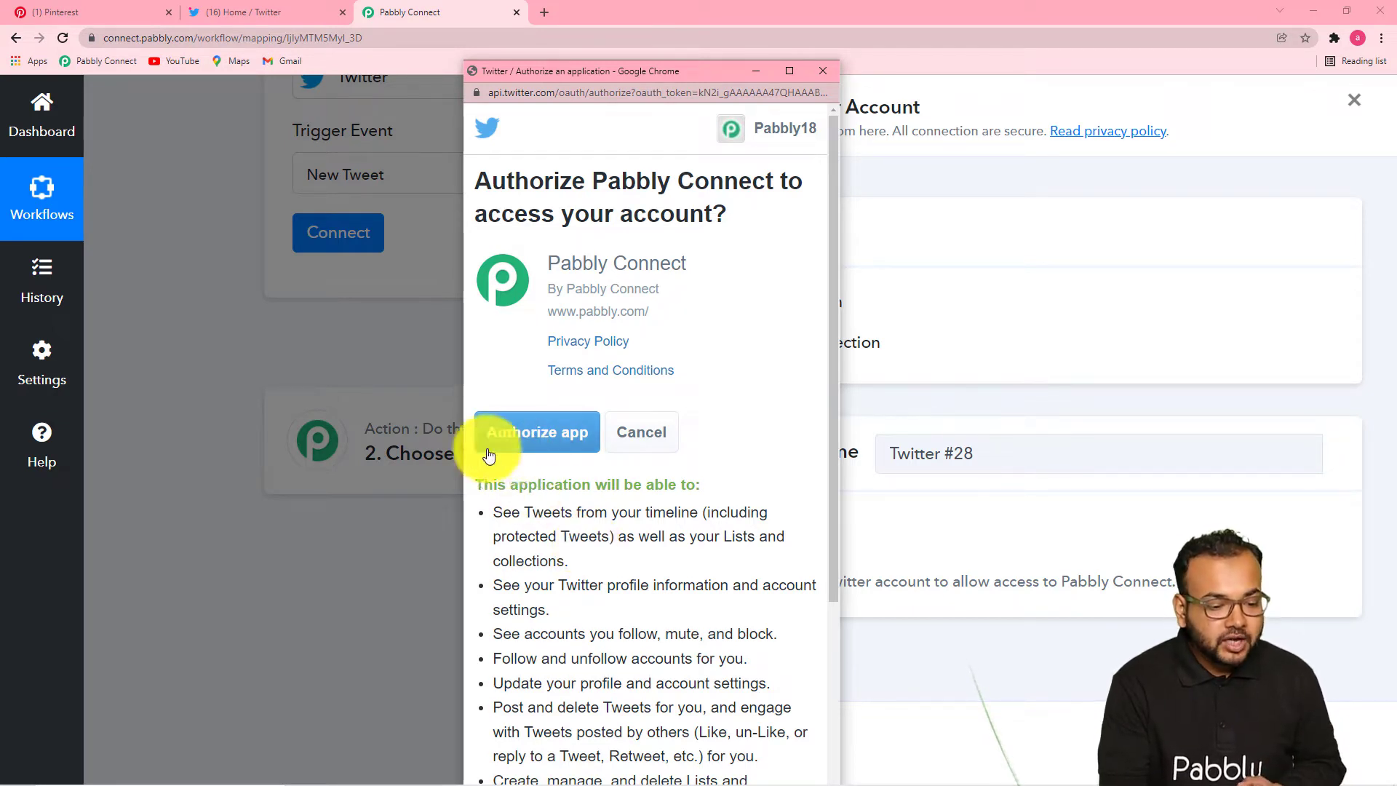
click(532, 433)
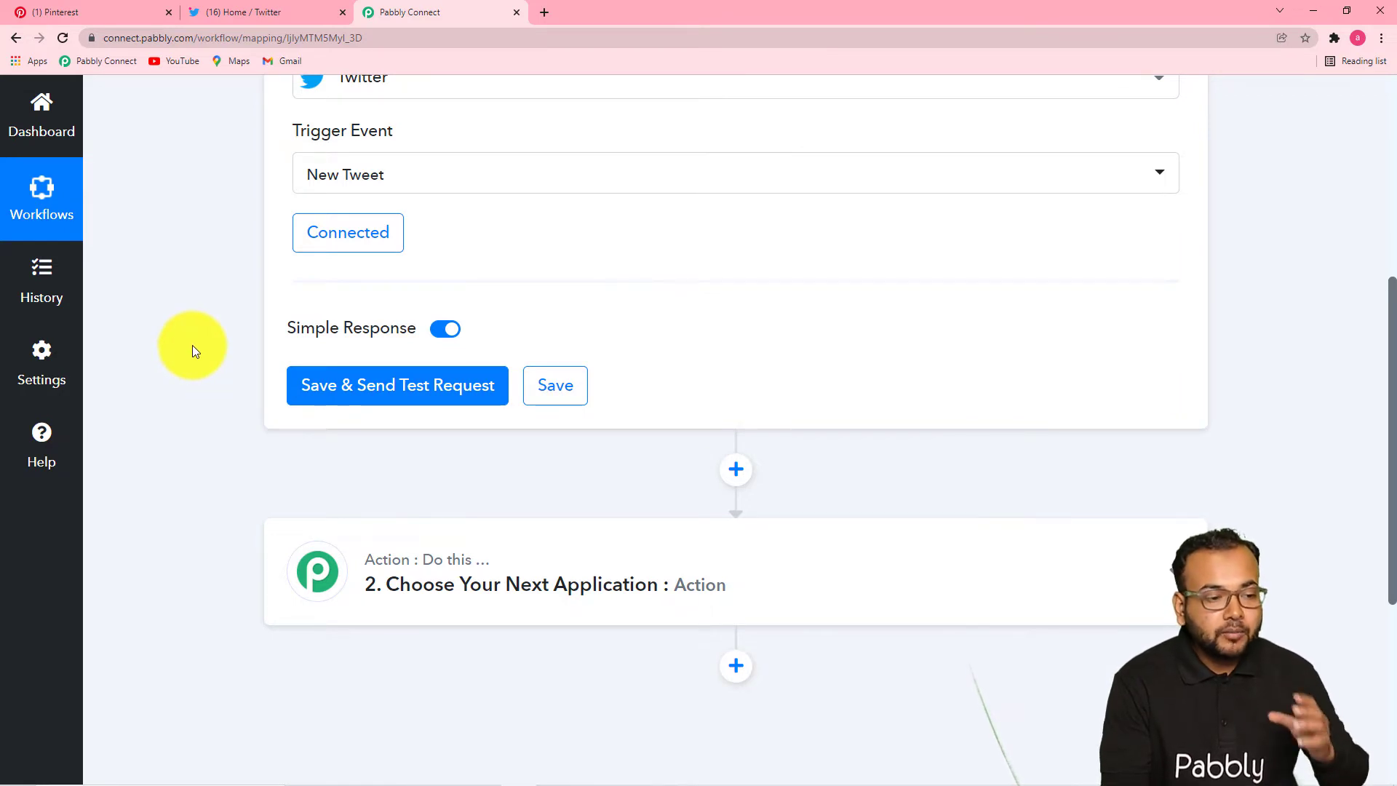
Check the account's latest tweet on Twitter, then return to Pabbly Connect and save the trigger with a test request
click(235, 16)
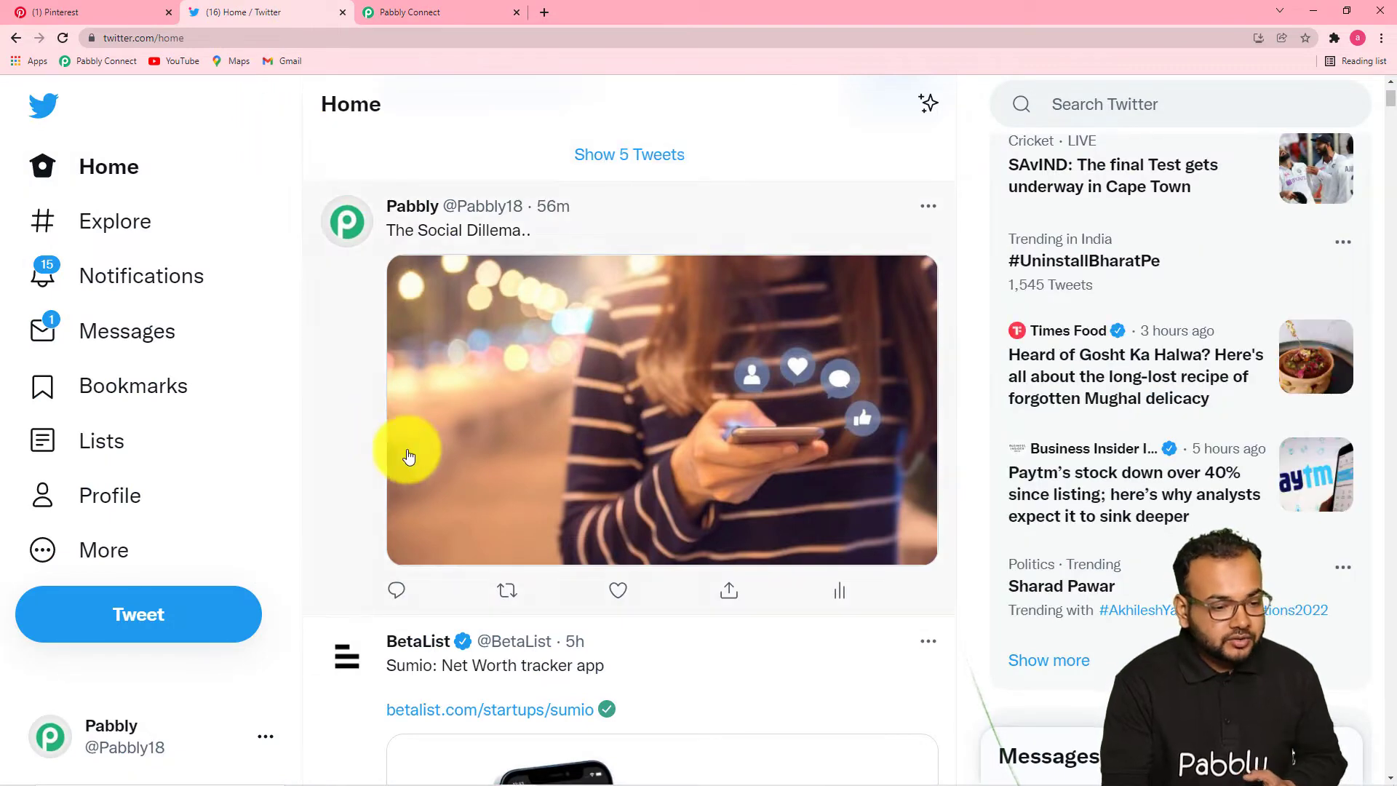
scroll(407, 455, up, 2)
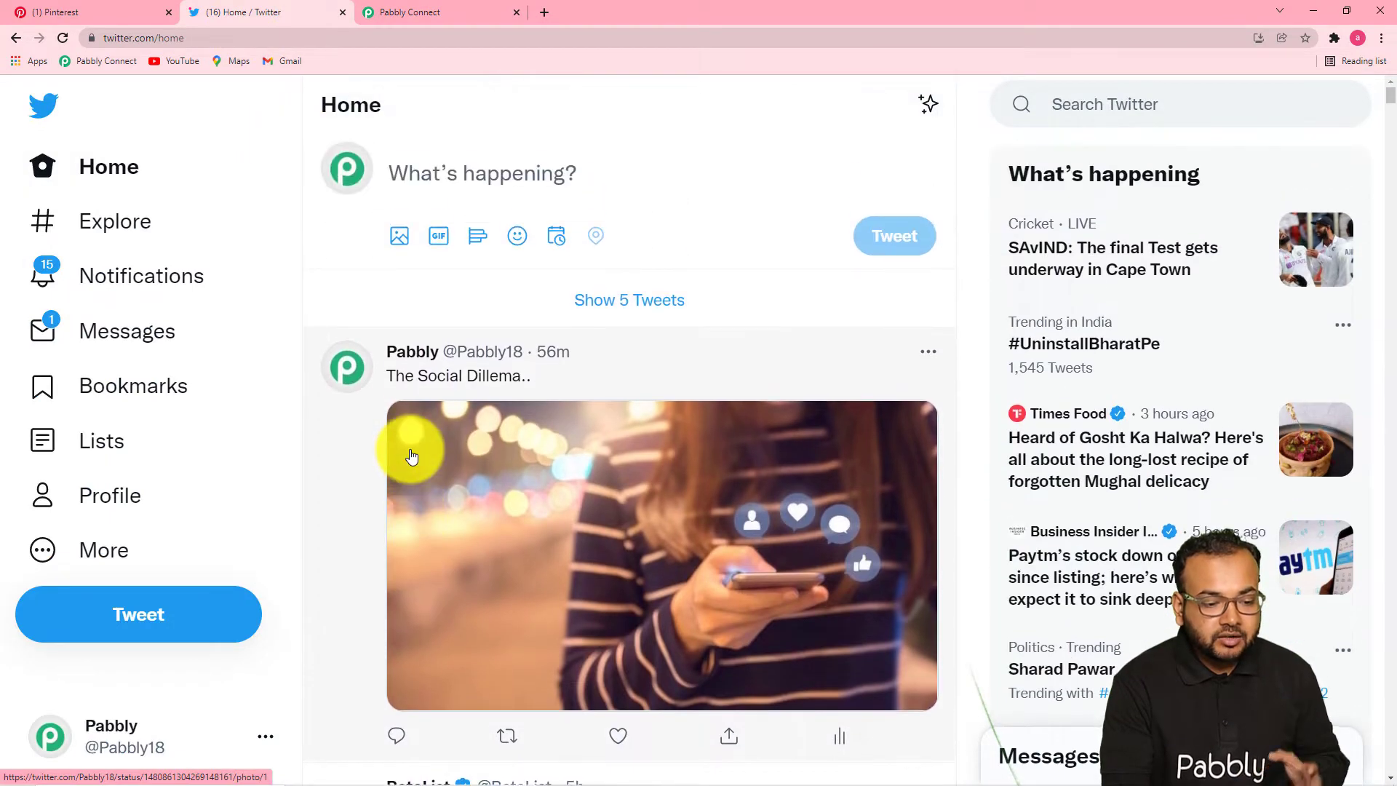
scroll(544, 452, down, 1)
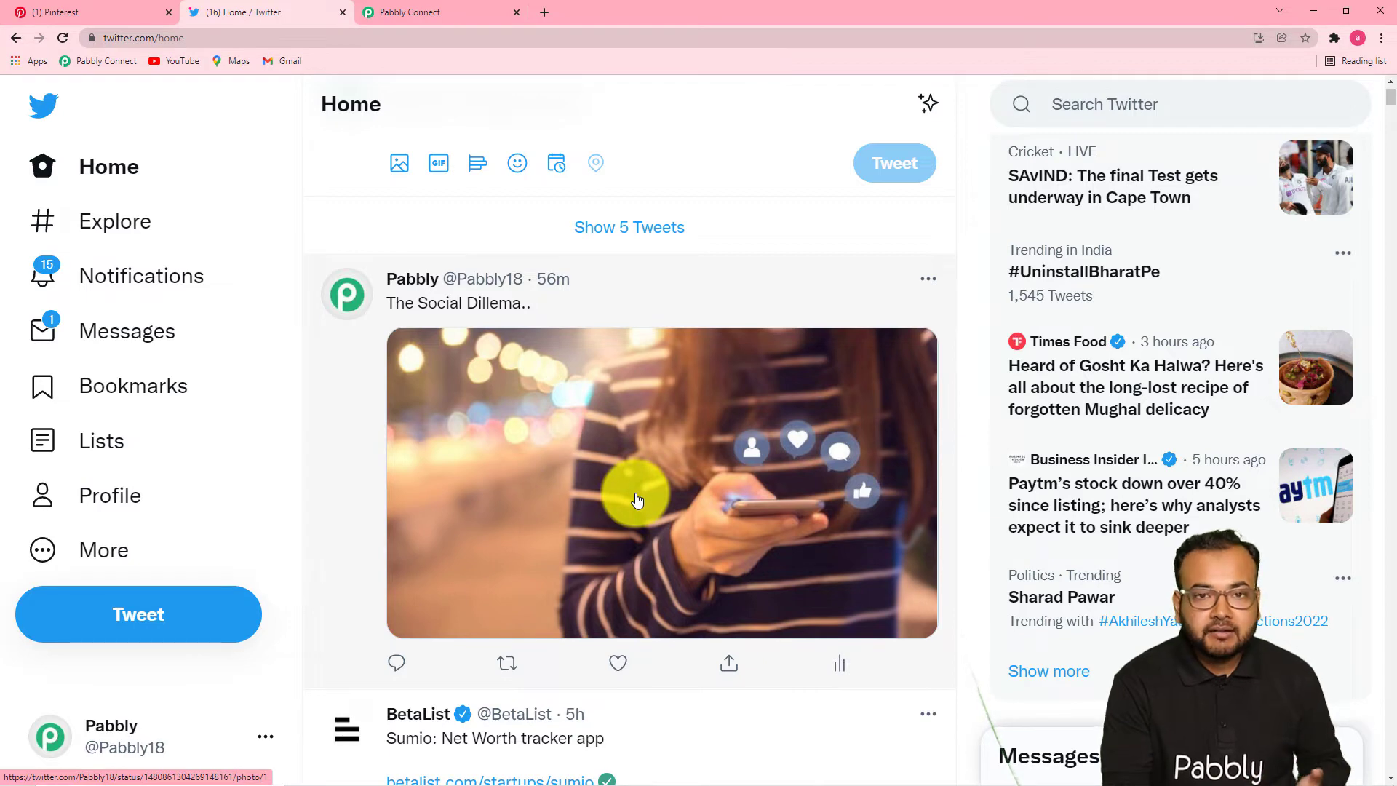
click(418, 13)
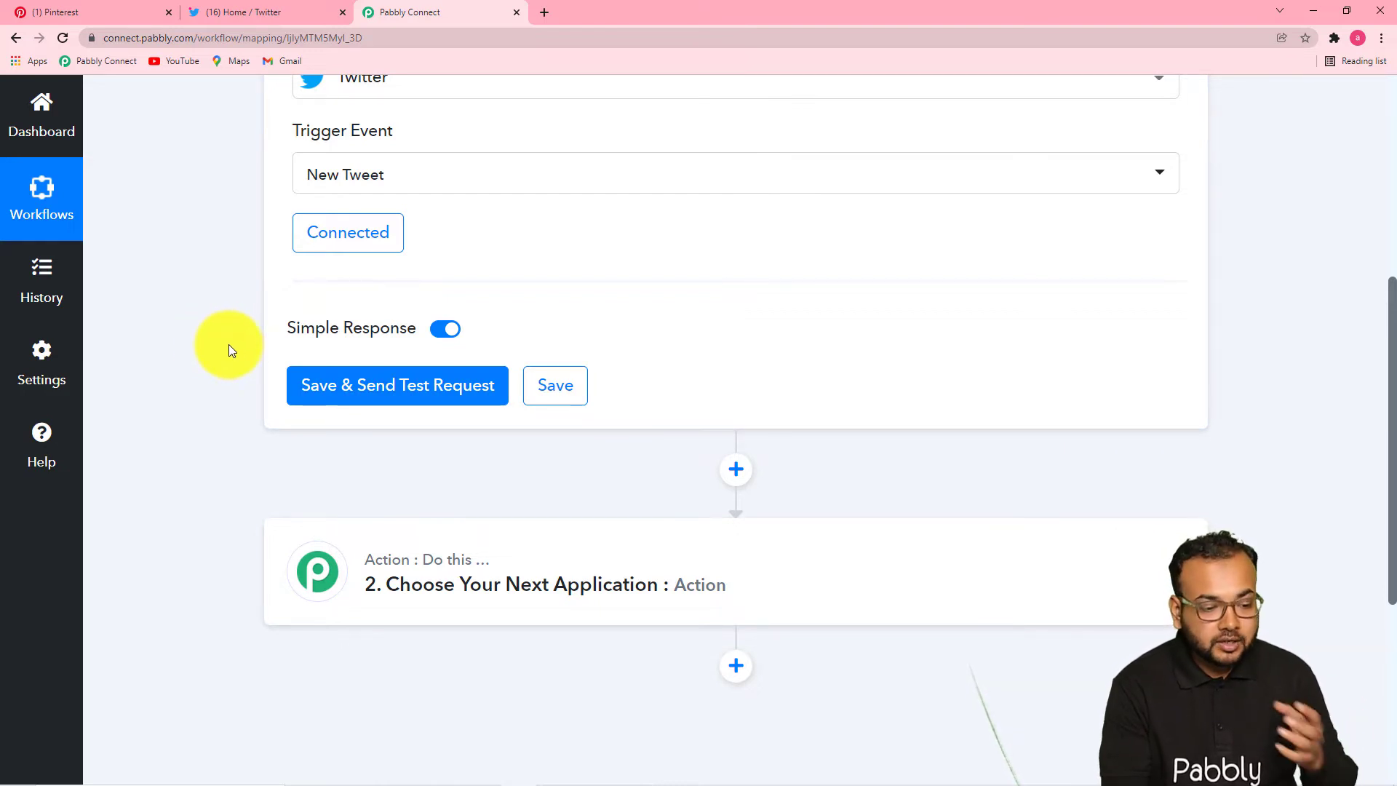
click(349, 391)
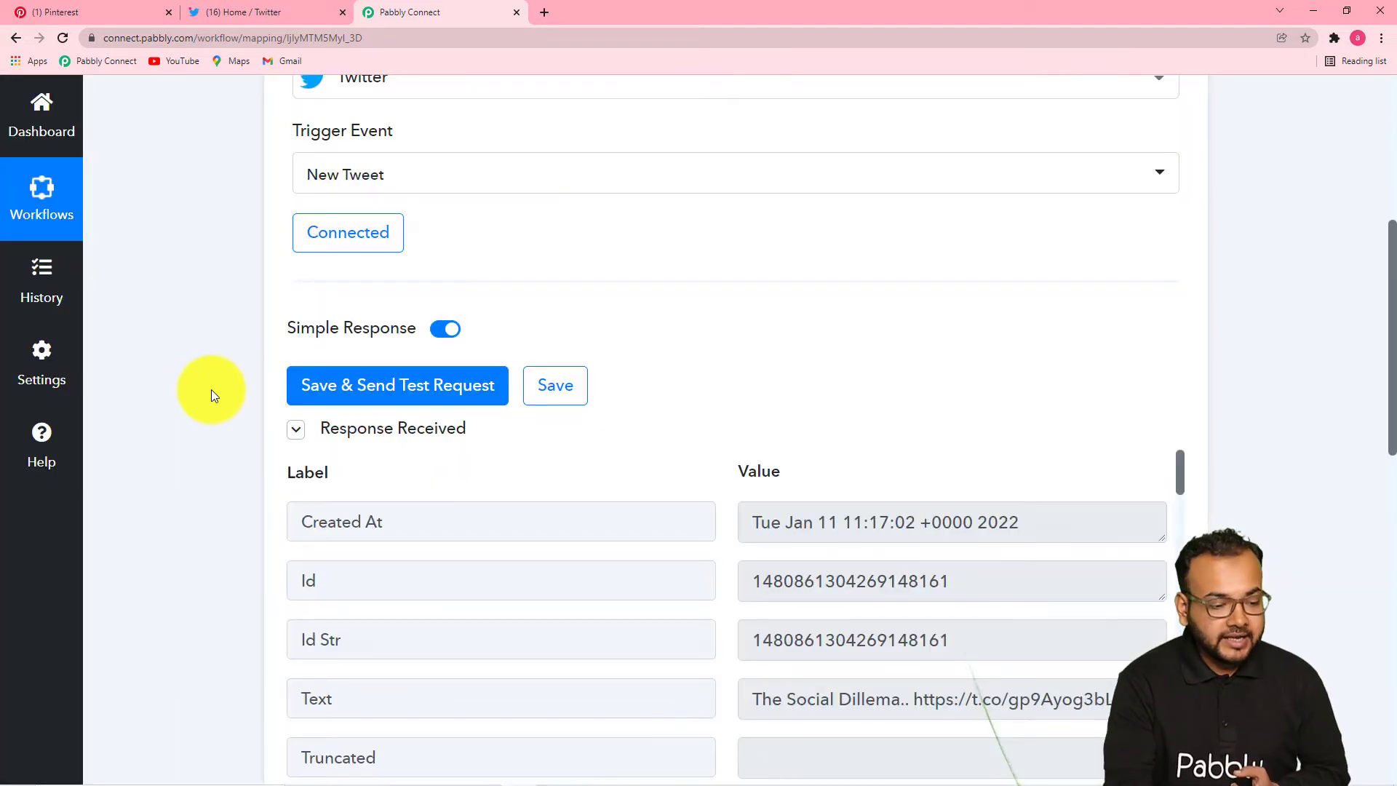
Compare the received trigger response in Pabbly Connect with the latest tweet's text and image on Twitter
scroll(190, 491, down, 6)
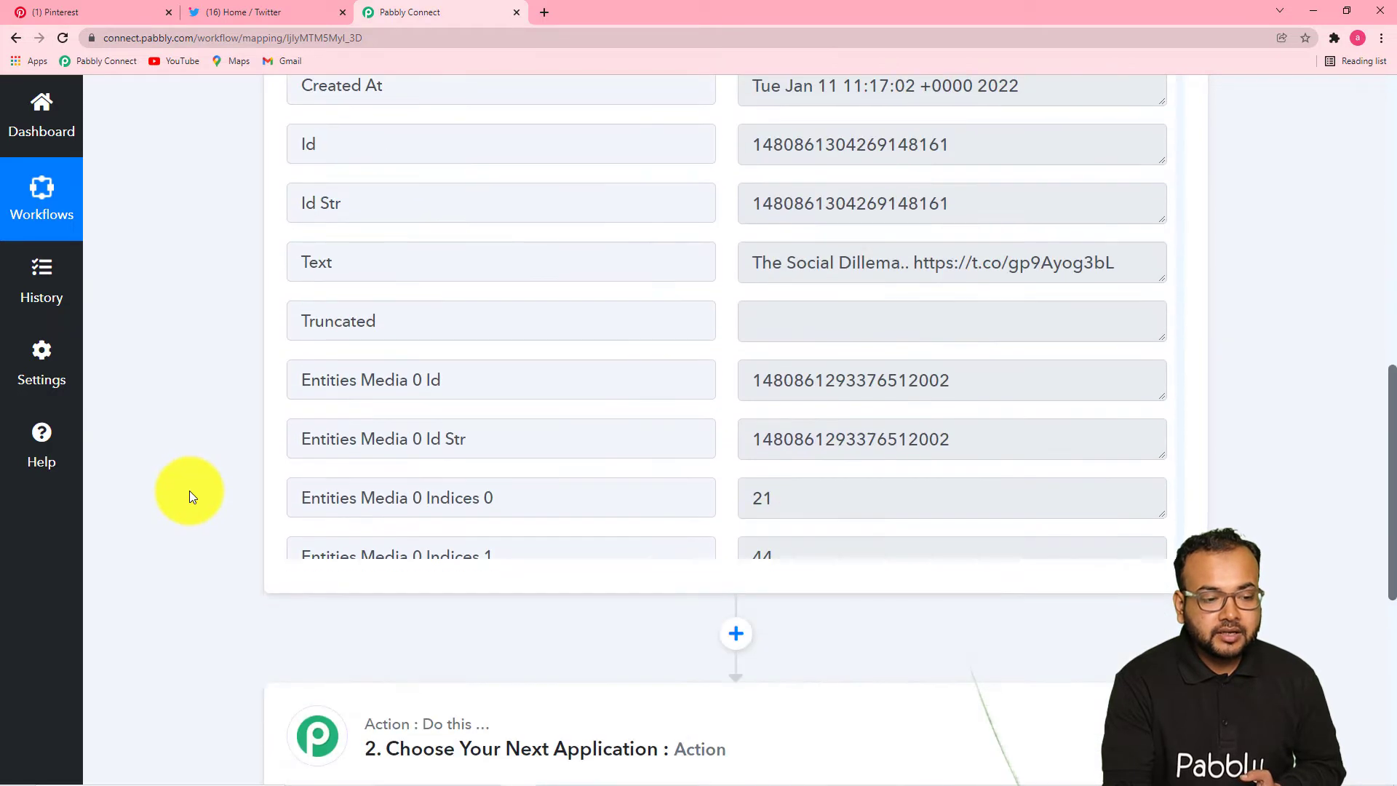
scroll(497, 381, up, 3)
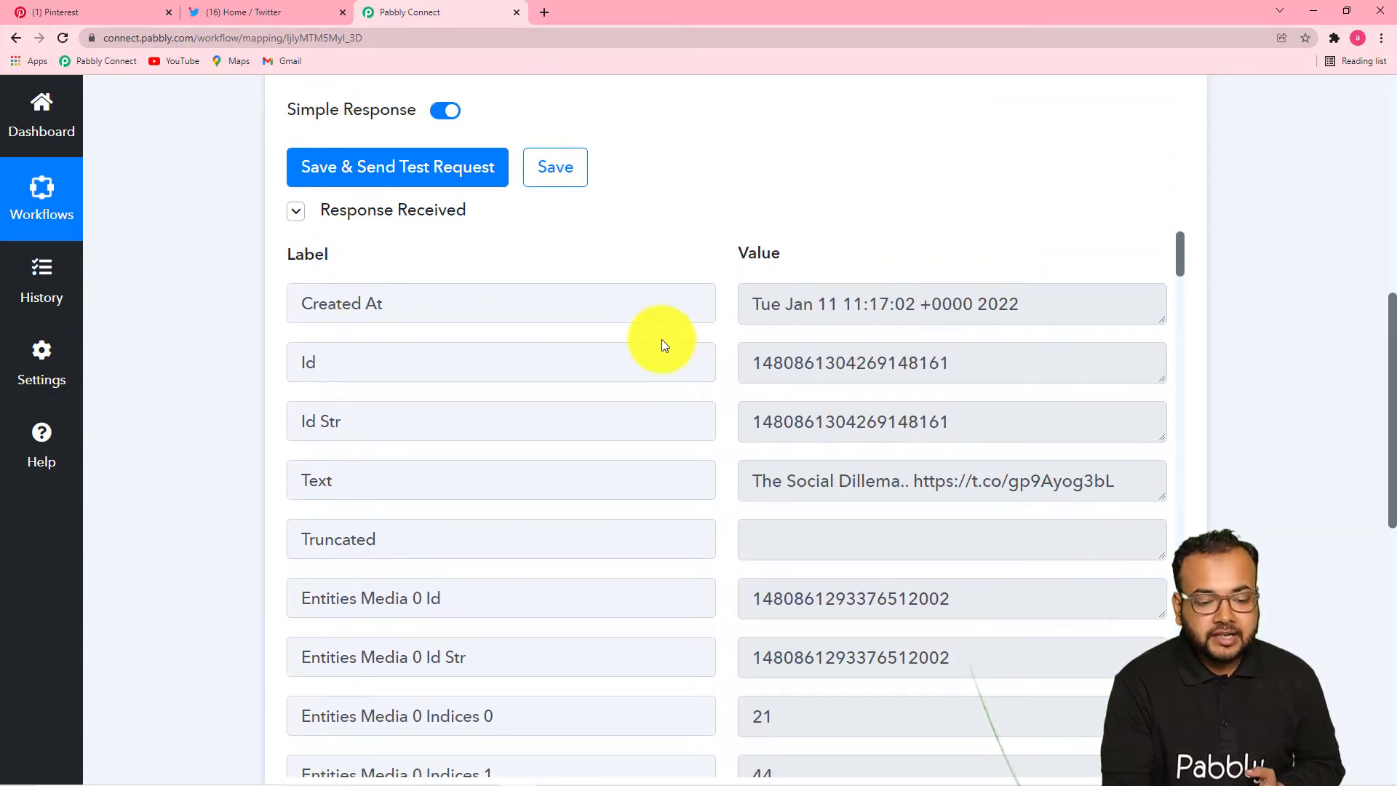
scroll(569, 387, down, 1)
scroll(569, 387, down, 1)
click(555, 178)
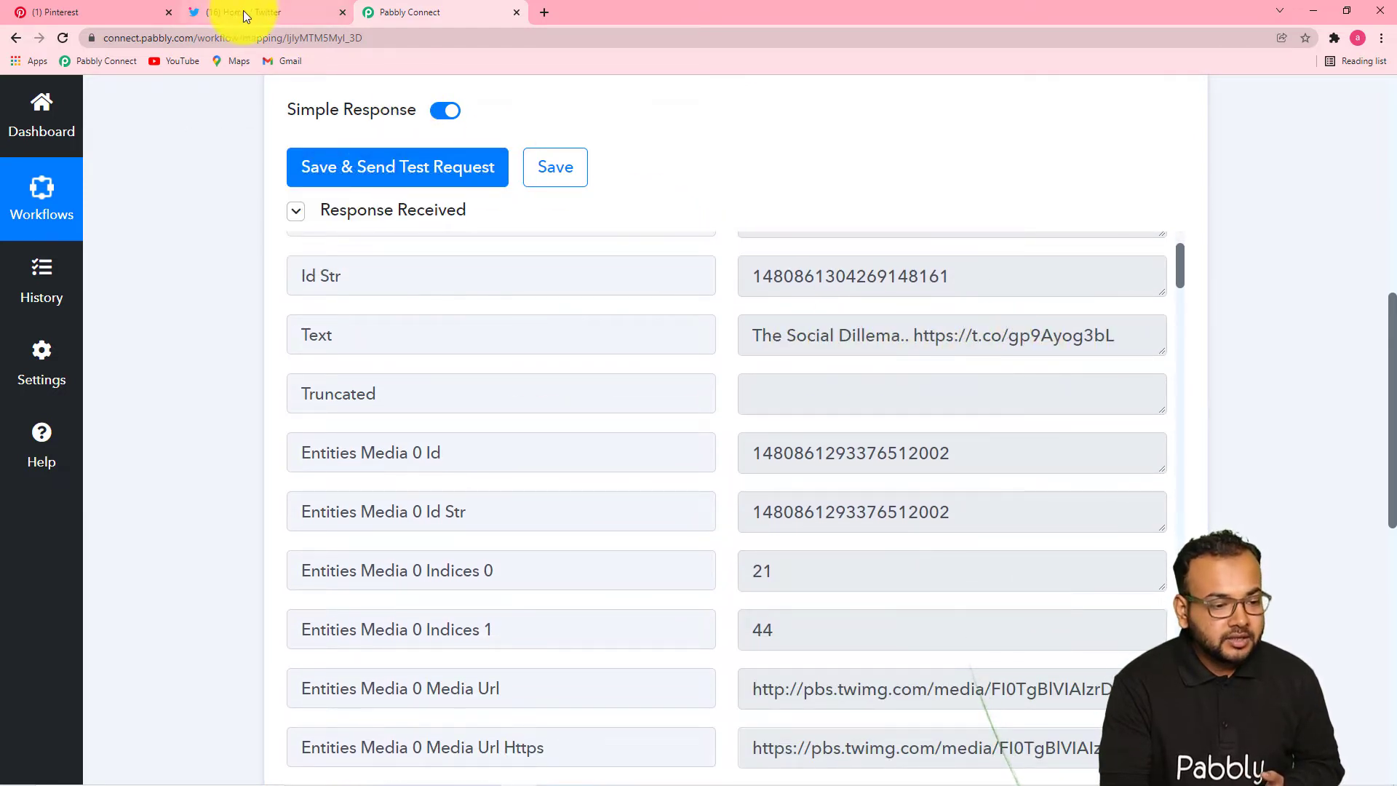
click(245, 13)
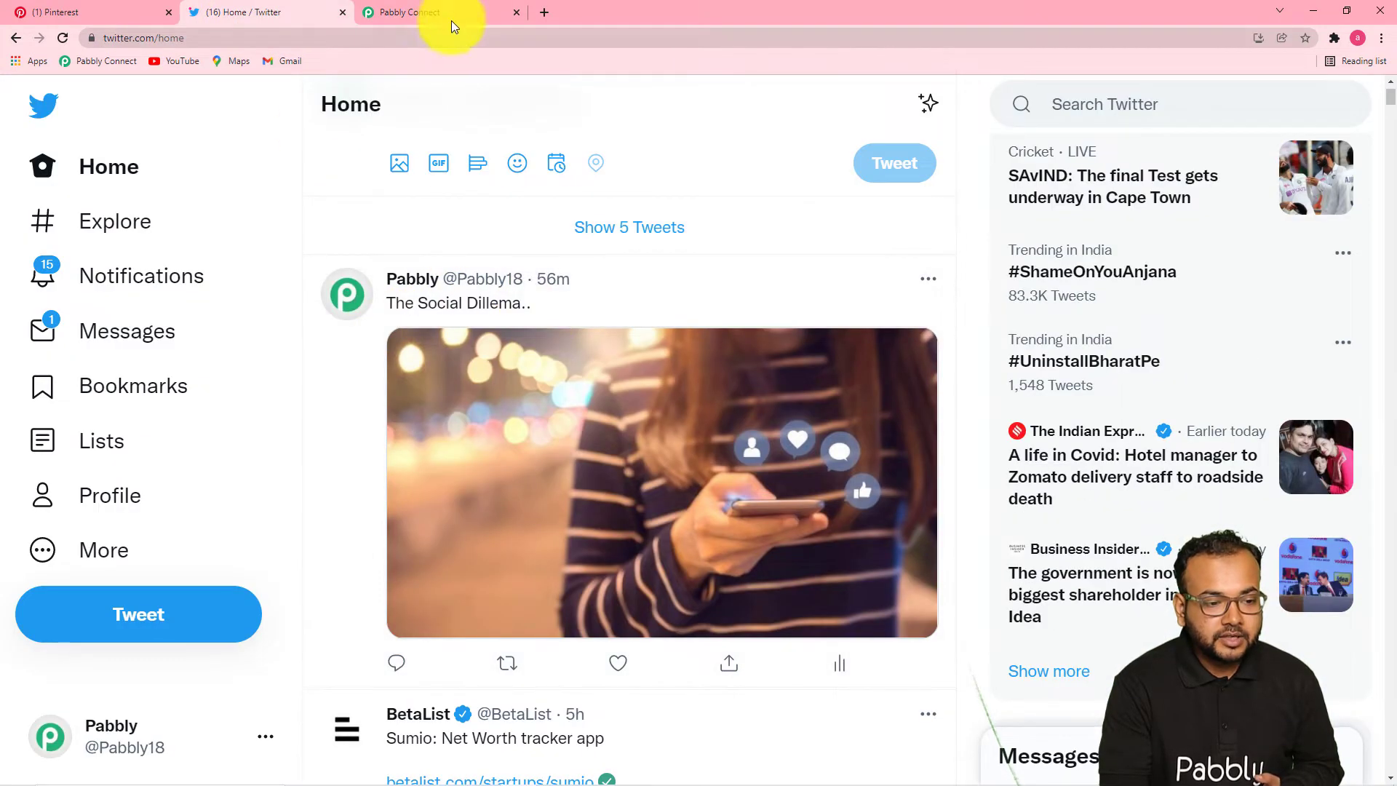
click(451, 14)
Examine the tweet's media URL, type and size fields in the received trigger response
scroll(596, 458, down, 2)
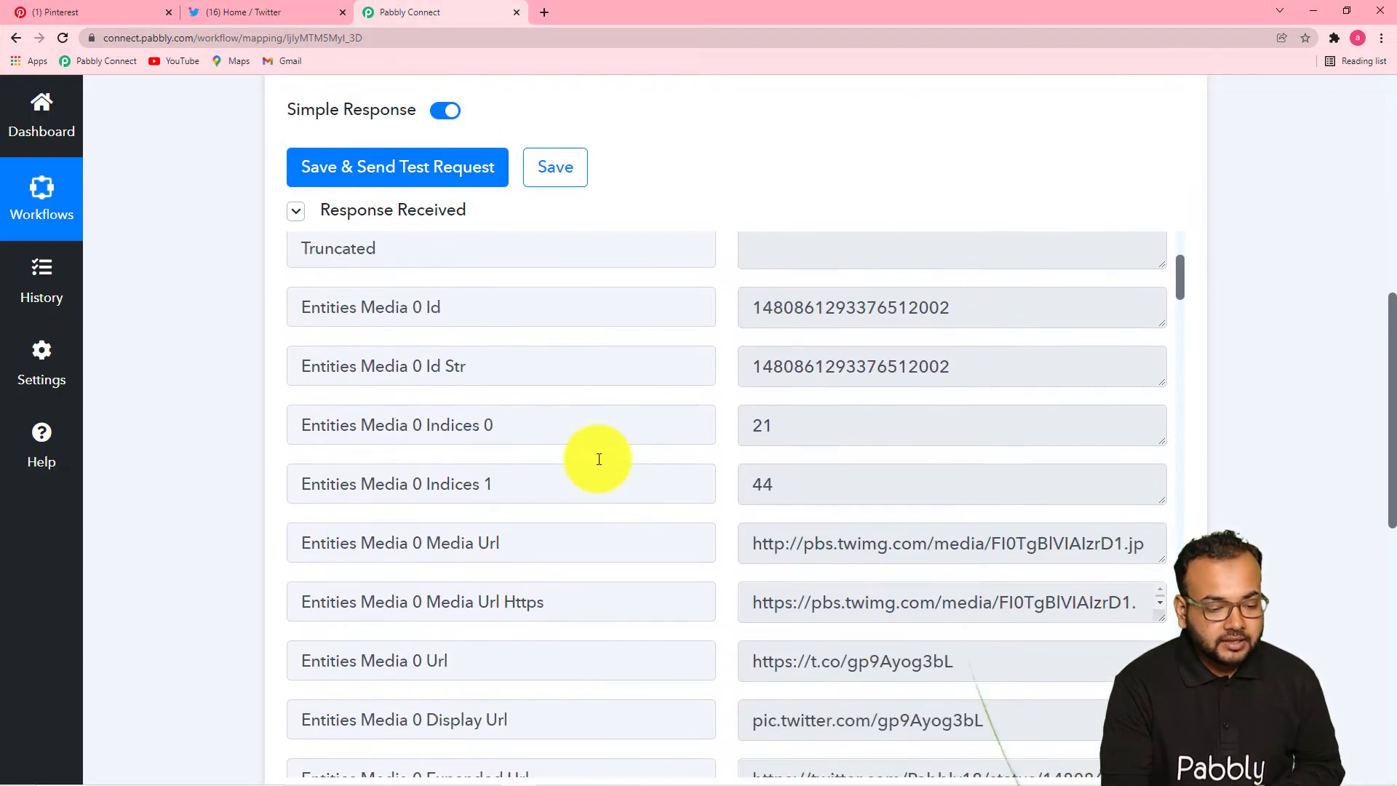
scroll(596, 458, down, 3)
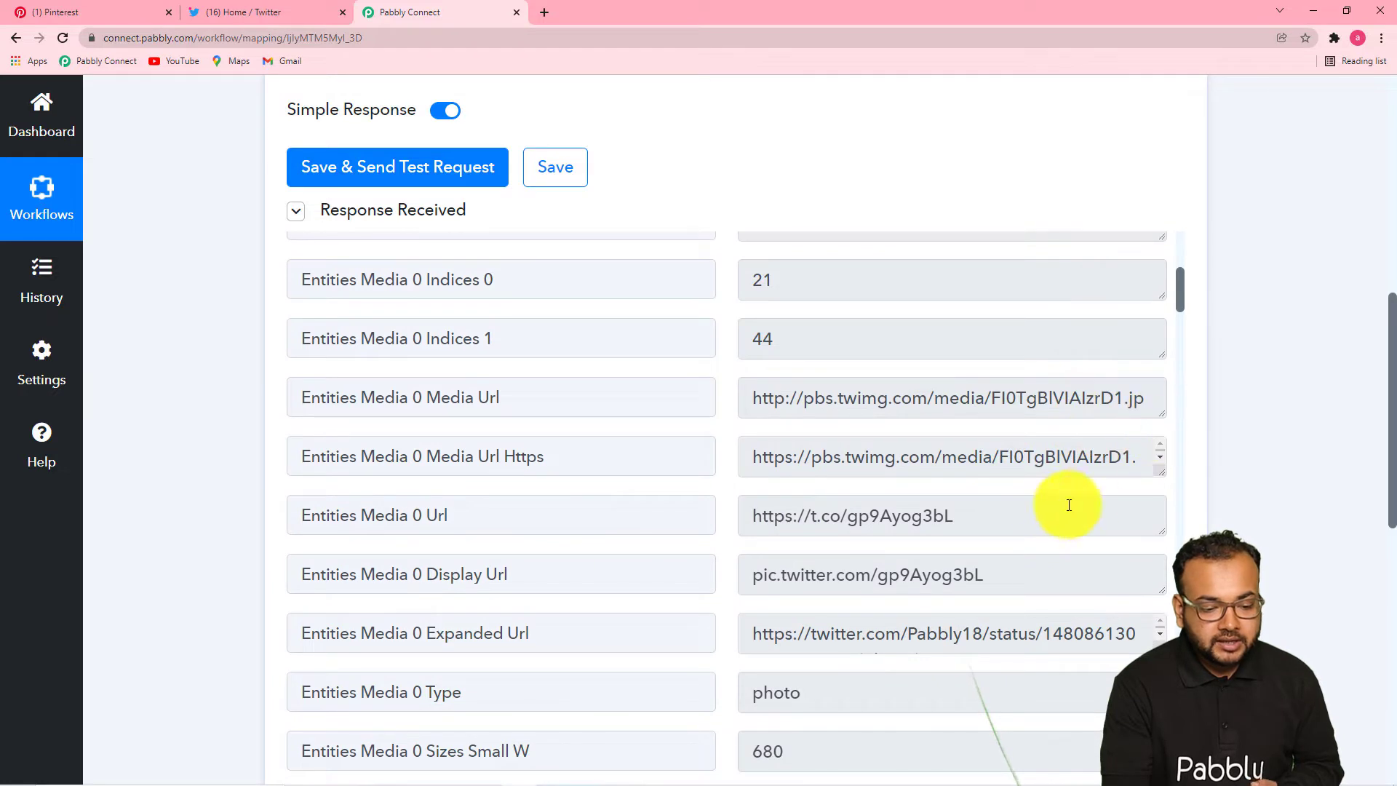
scroll(554, 466, down, 2)
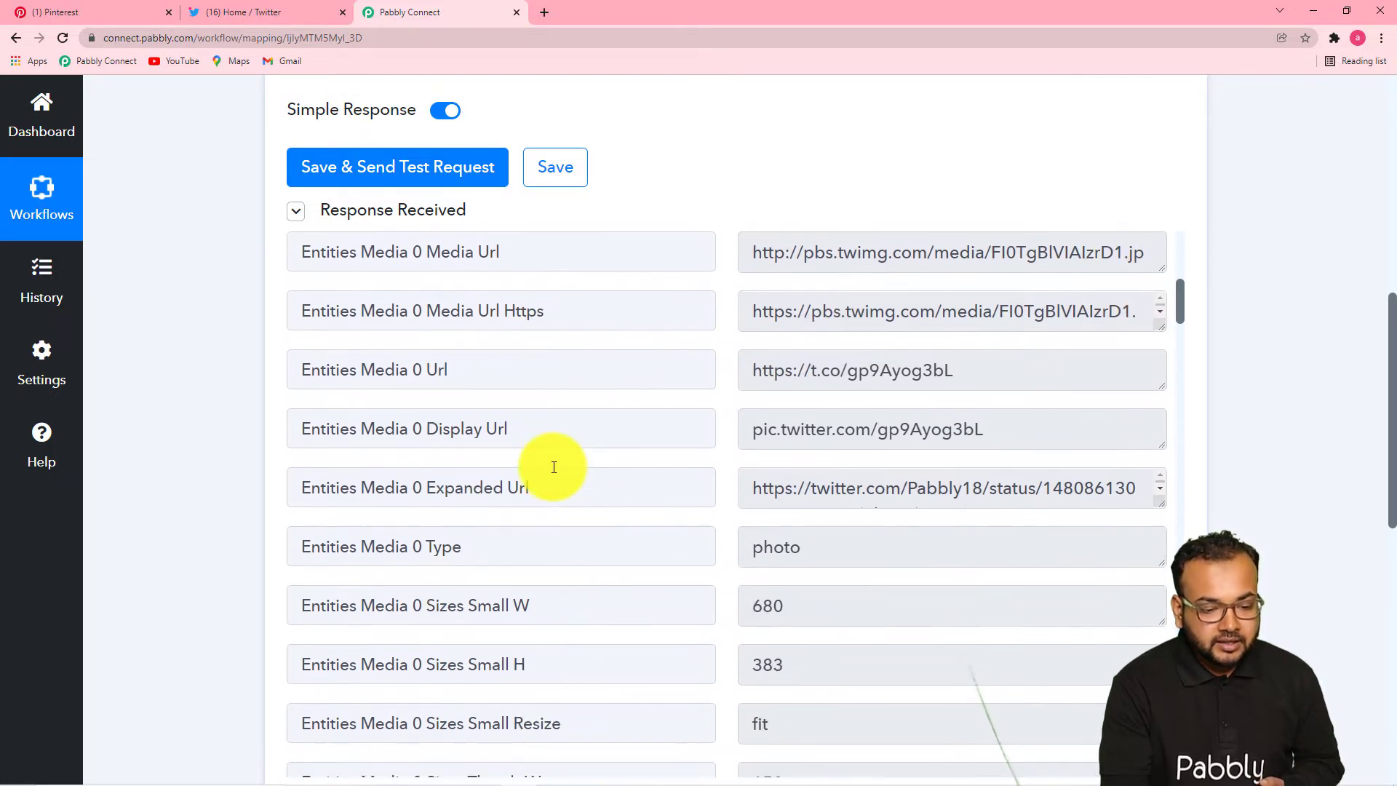
scroll(574, 462, down, 3)
scroll(570, 417, up, 2)
scroll(571, 418, down, 5)
scroll(572, 415, up, 2)
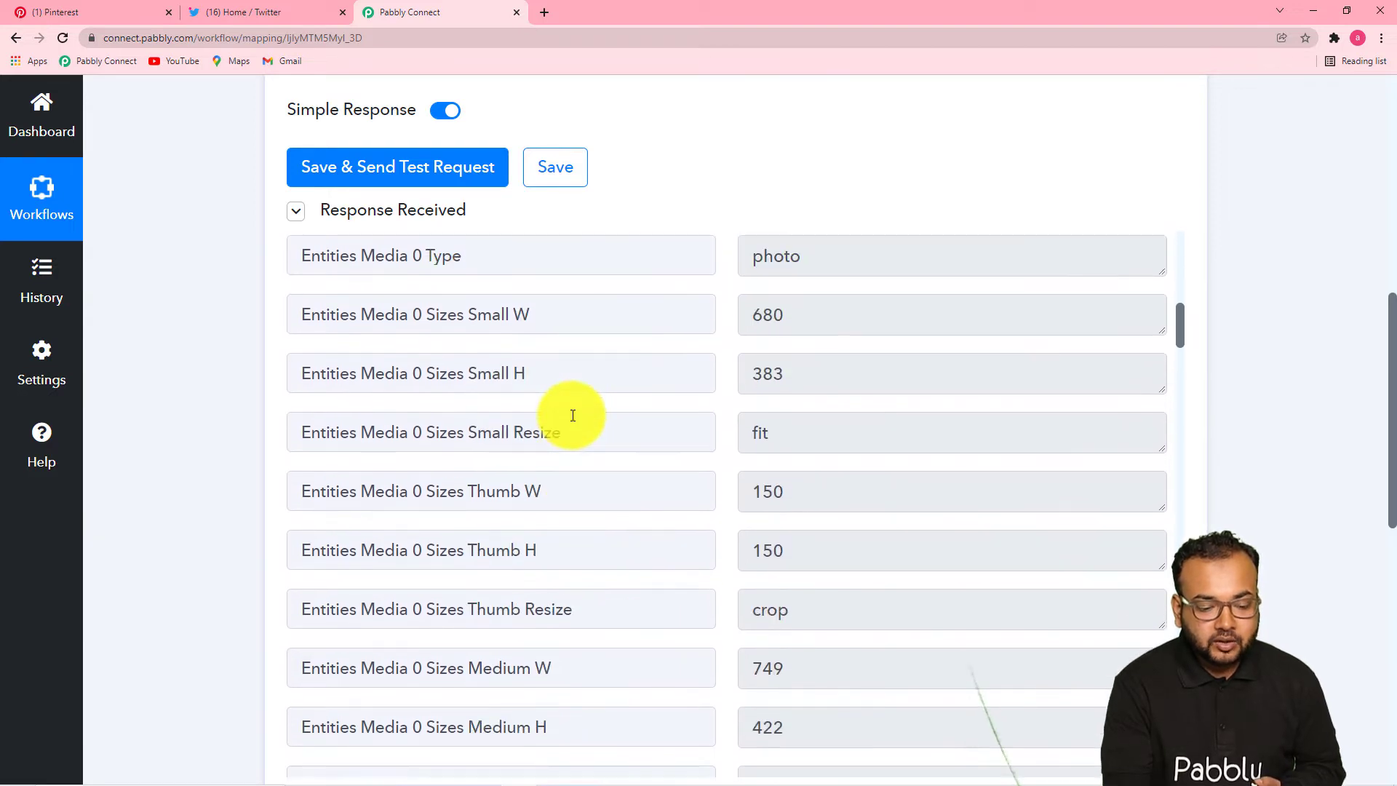
scroll(573, 415, down, 10)
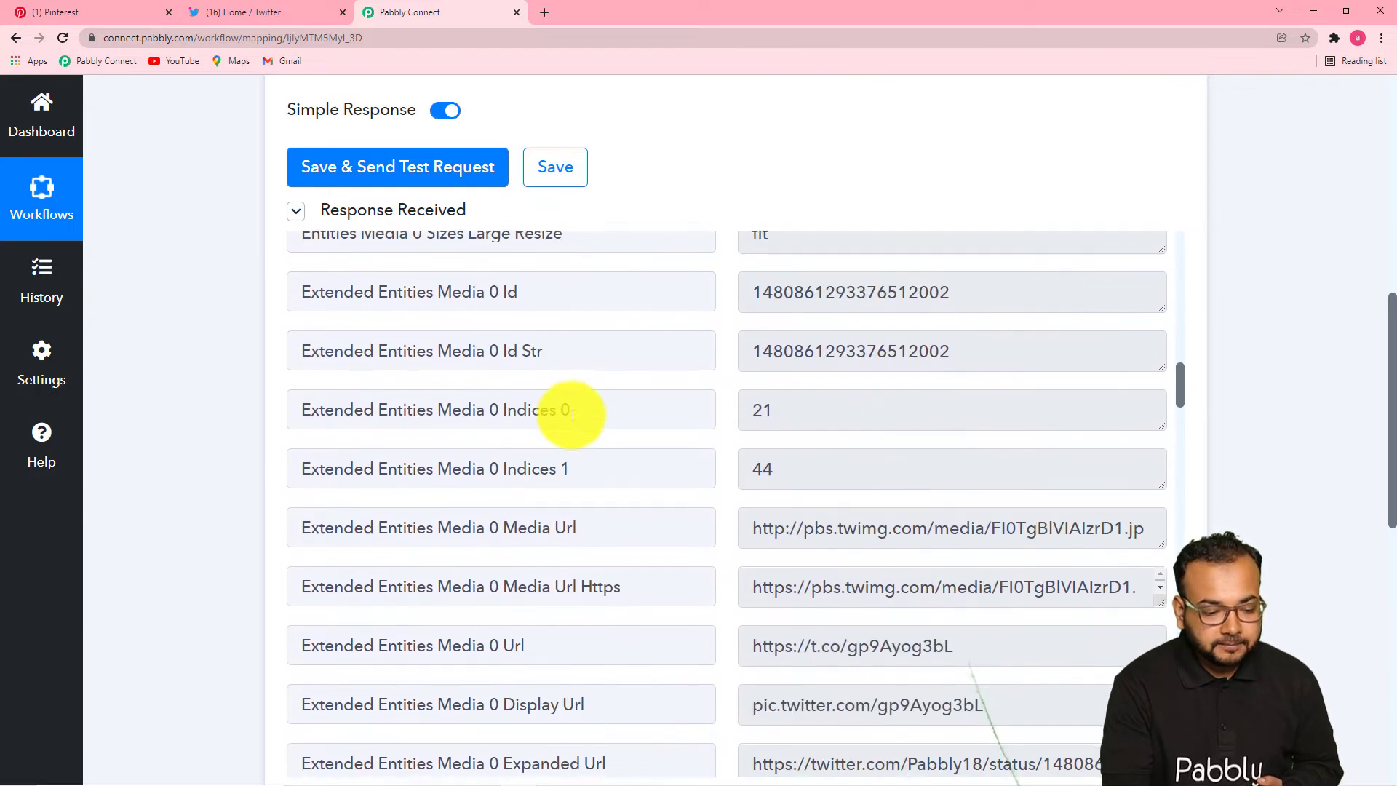
scroll(573, 415, down, 2)
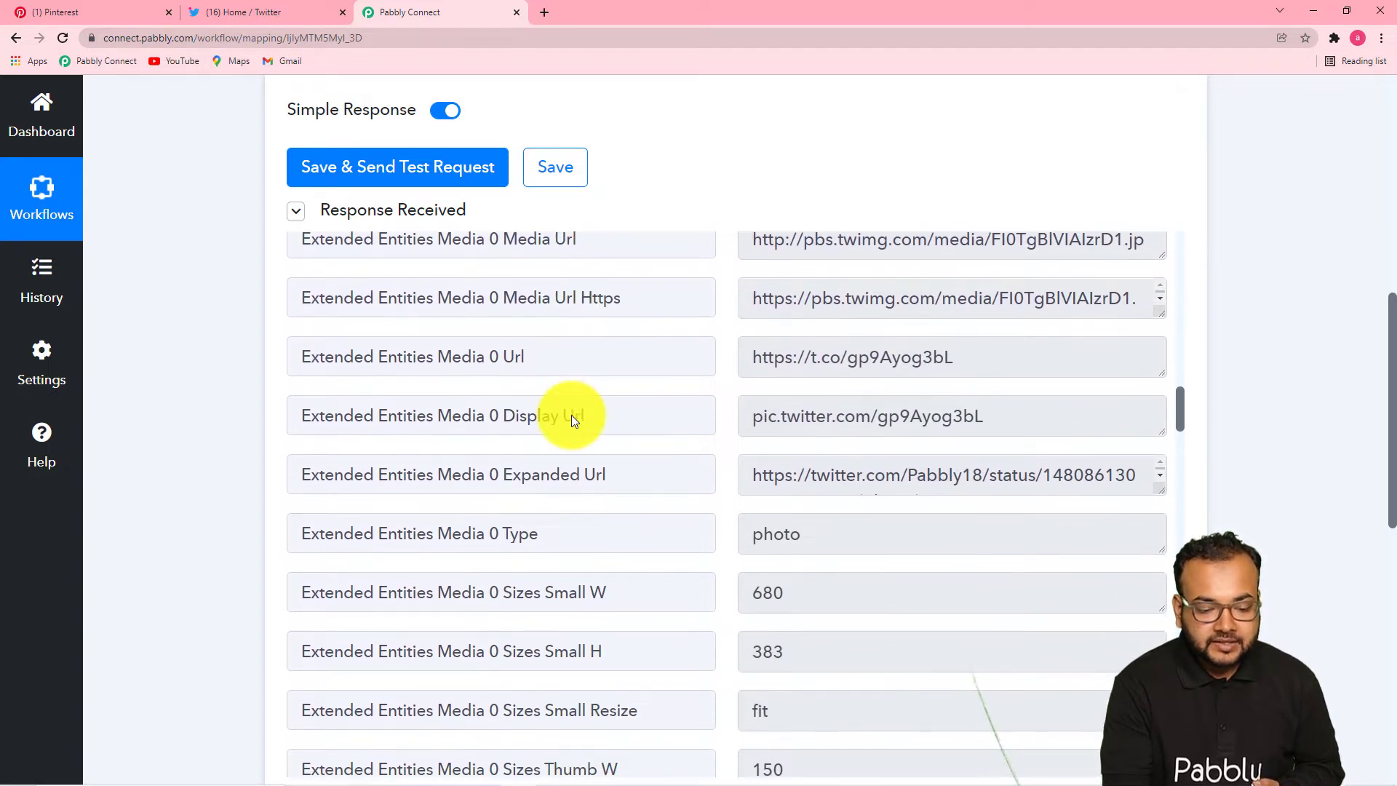
scroll(572, 416, down, 3)
scroll(571, 414, up, 2)
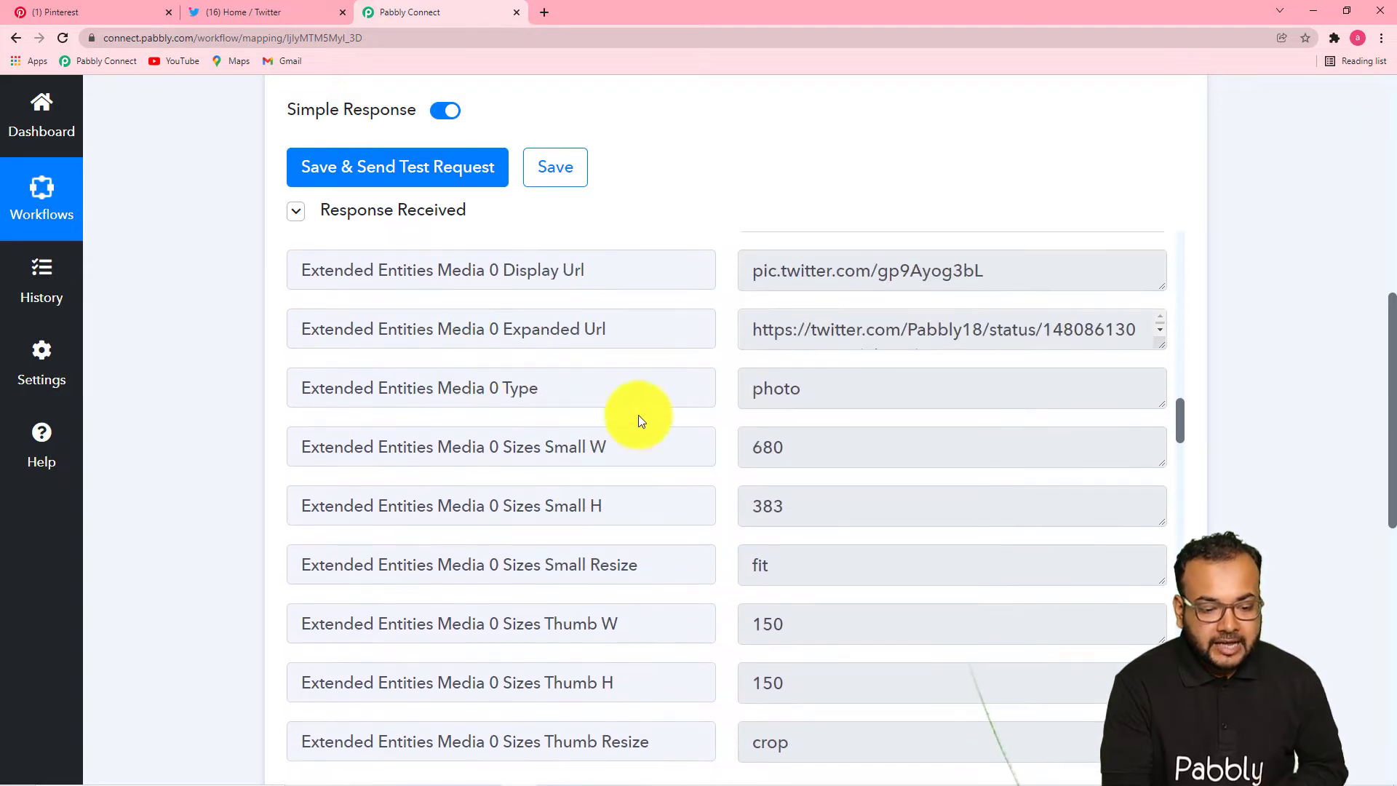
Choose Pinterest as the application for the workflow's second step, the action
scroll(608, 451, down, 10)
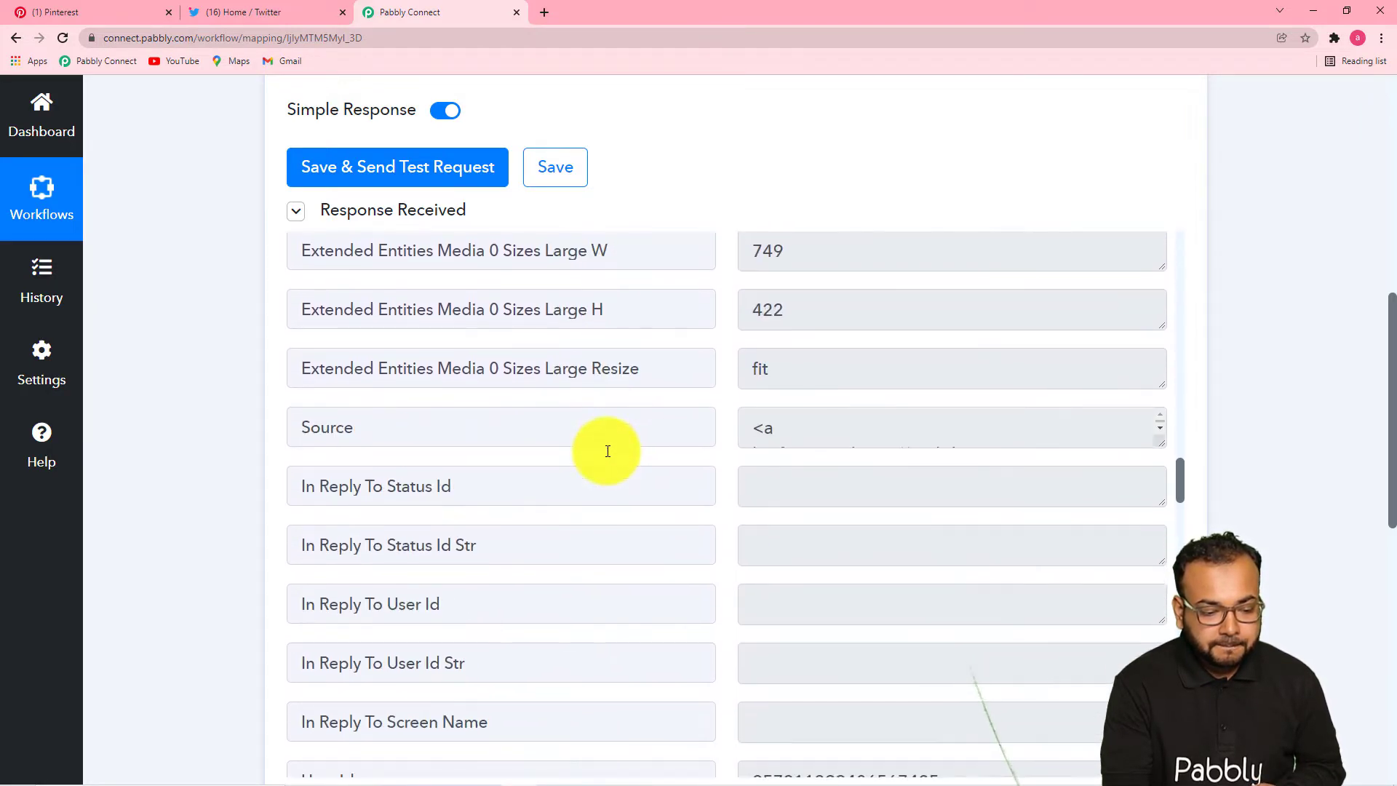
scroll(607, 451, down, 9)
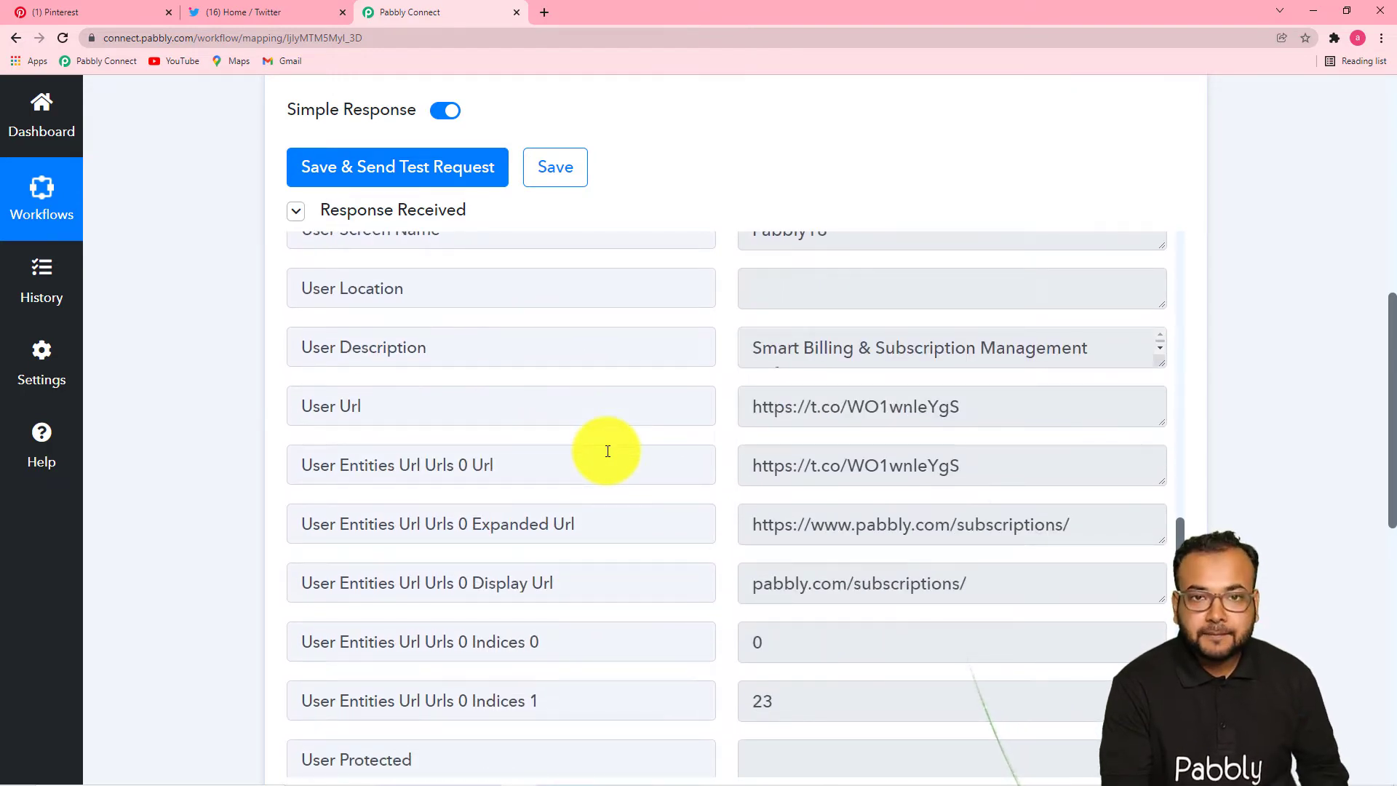
scroll(256, 398, down, 5)
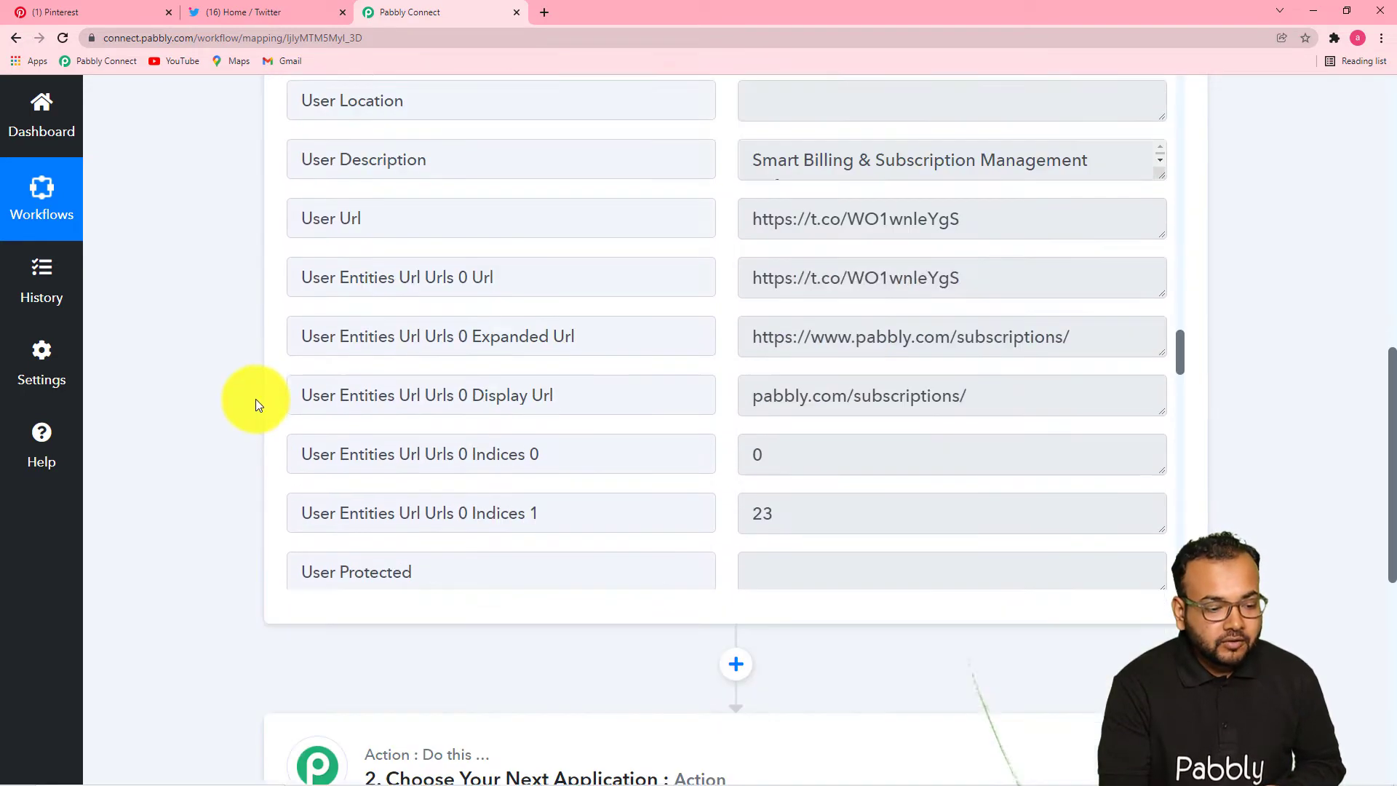
scroll(255, 399, down, 5)
click(486, 222)
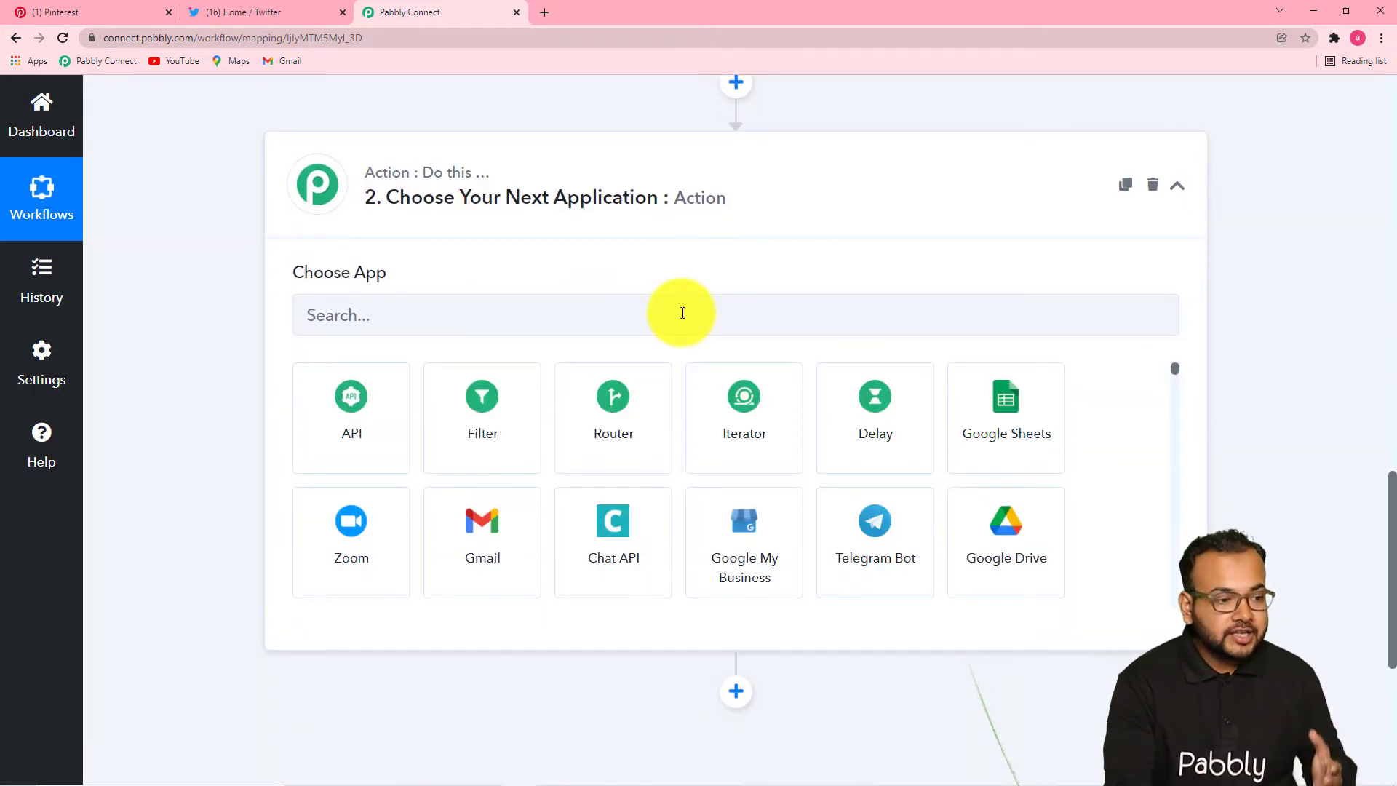
click(597, 327)
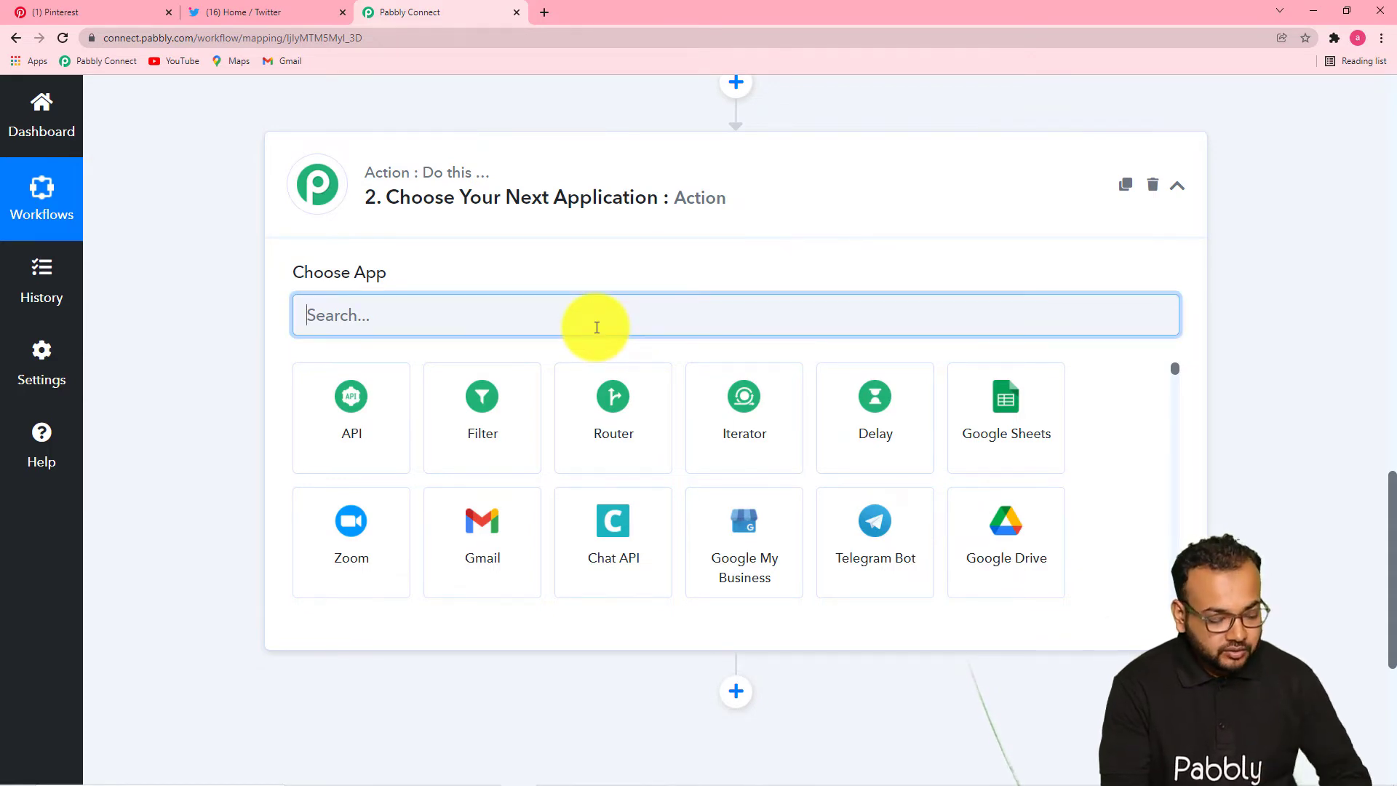
text(pin)
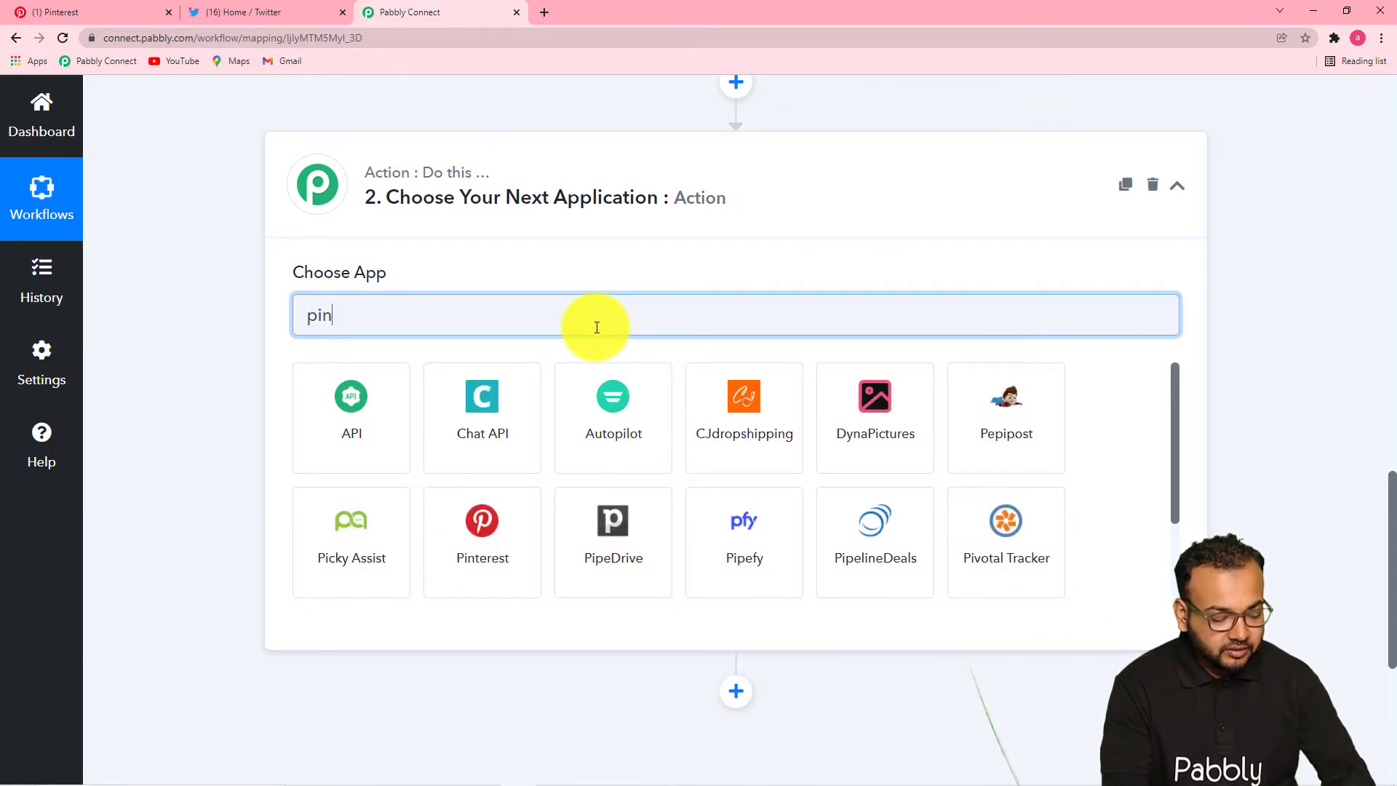
click(503, 451)
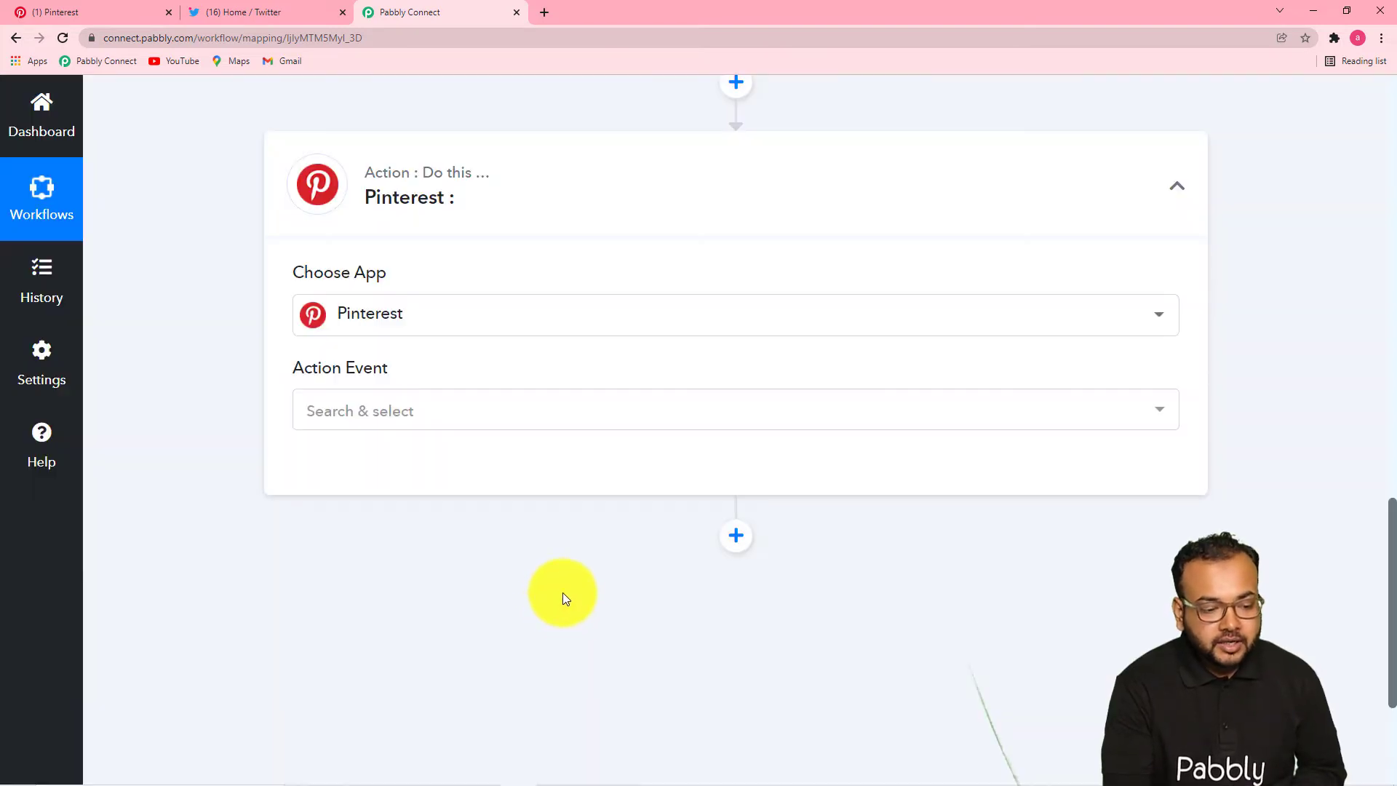
Review the available Pinterest action events and set the action event to Create Pin
click(482, 429)
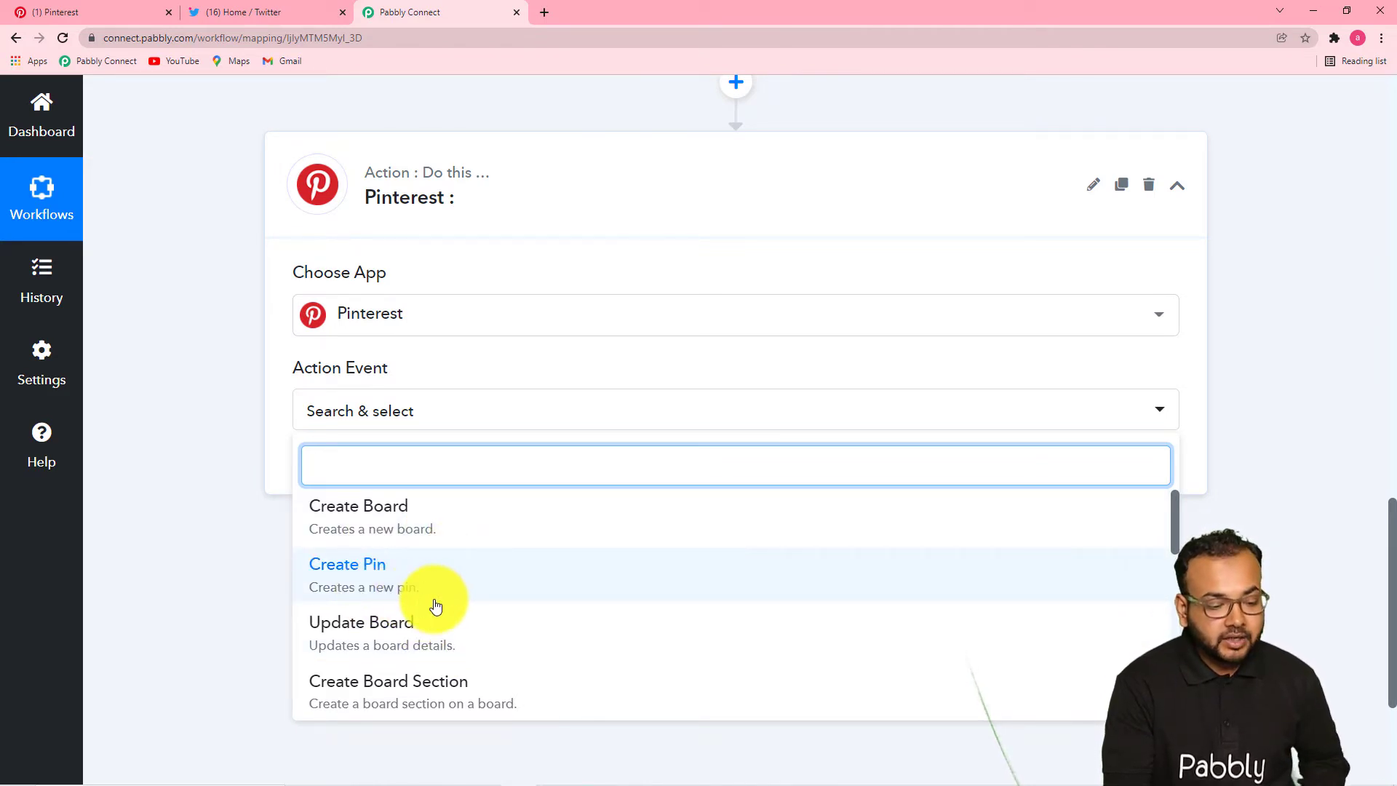
scroll(435, 606, down, 2)
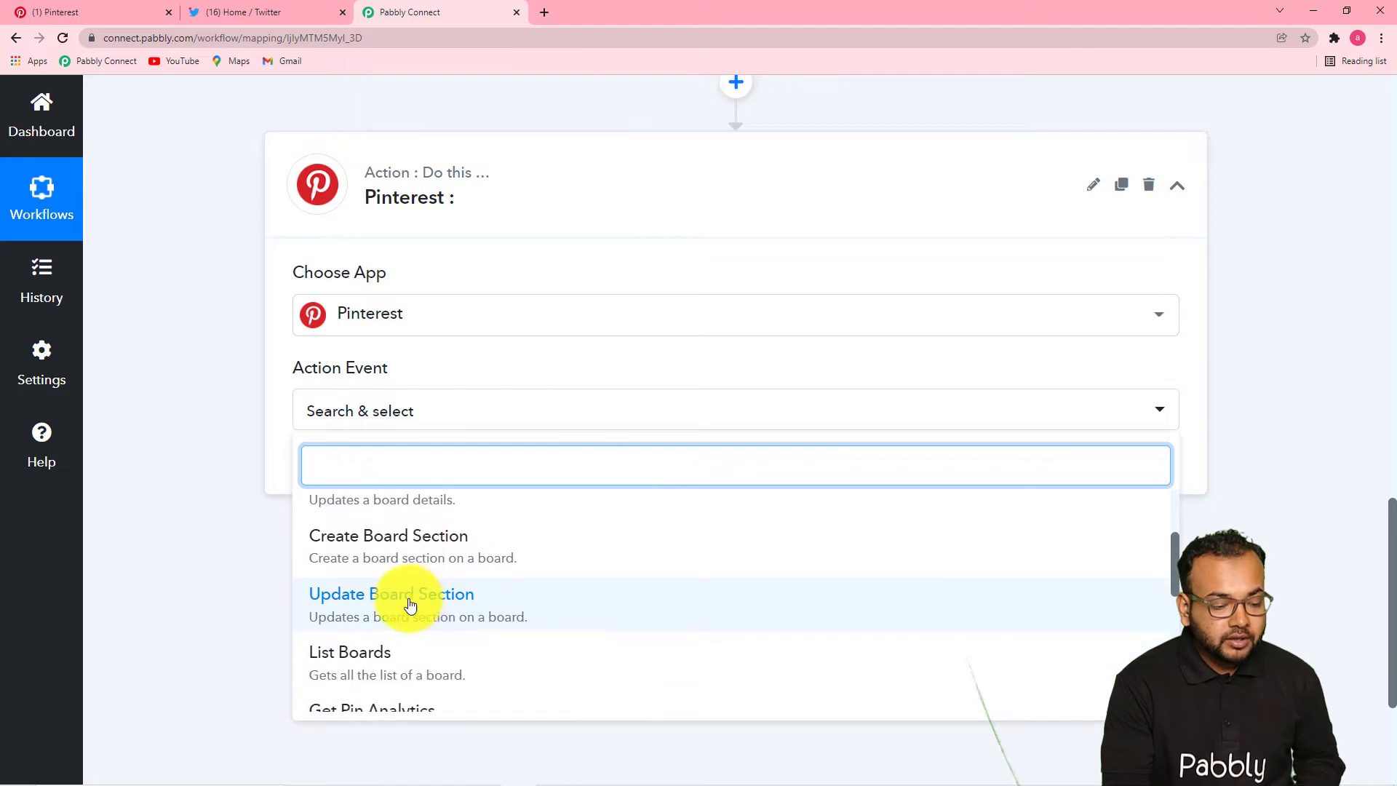
scroll(465, 605, down, 2)
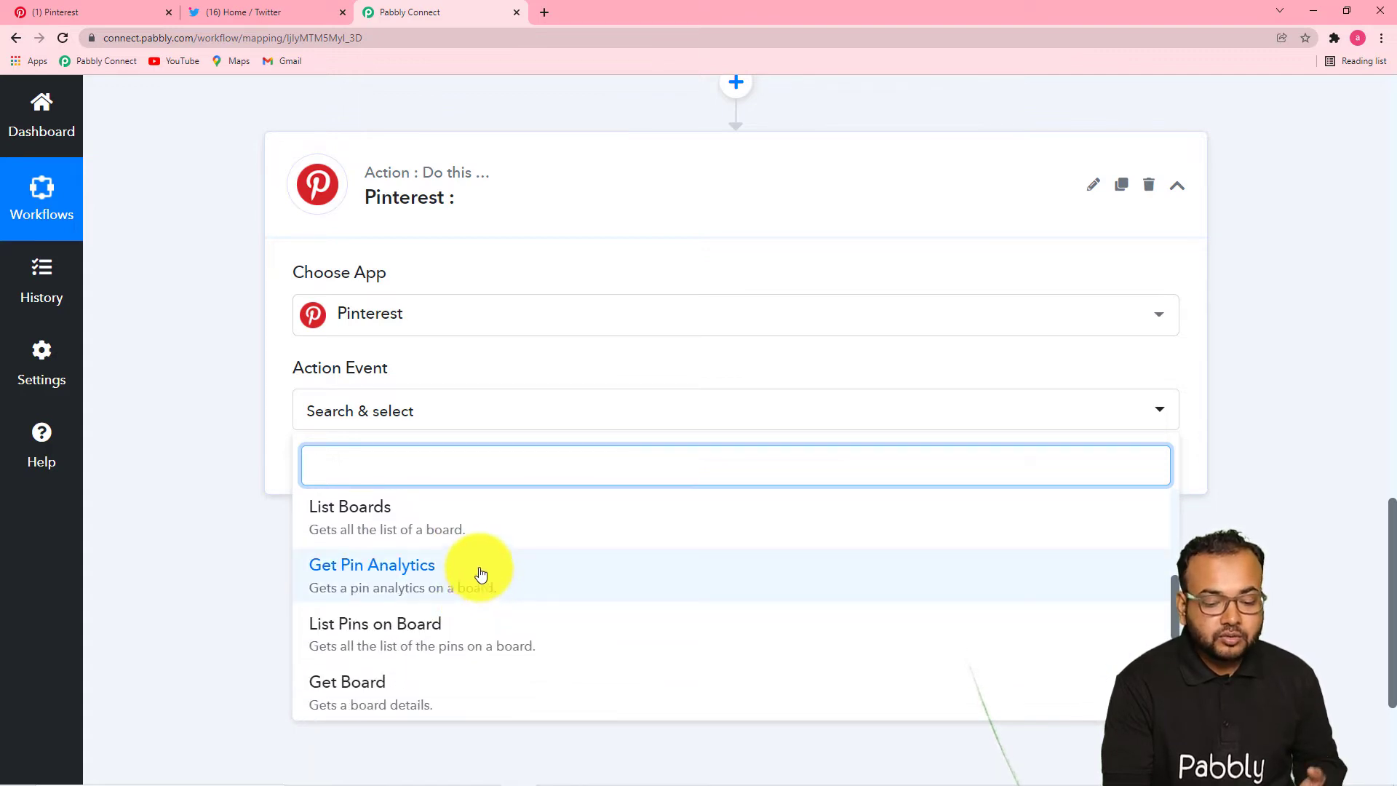
scroll(481, 575, down, 3)
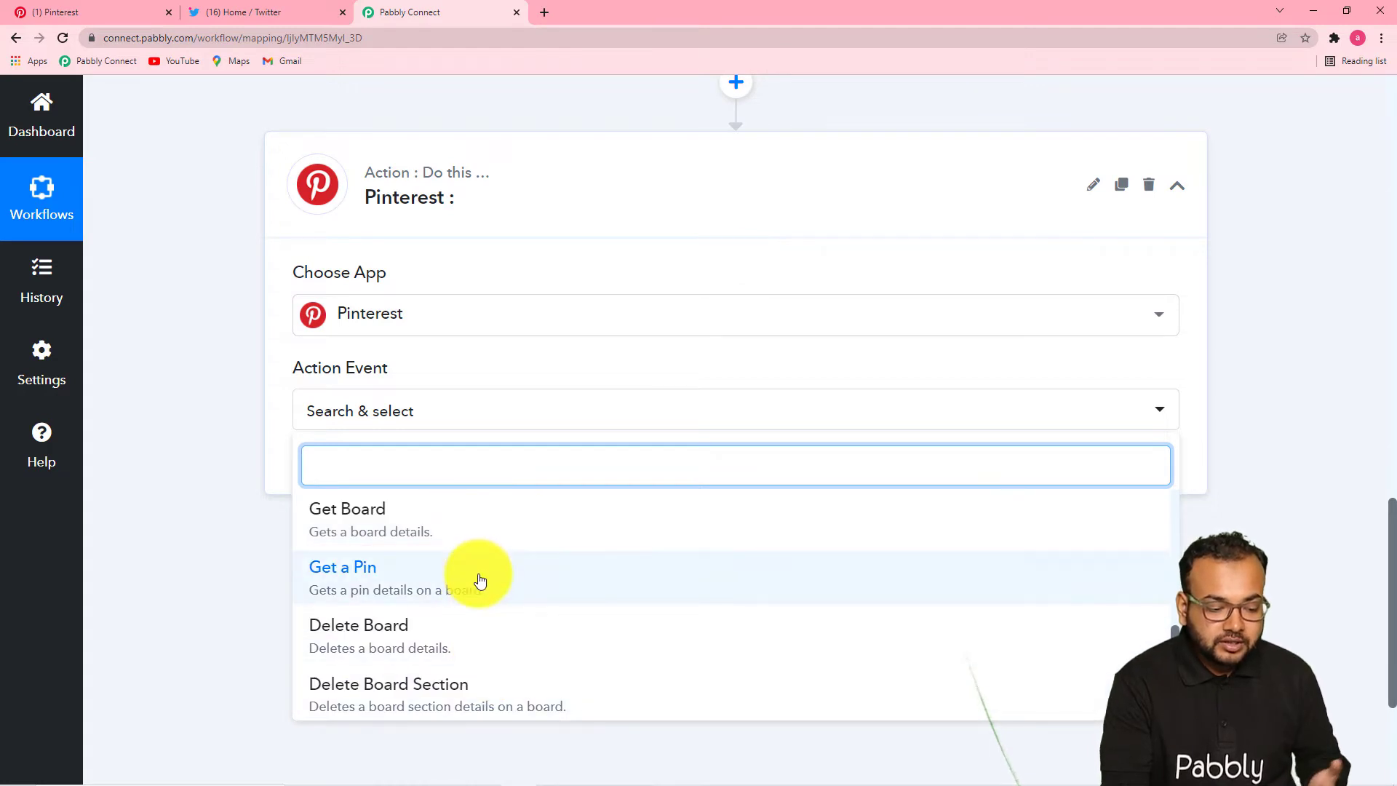
scroll(480, 580, down, 1)
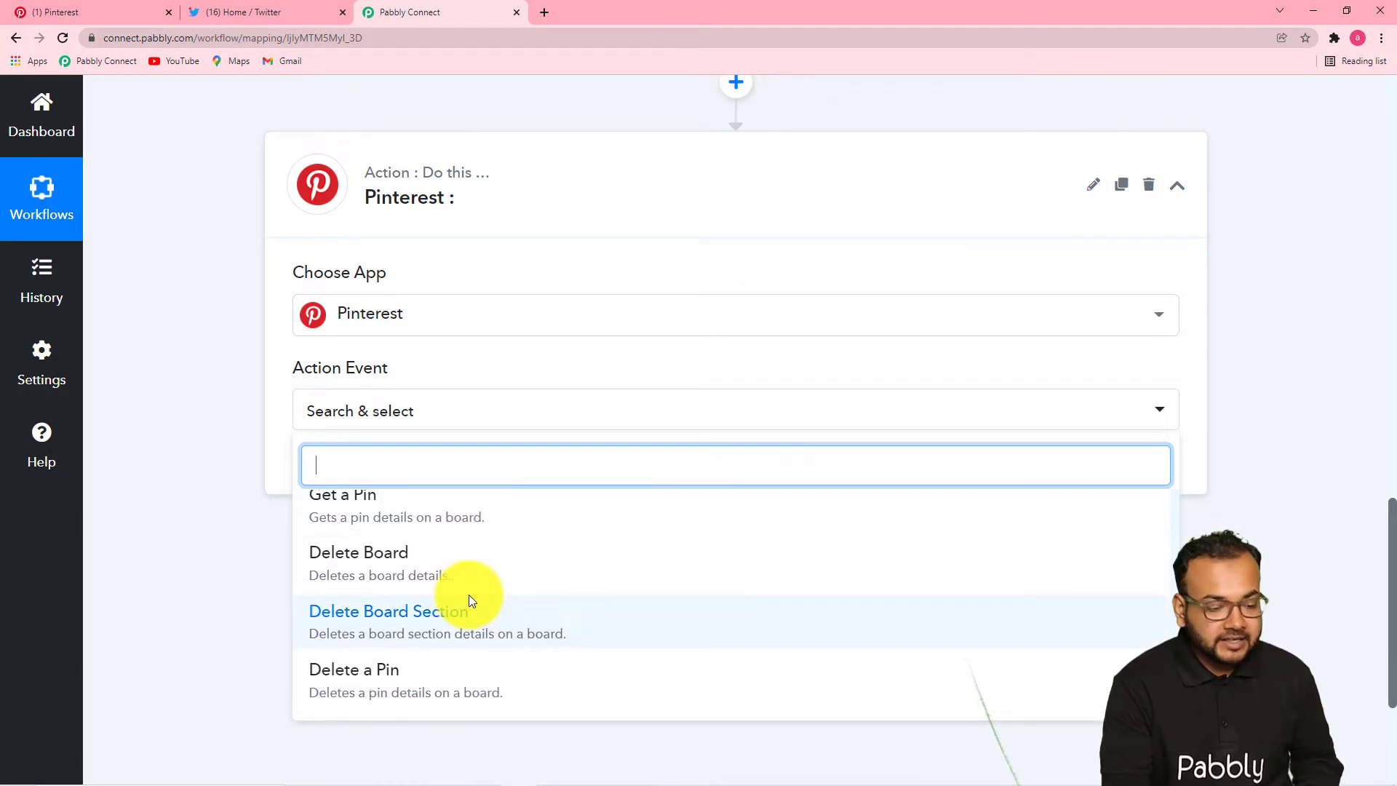
scroll(417, 582, up, 6)
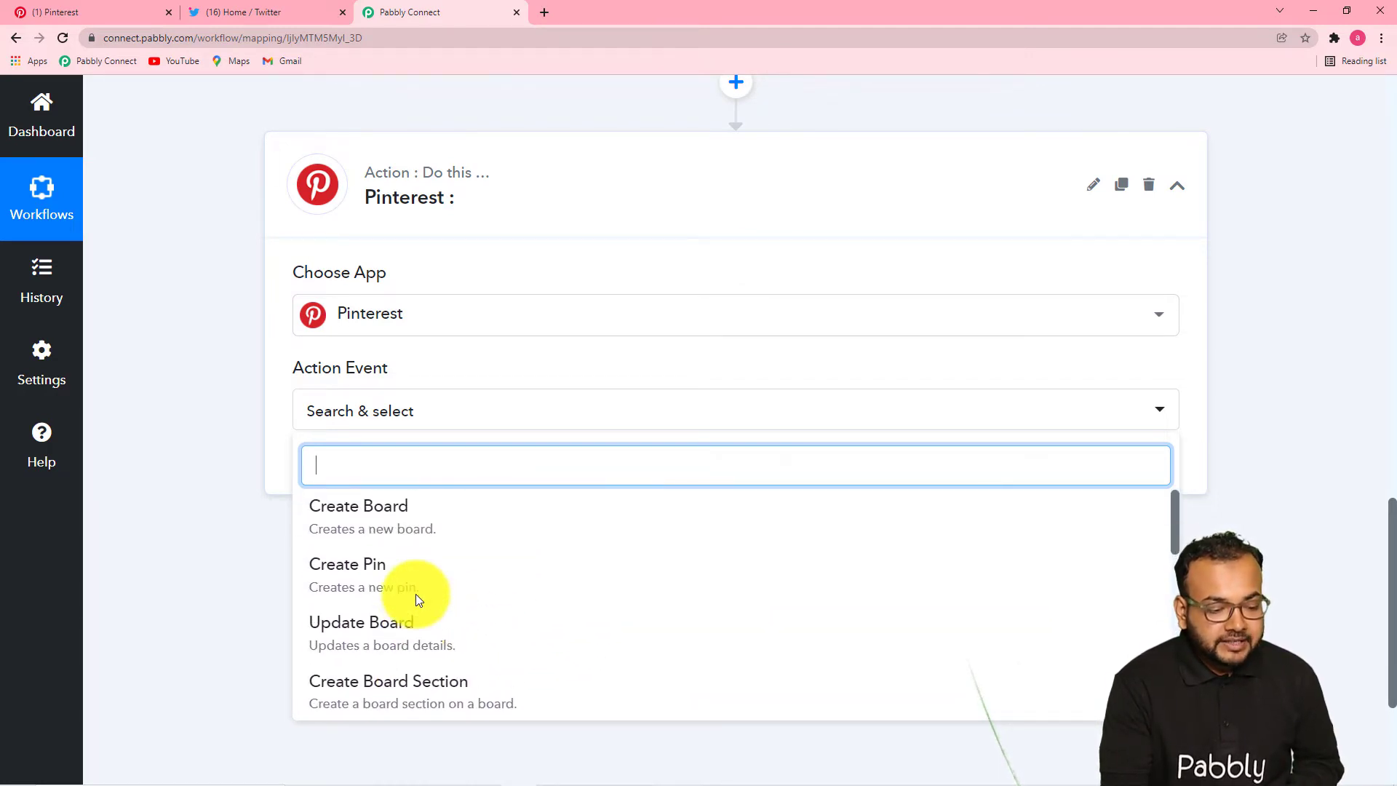
click(354, 591)
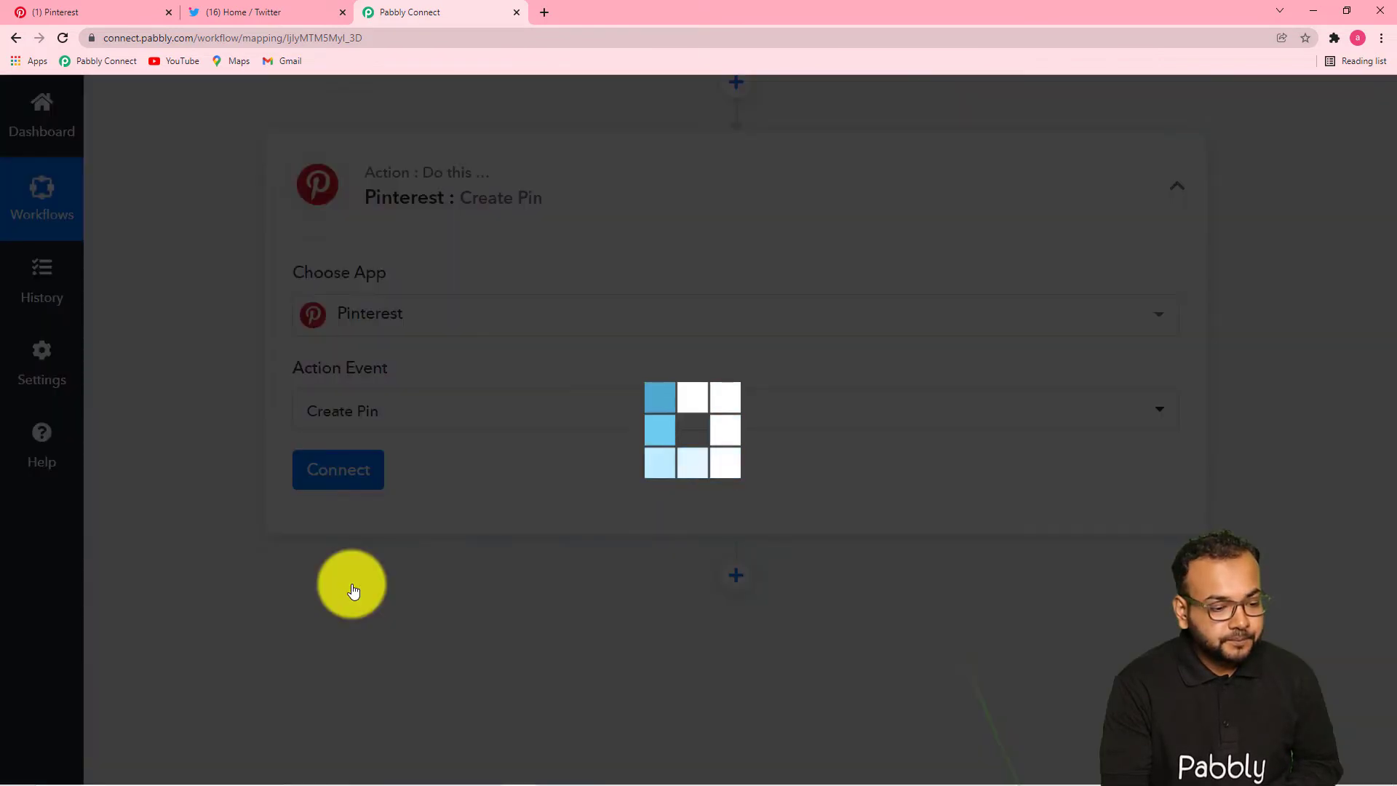
Add a new Pinterest connection named Pinterest #8 for the action and give Pabbly Connect access to the Pinterest account
click(316, 469)
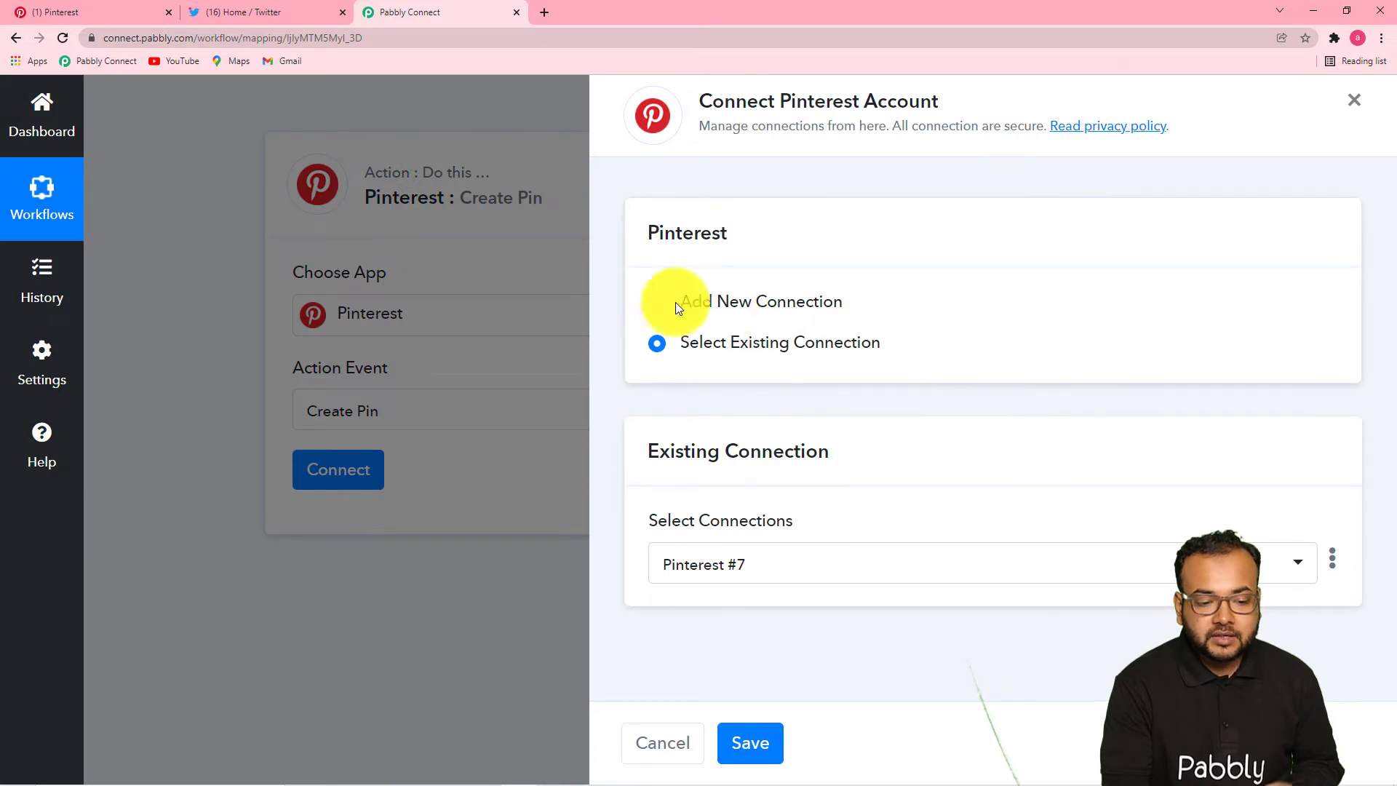
click(648, 304)
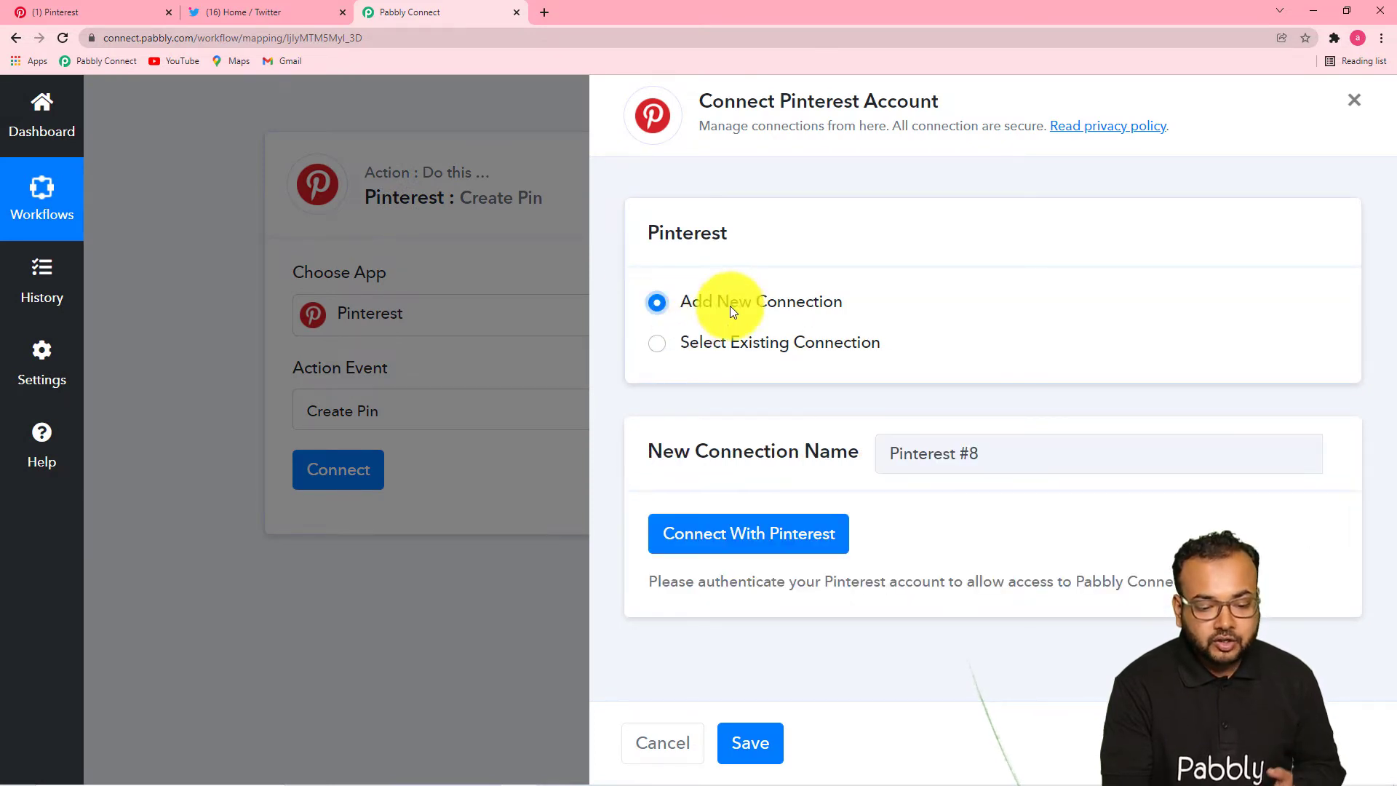
click(700, 538)
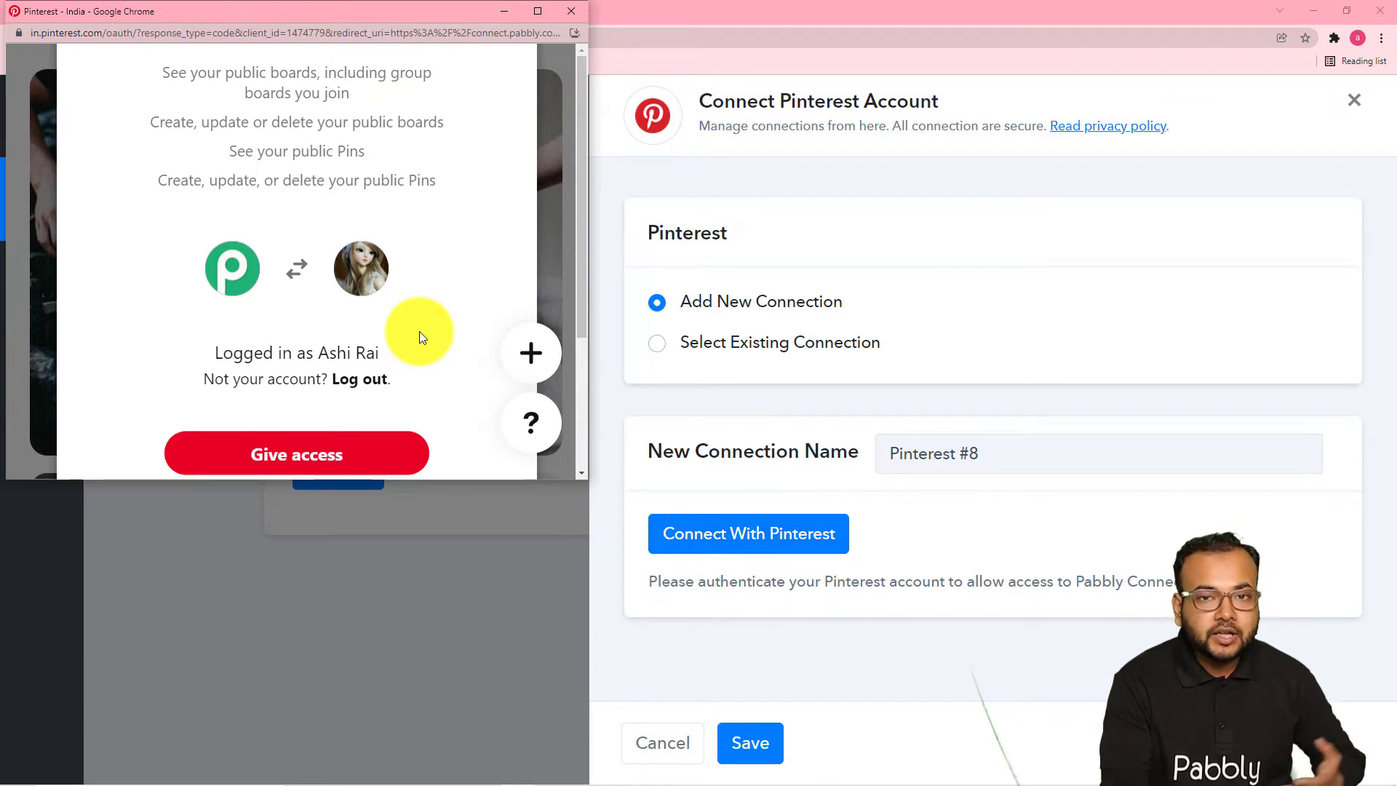
scroll(420, 334, down, 2)
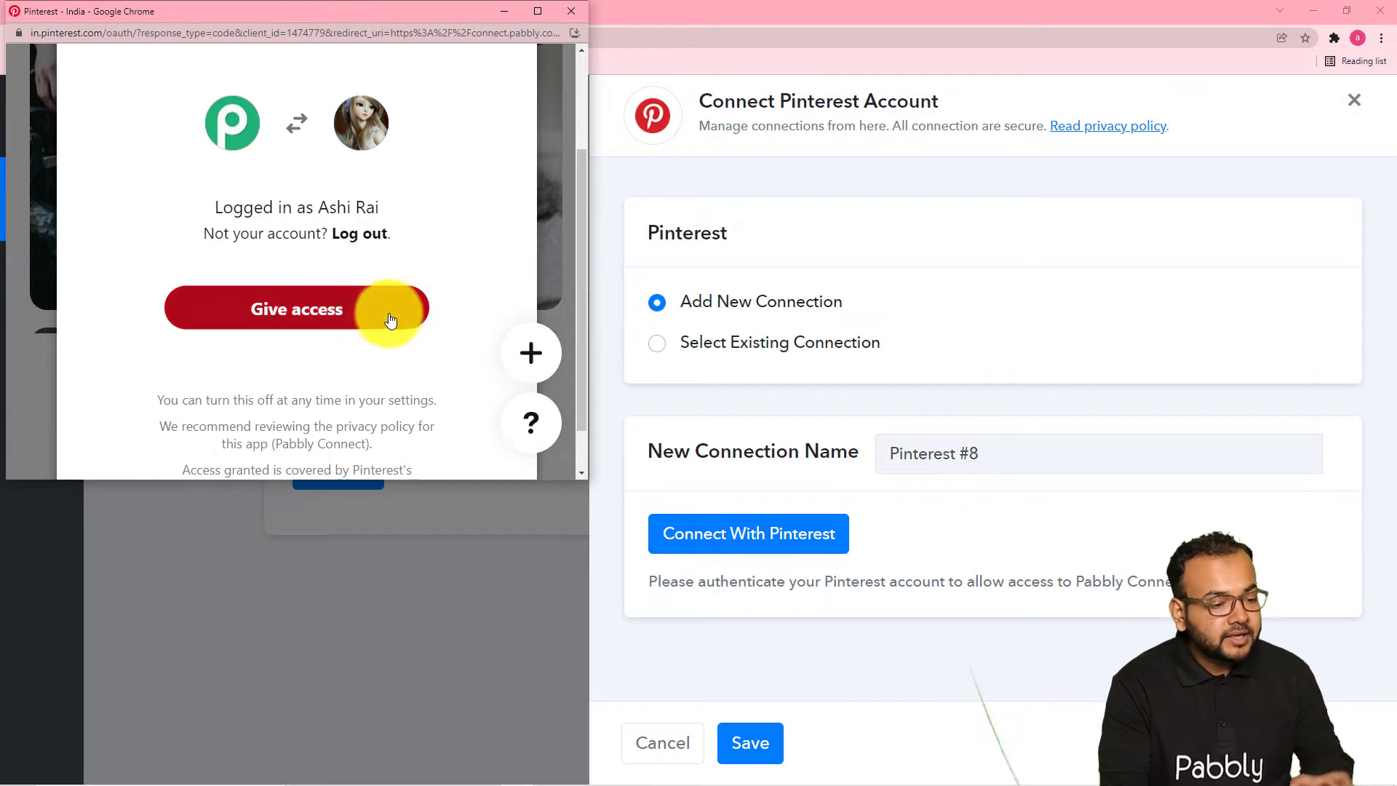
click(287, 318)
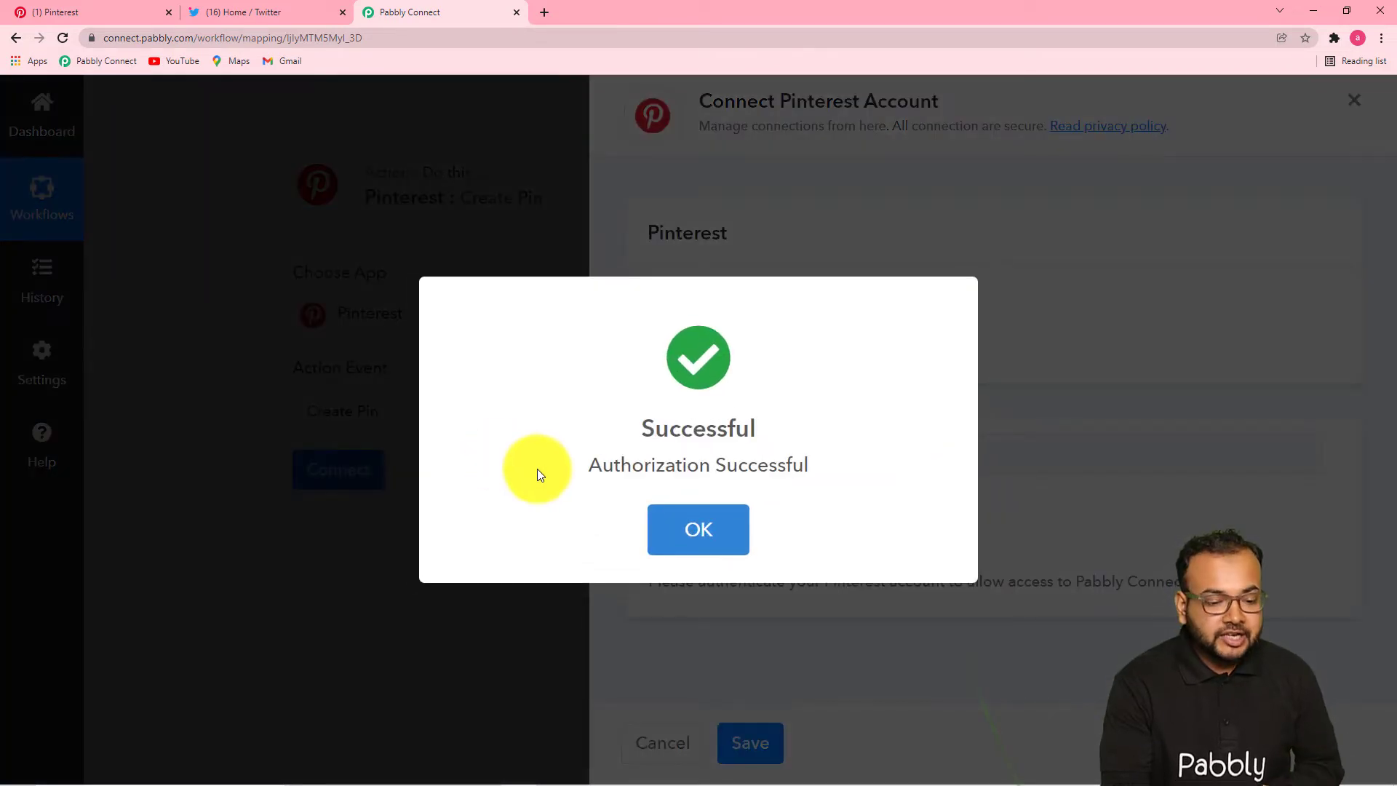
Check the Pabbly board on Pinterest, then return to Pabbly Connect and select Pabbly as the pin's board
scroll(387, 401, down, 2)
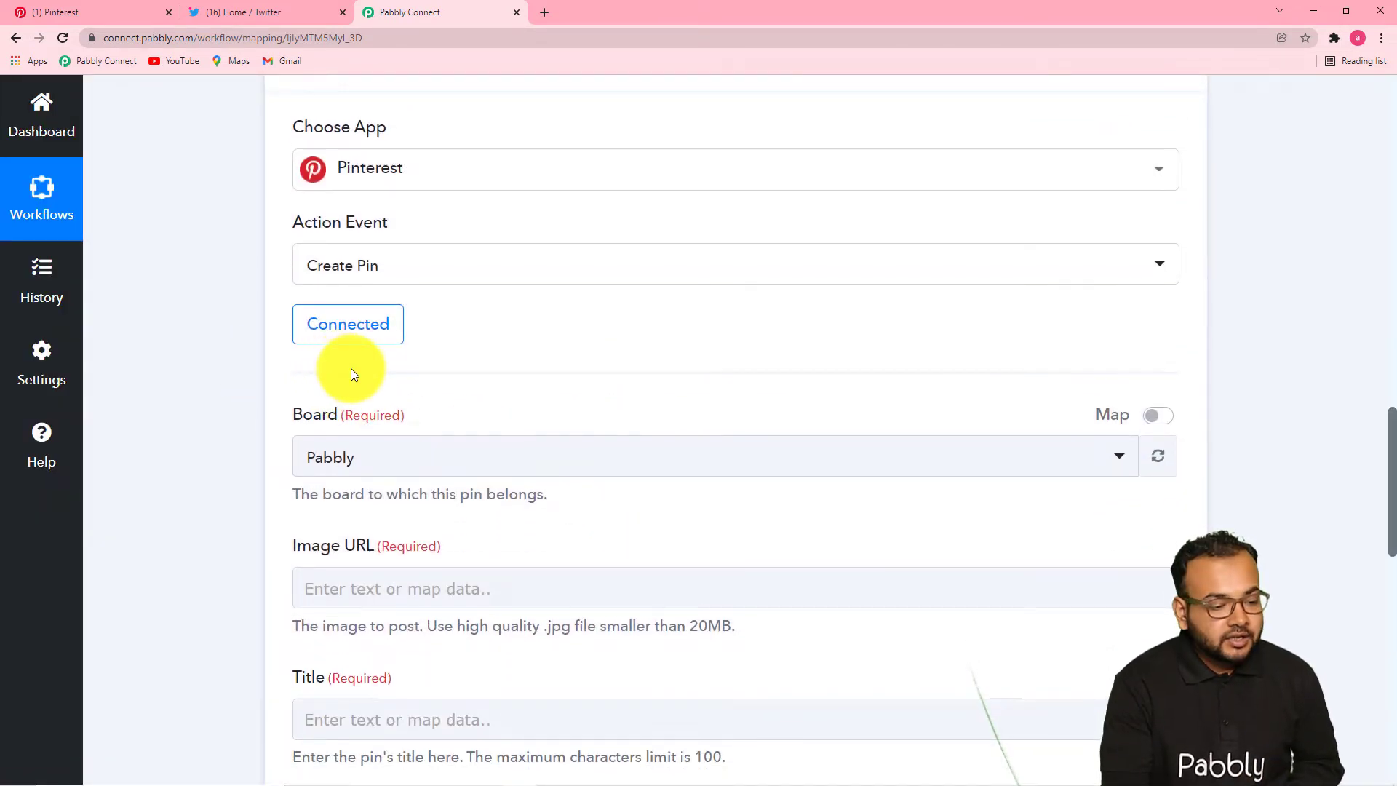
scroll(351, 374, down, 2)
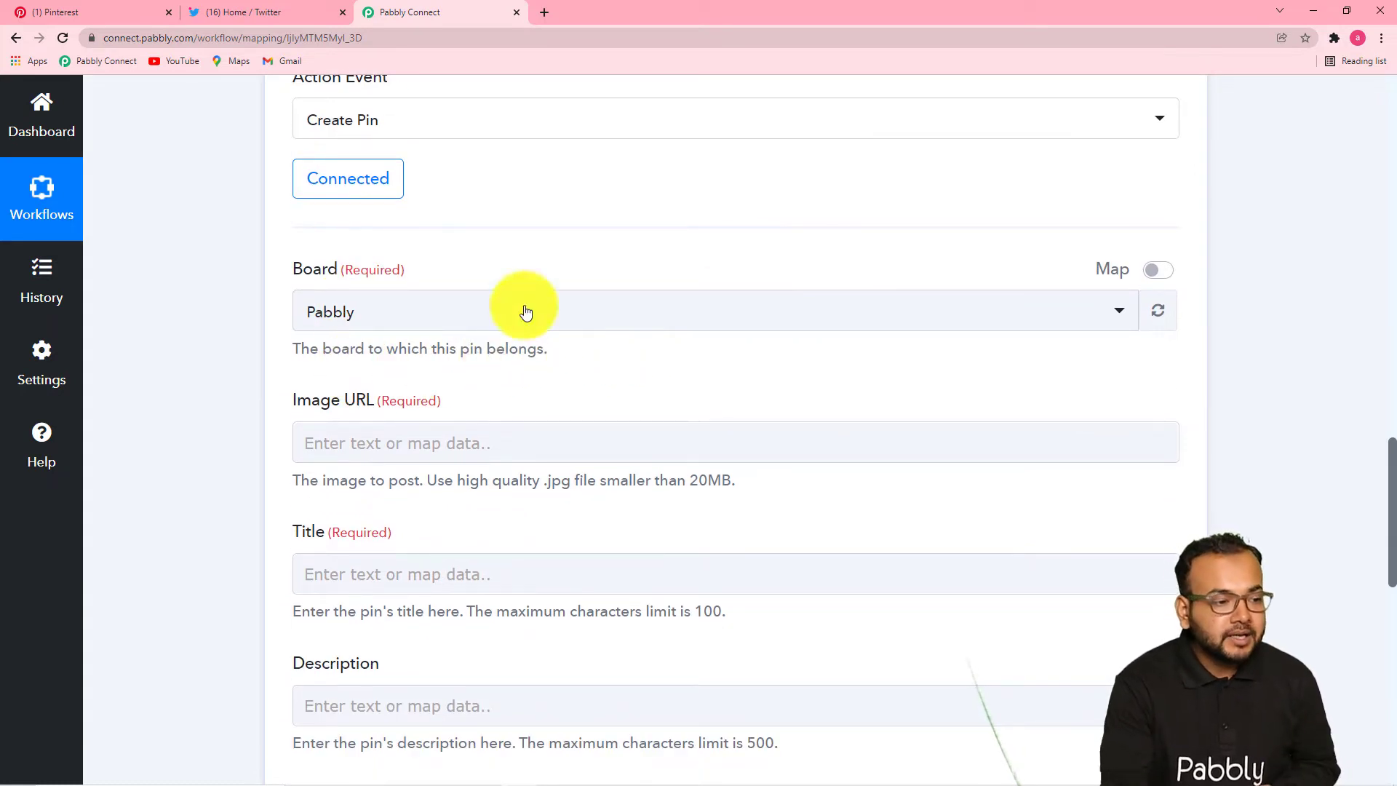
click(90, 9)
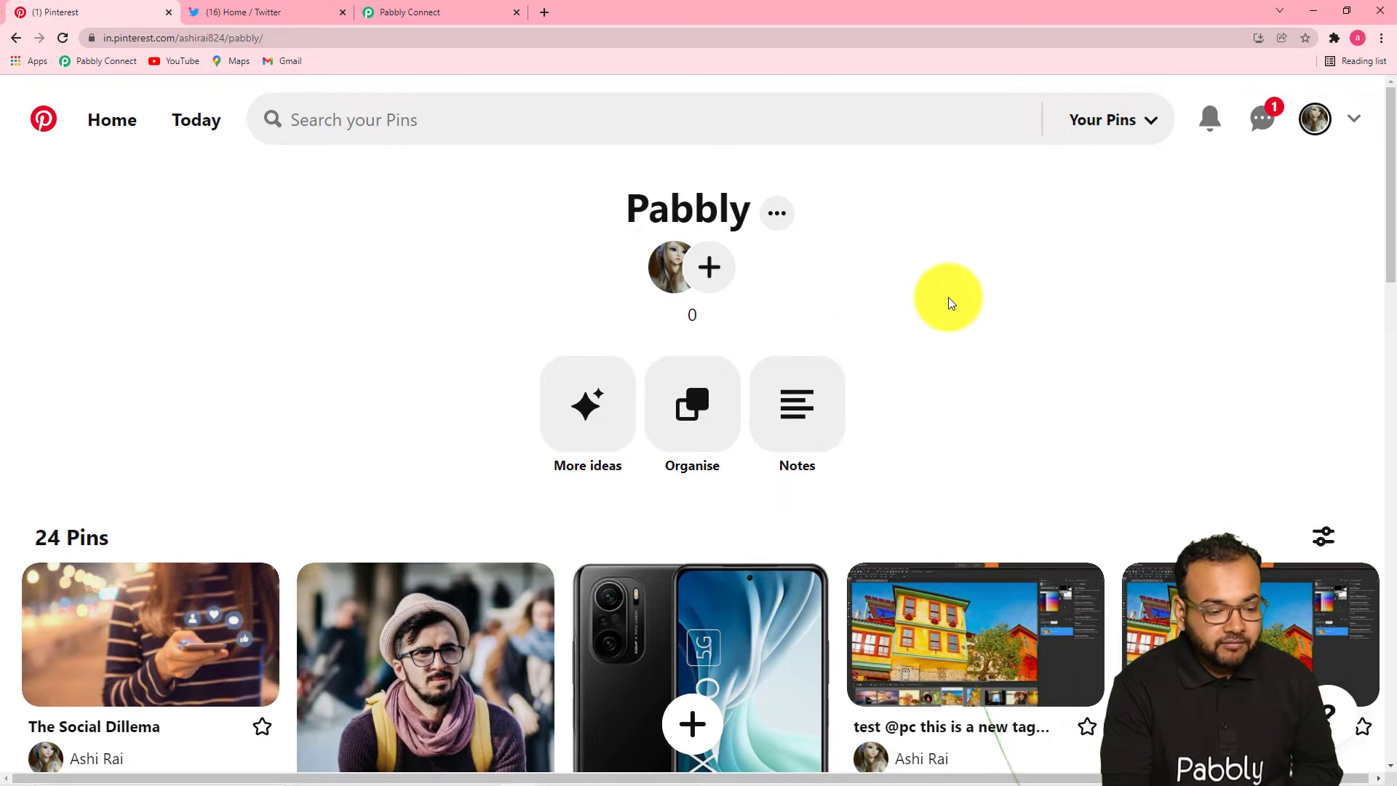
scroll(948, 297, down, 4)
scroll(949, 297, up, 4)
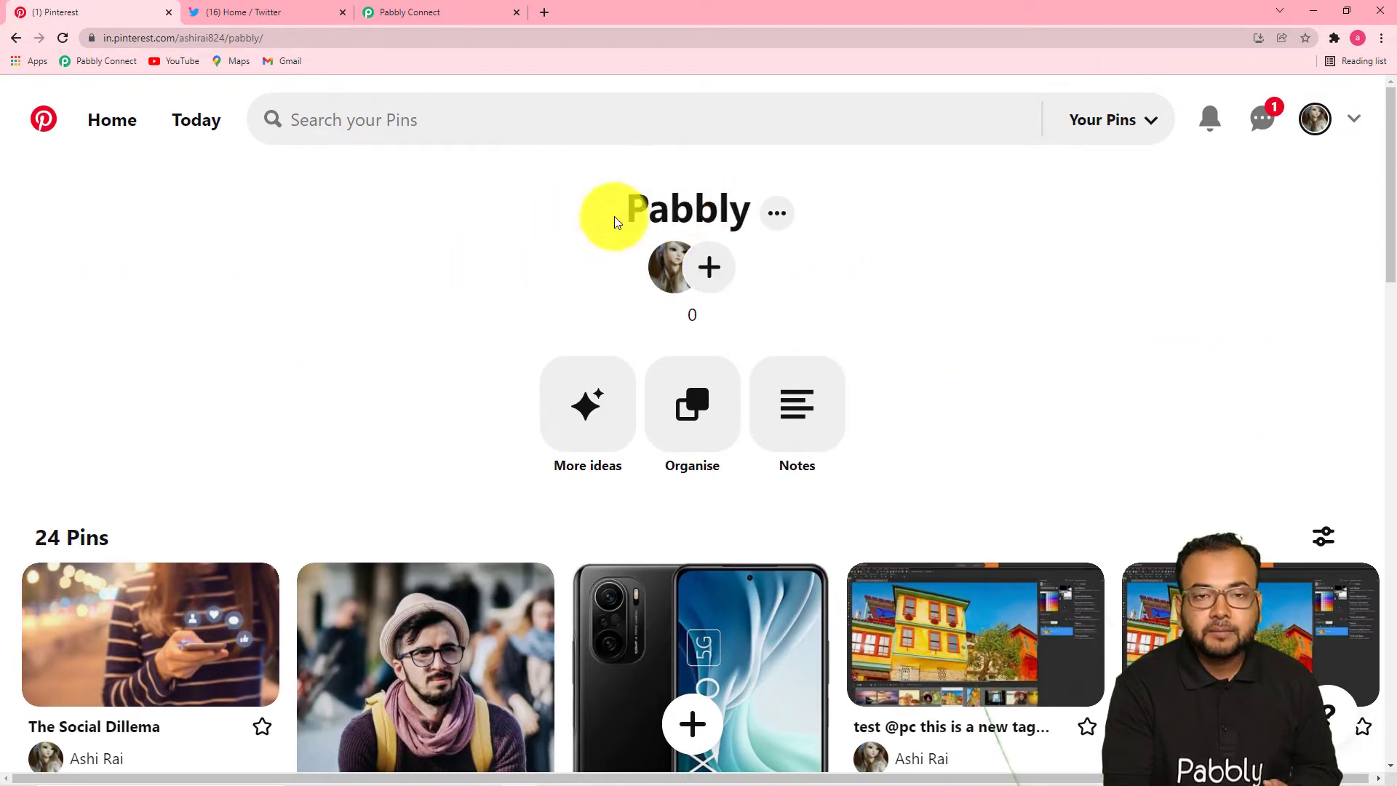
scroll(377, 364, up, 3)
scroll(339, 269, down, 1)
click(415, 15)
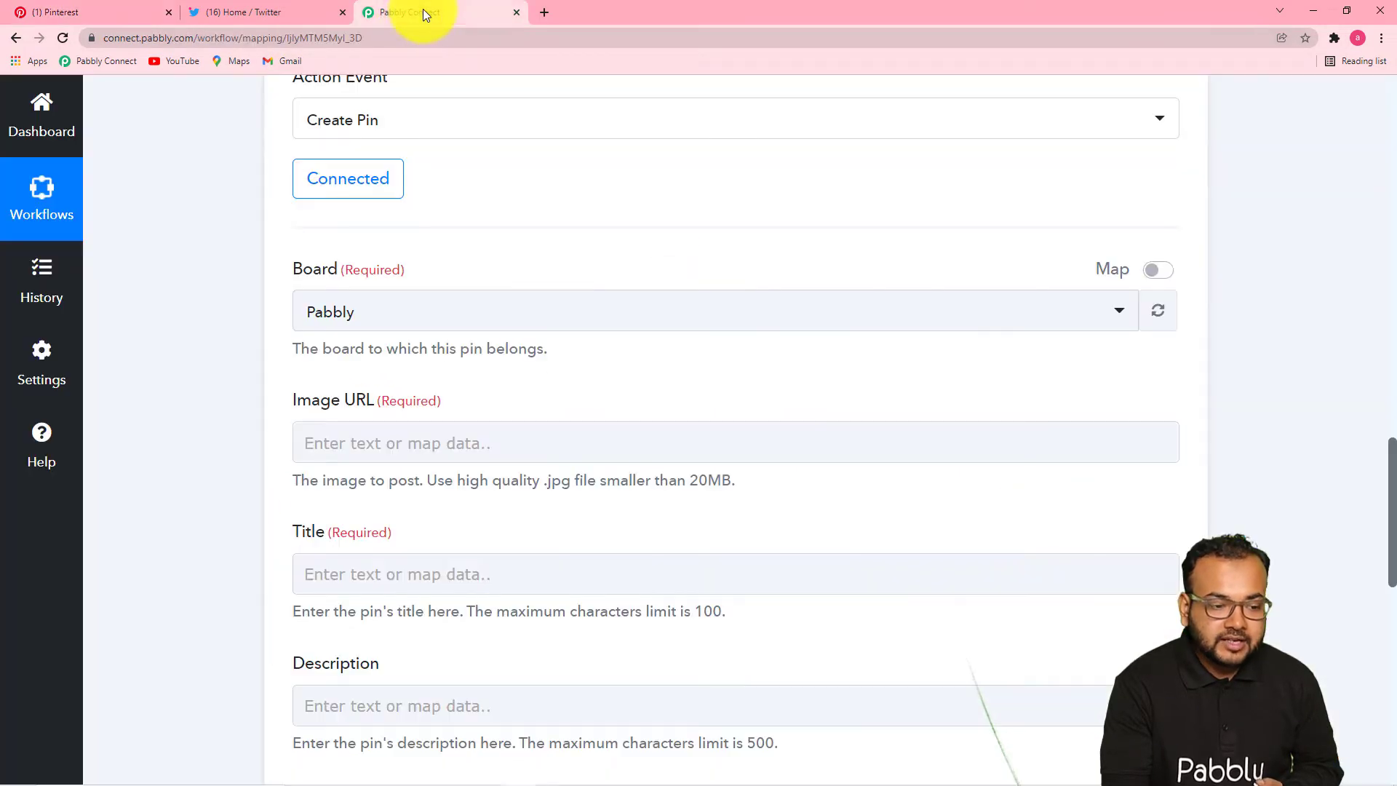
click(506, 313)
click(440, 404)
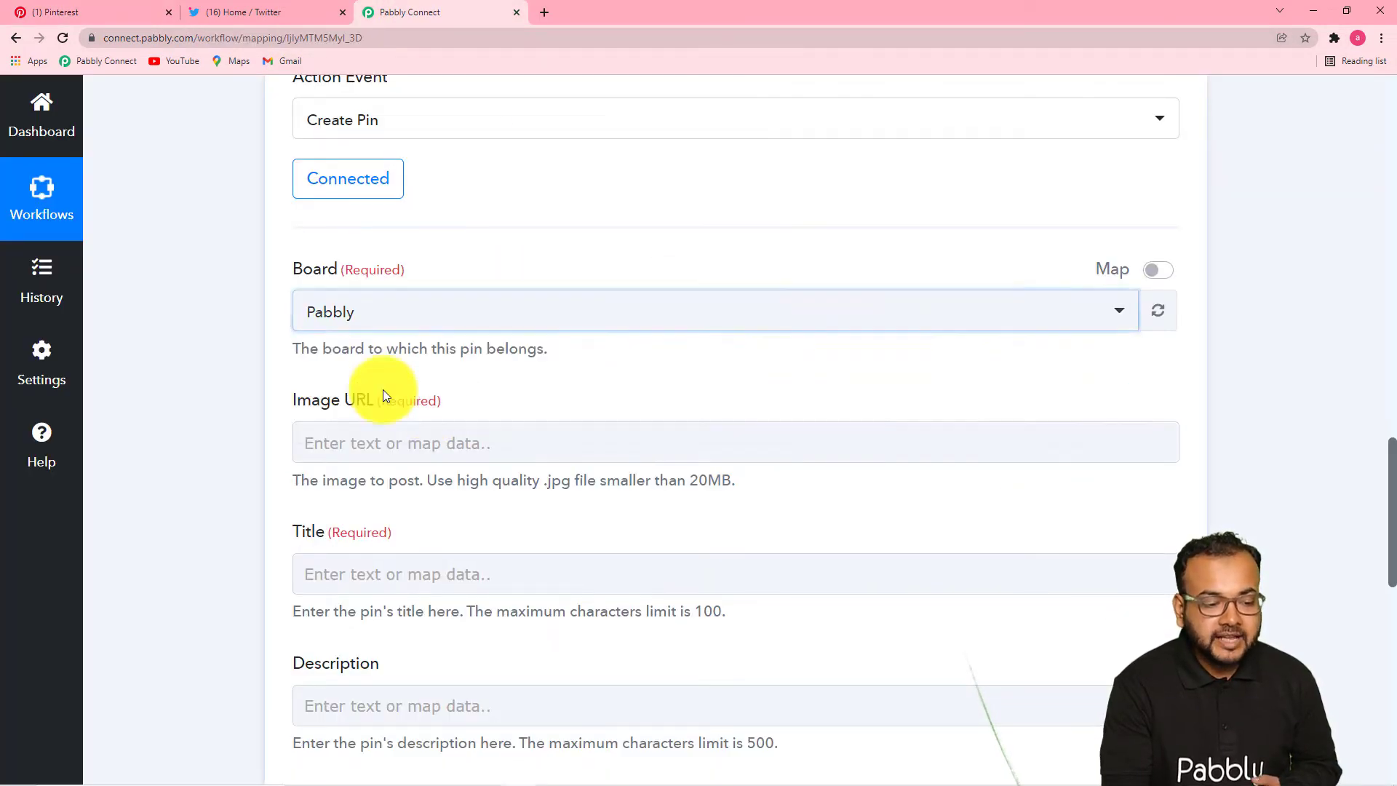
Review the Create Pin fields, then locate Extended Entities Media 0 Media Url in the Twitter response and enlarge its value box to examine the full address
scroll(120, 311, down, 4)
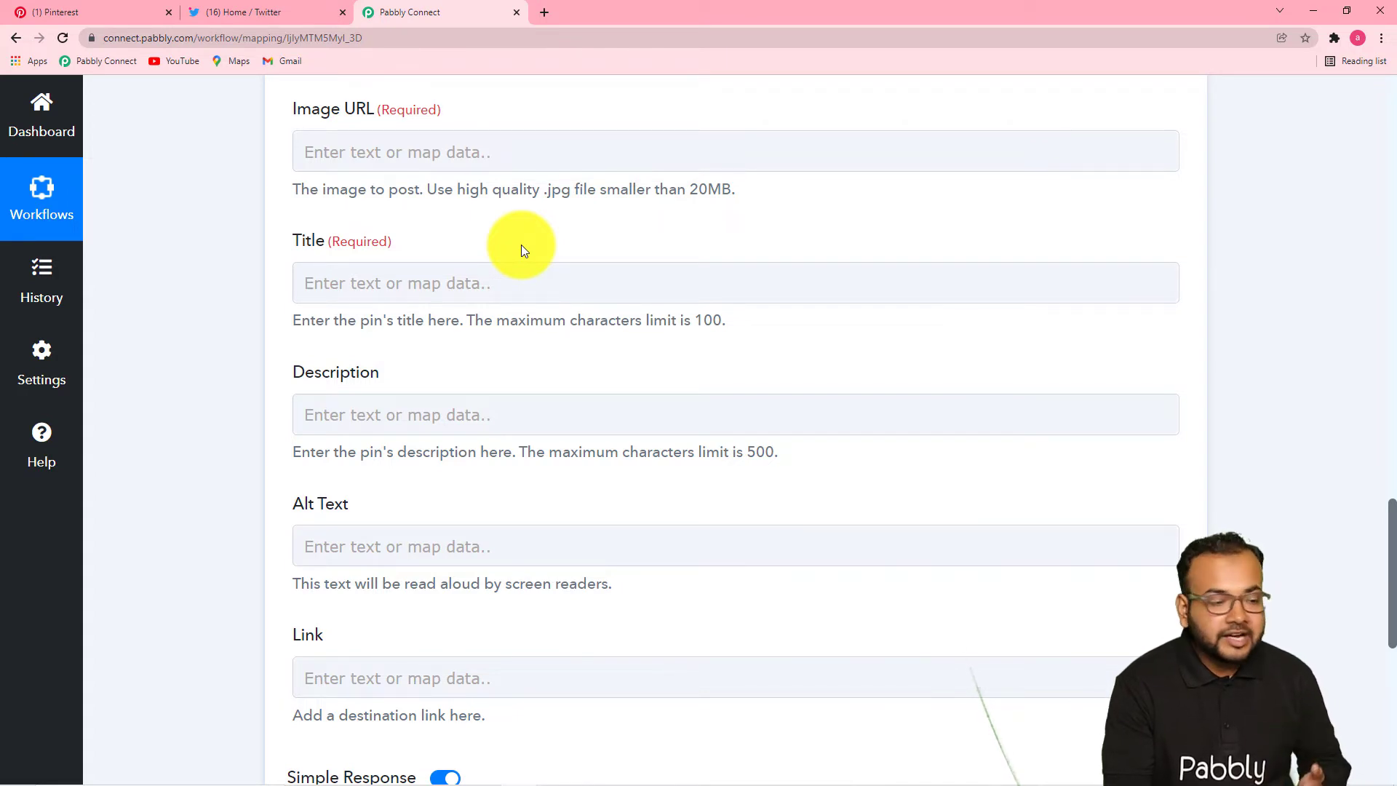
scroll(444, 227, up, 7)
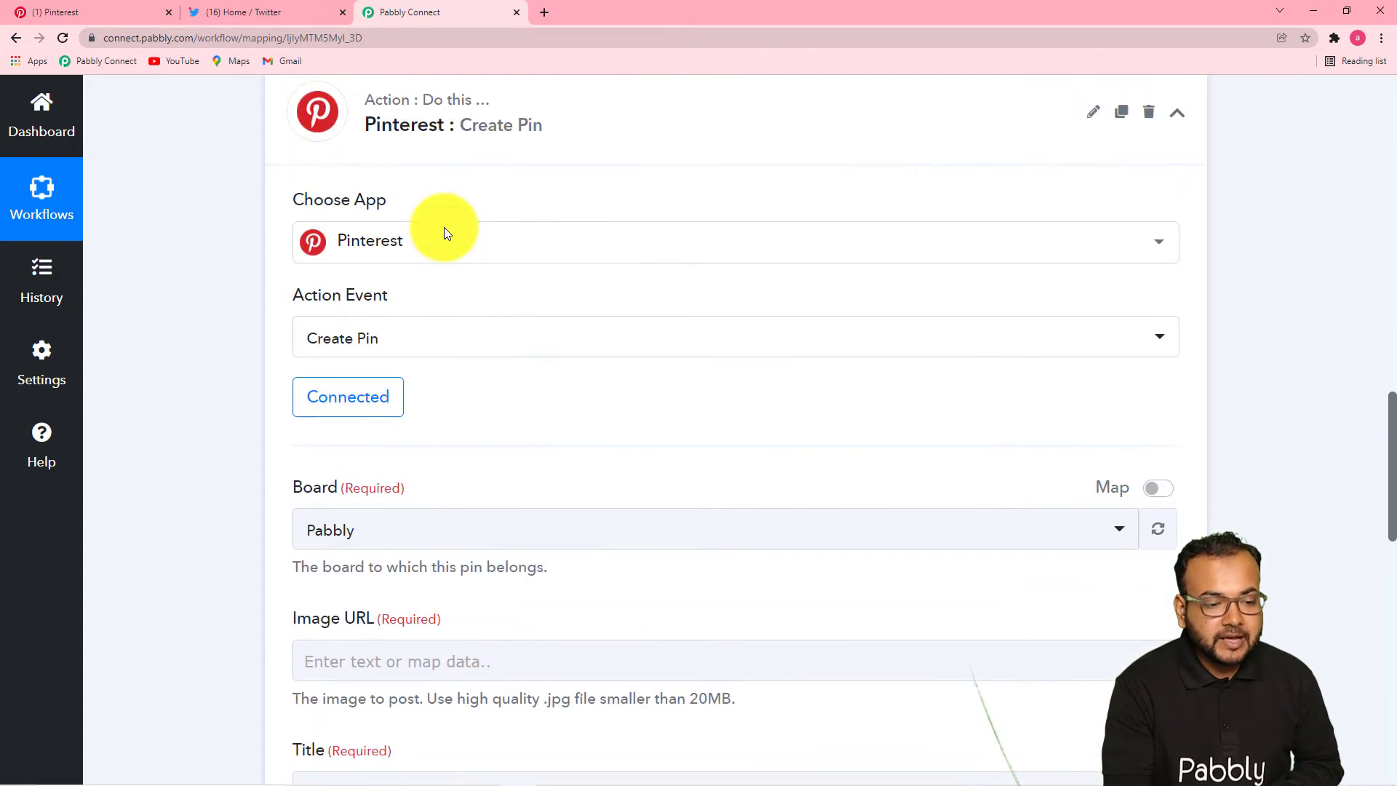
scroll(444, 227, up, 9)
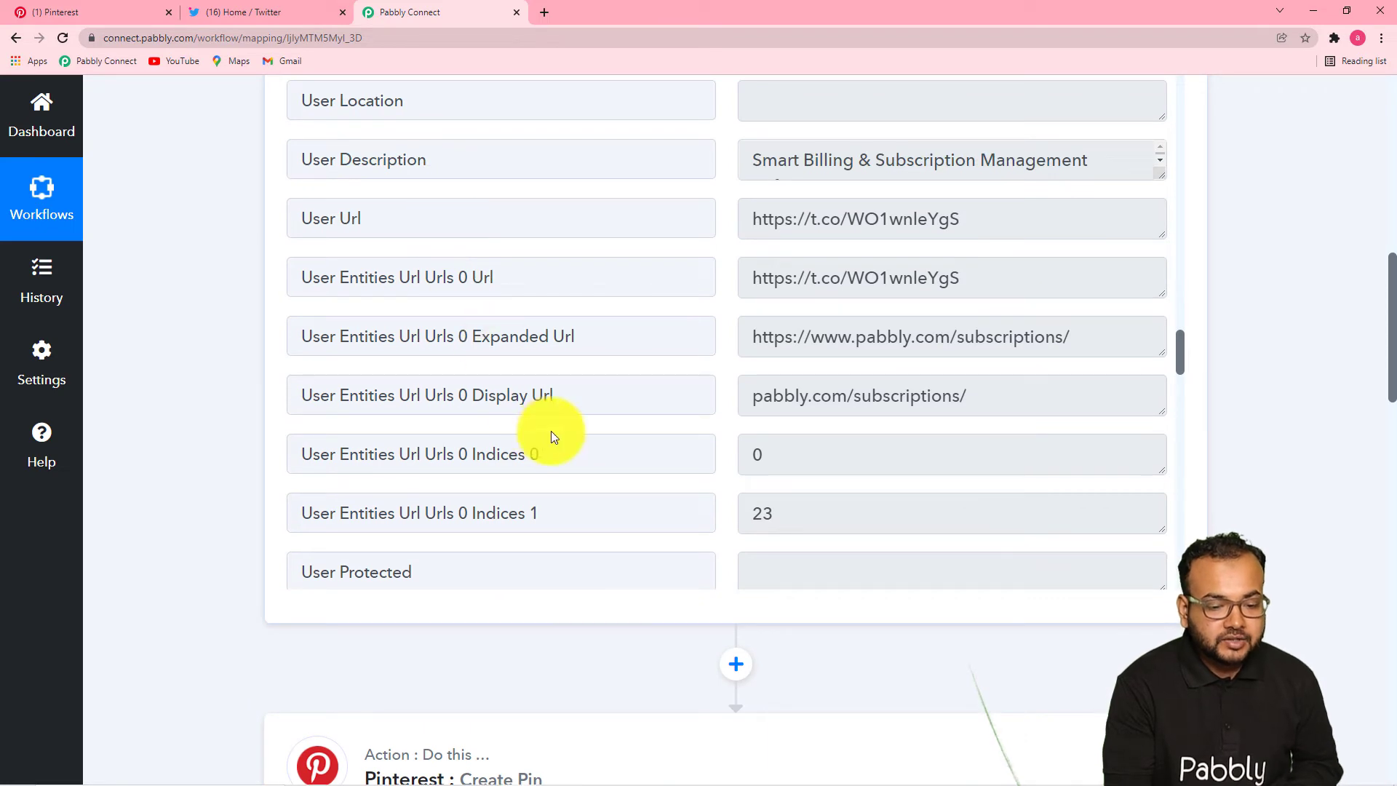
scroll(420, 370, up, 1)
scroll(421, 369, up, 4)
scroll(420, 373, up, 9)
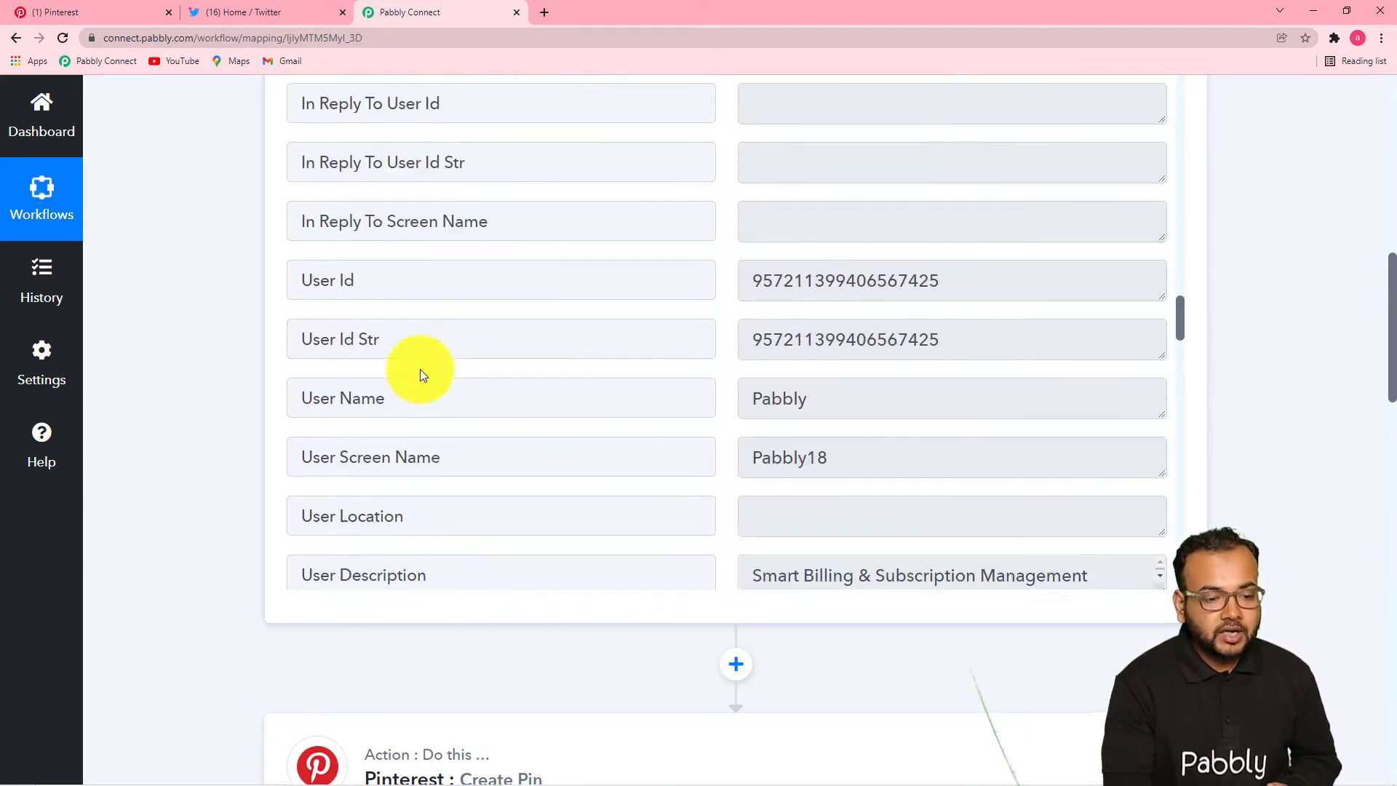
scroll(421, 369, up, 14)
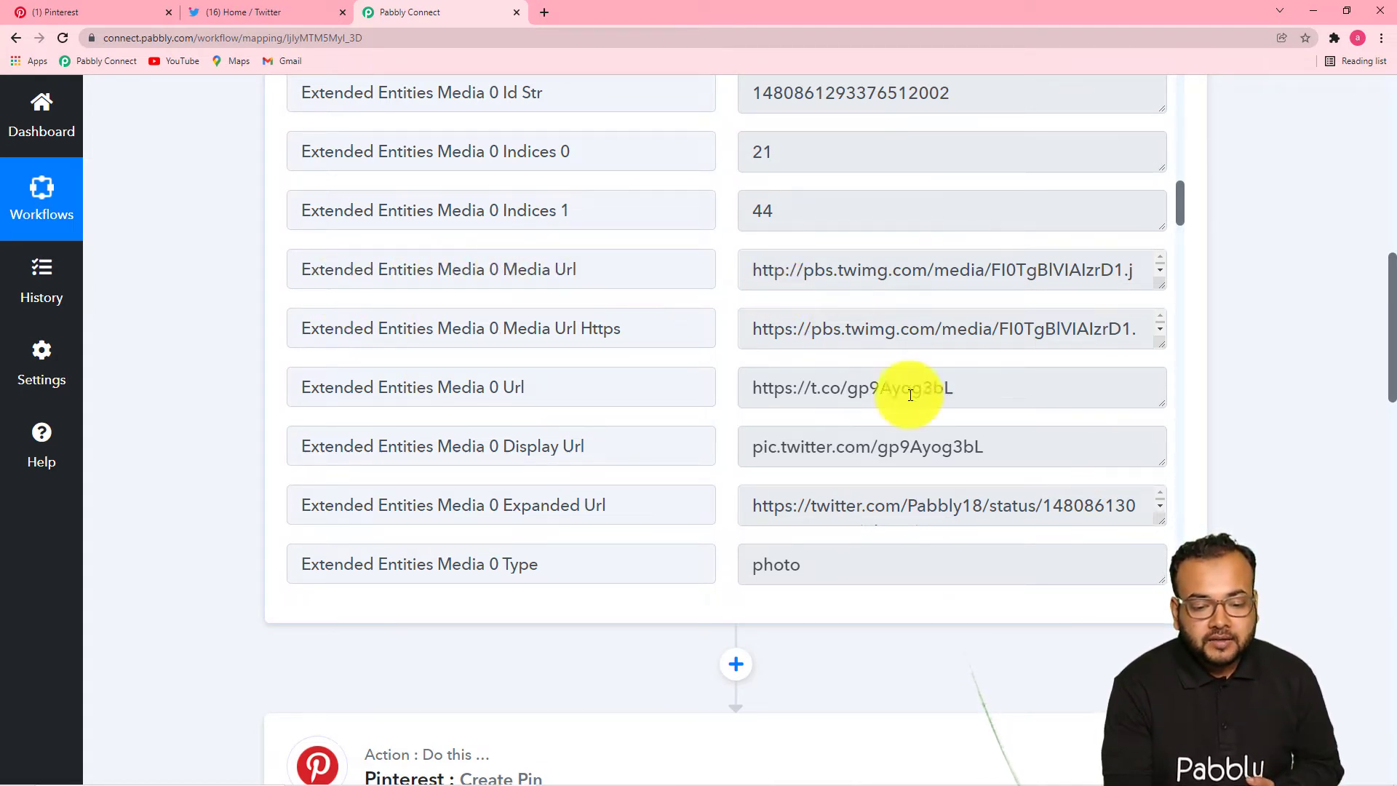
drag(1160, 286, 1162, 355)
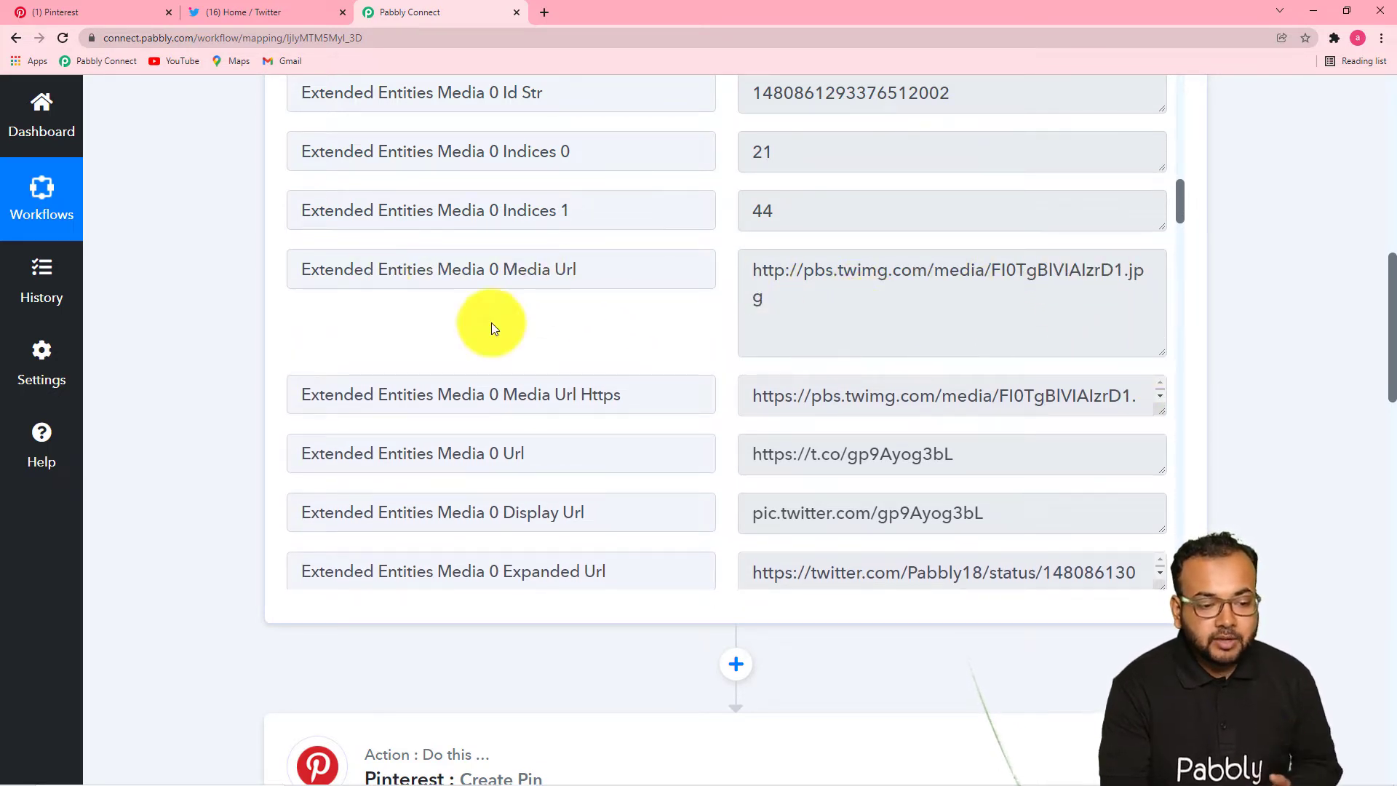
double_click(959, 284)
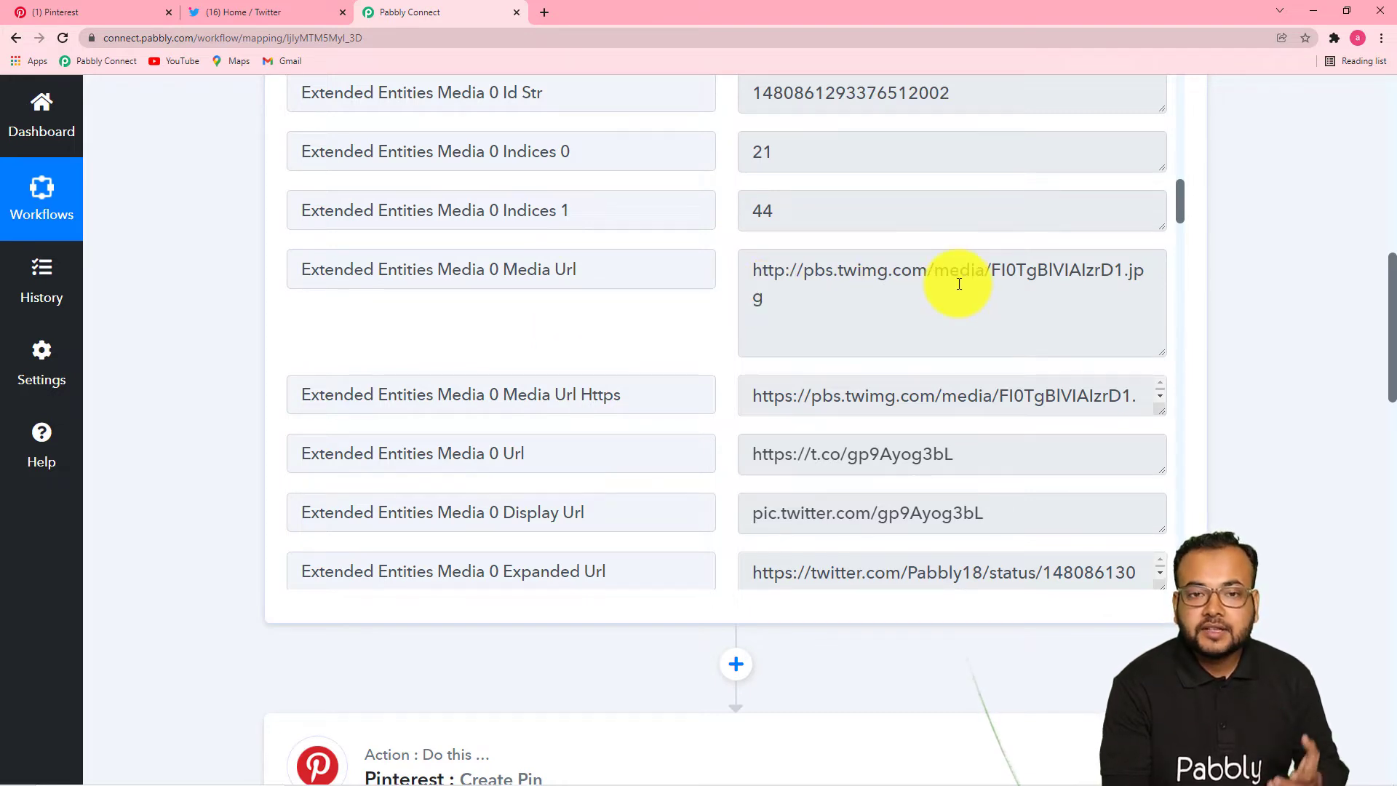
Map the pin's Image URL to Entities Media 0 Media Url from the Twitter New Tweet data
scroll(535, 312, down, 1)
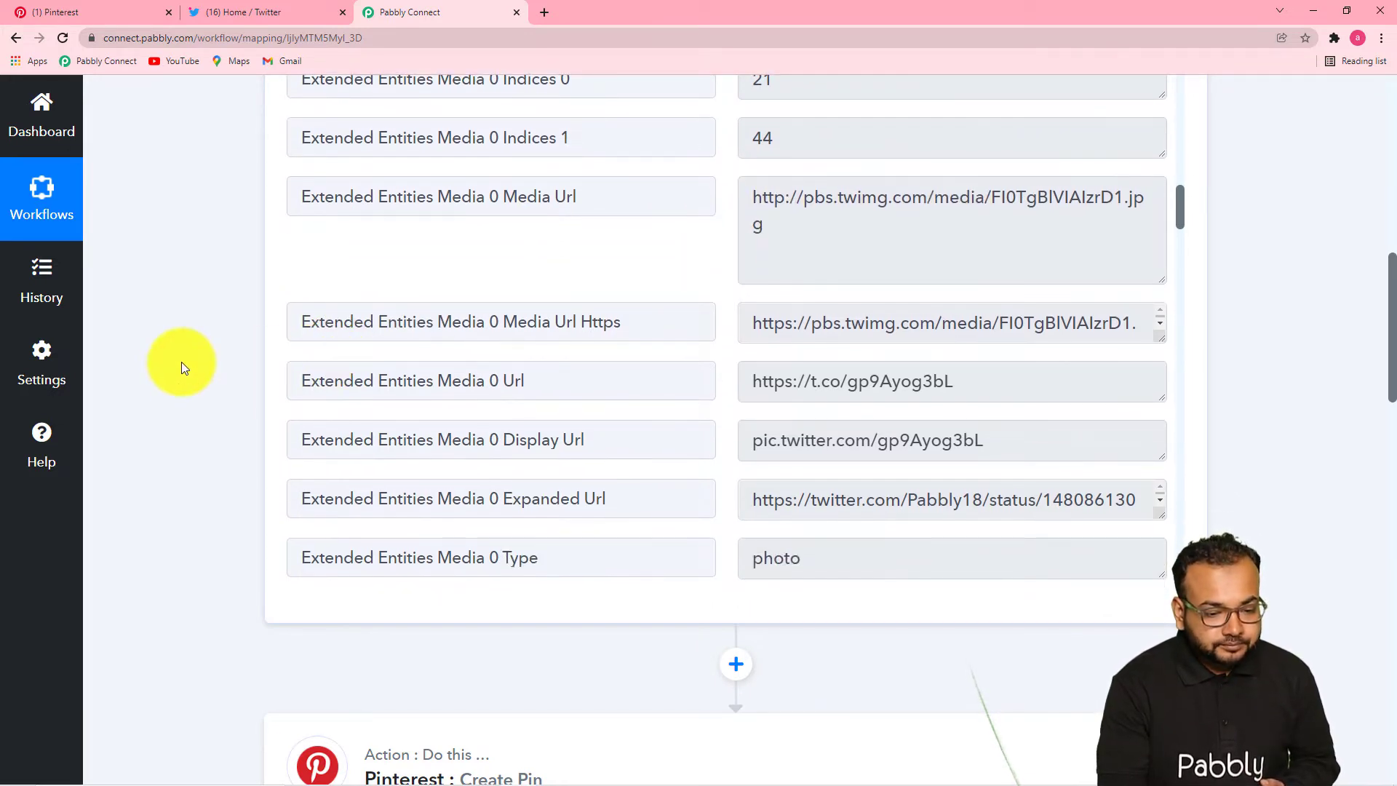
scroll(175, 363, down, 7)
scroll(174, 364, down, 9)
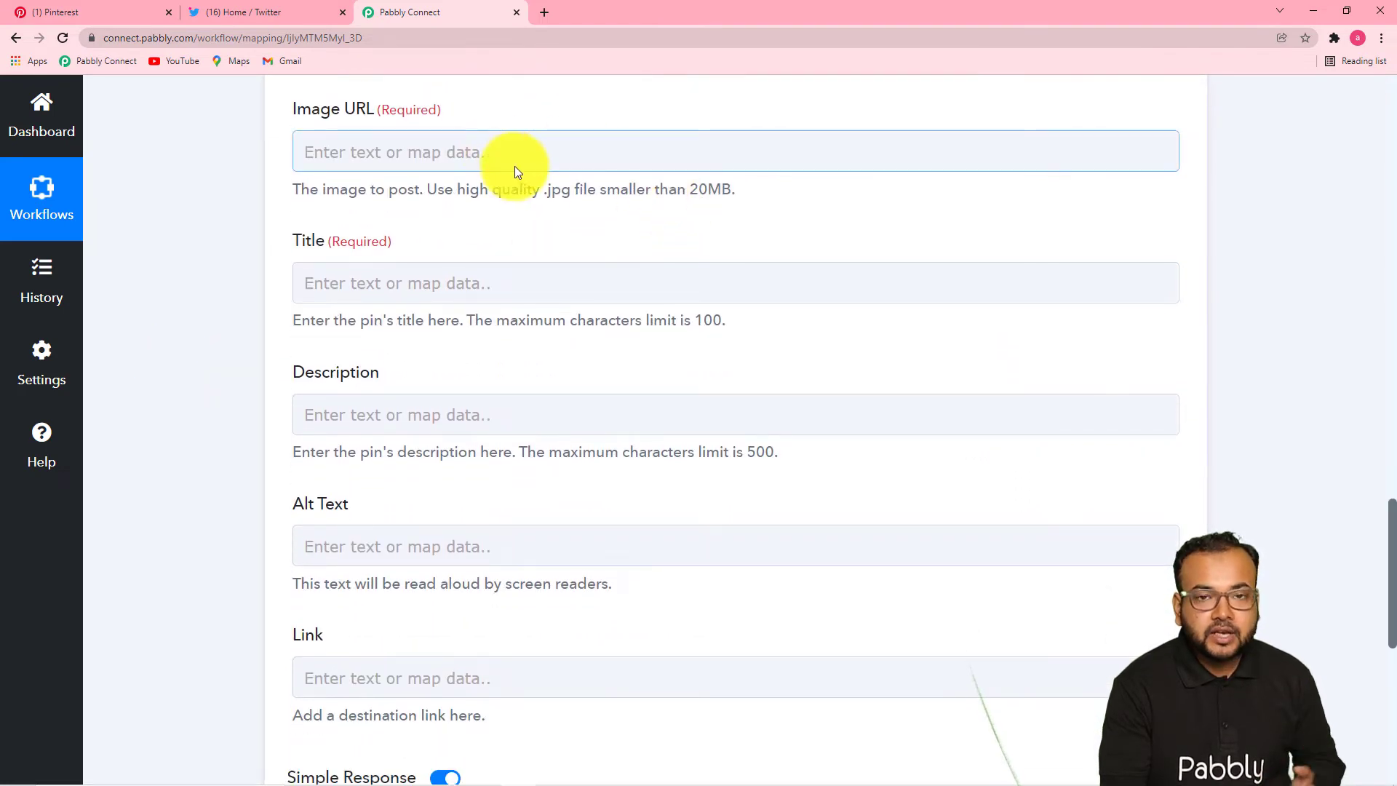
click(544, 155)
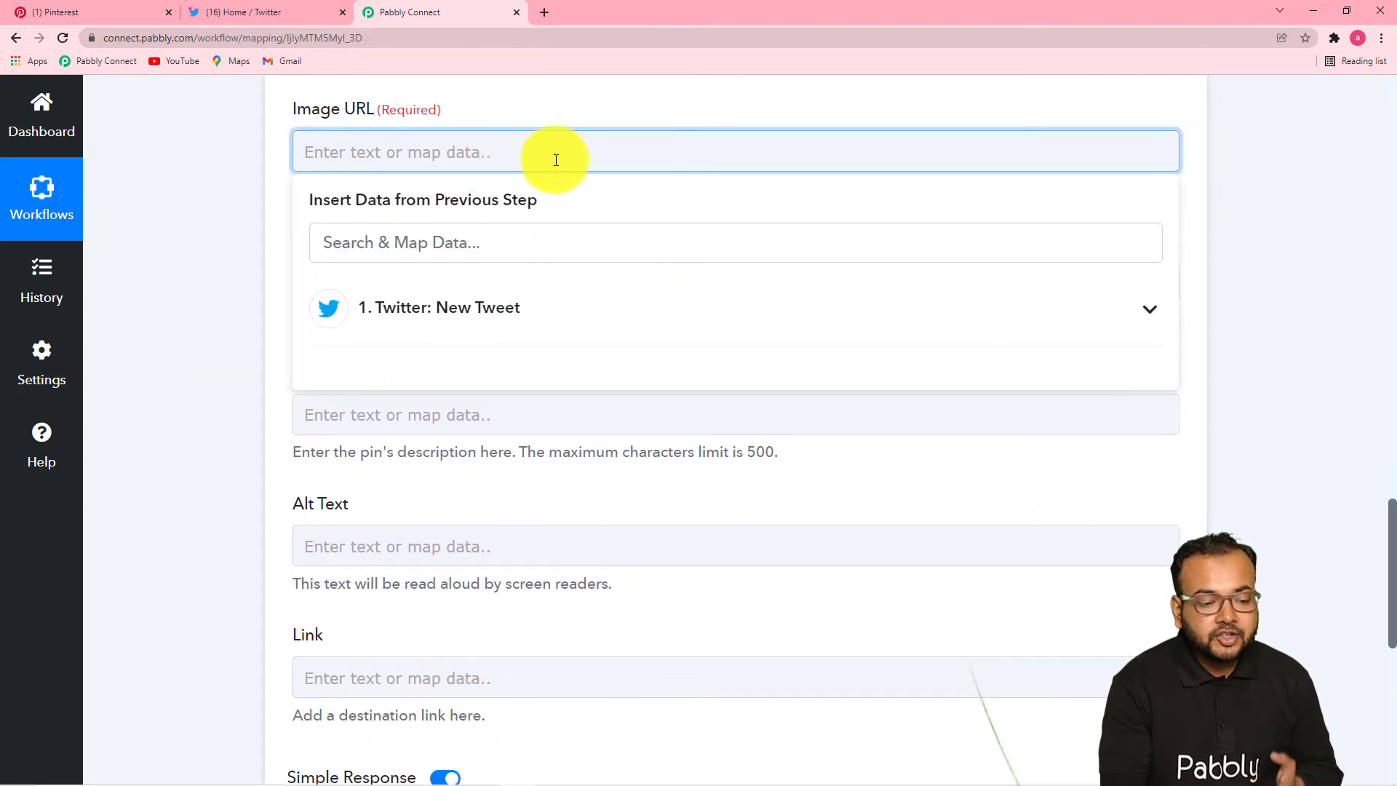
click(513, 324)
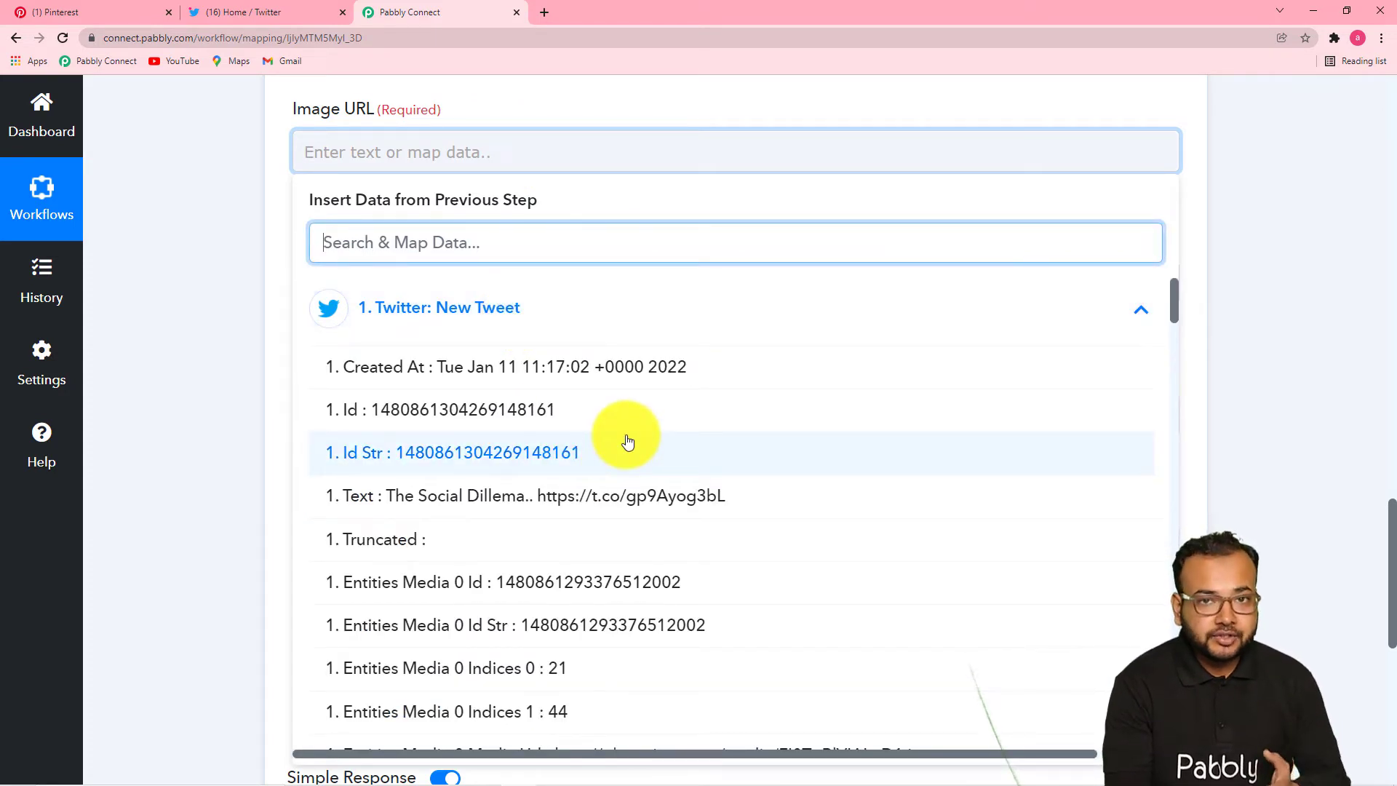
scroll(628, 442, down, 2)
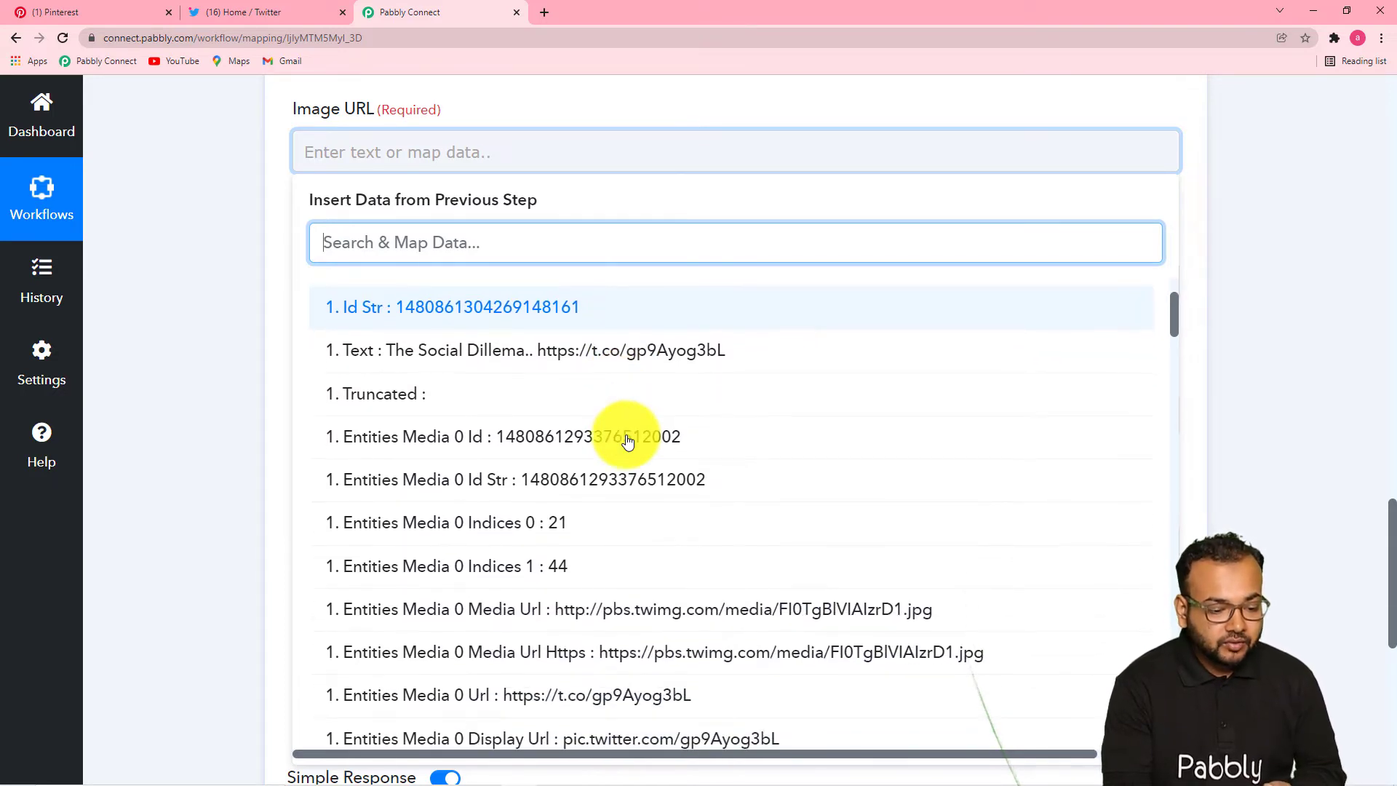
scroll(628, 442, down, 1)
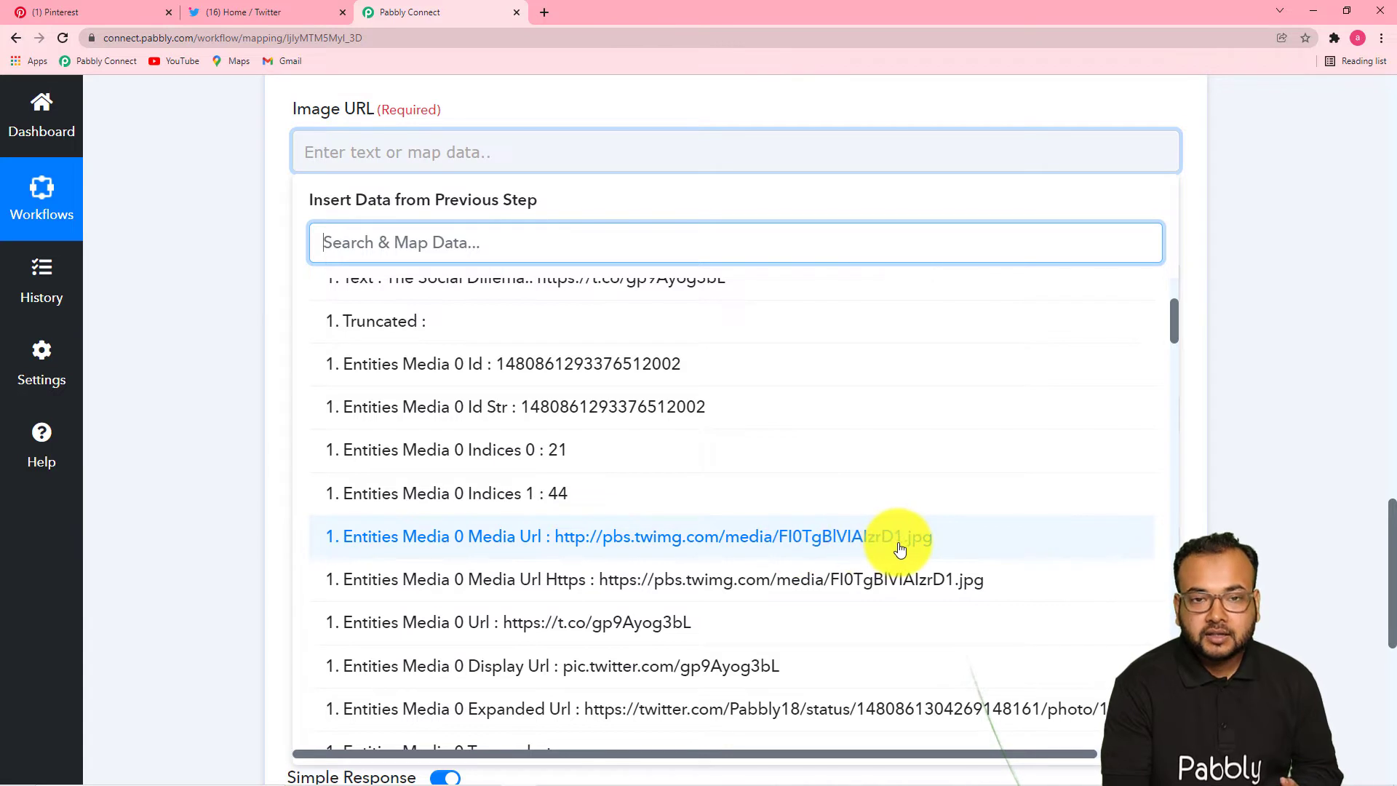
click(671, 549)
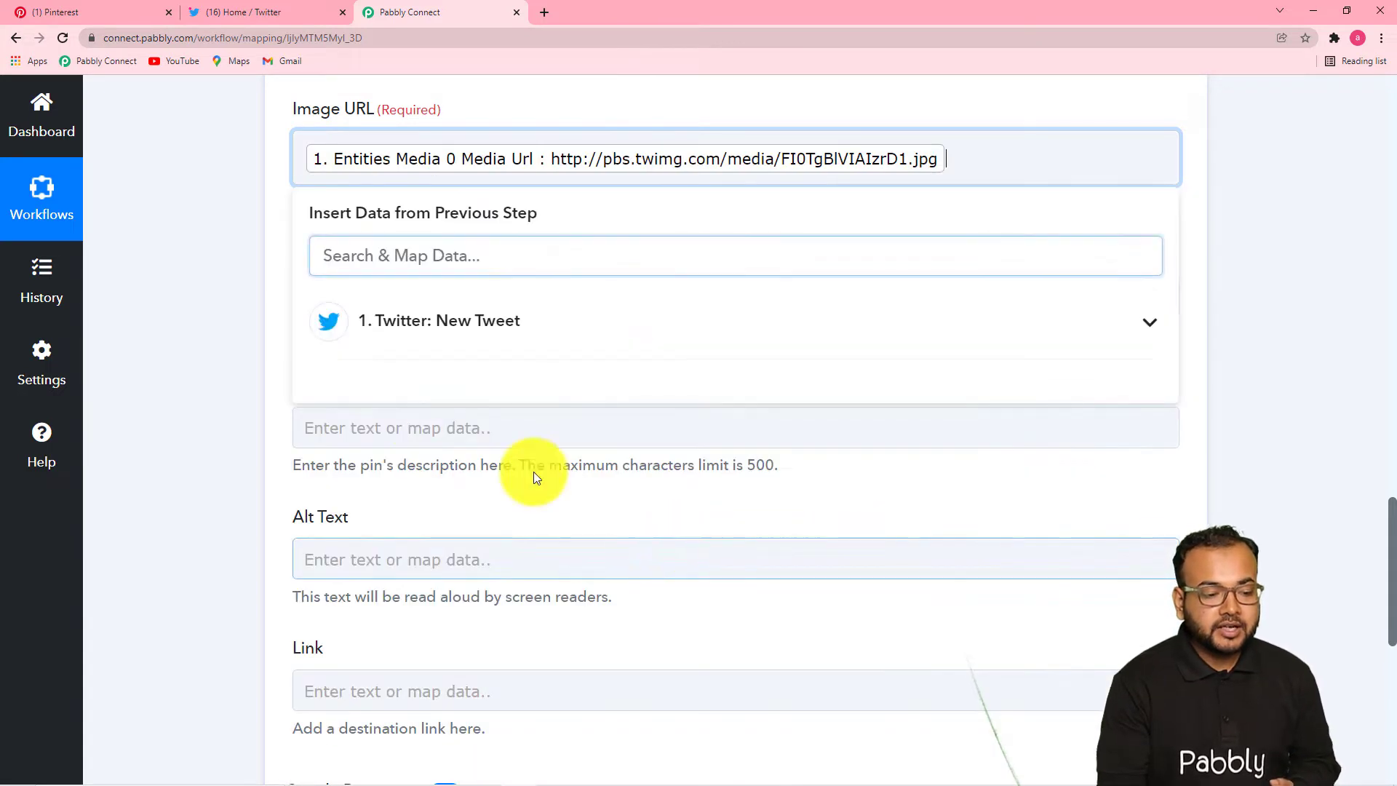
click(229, 350)
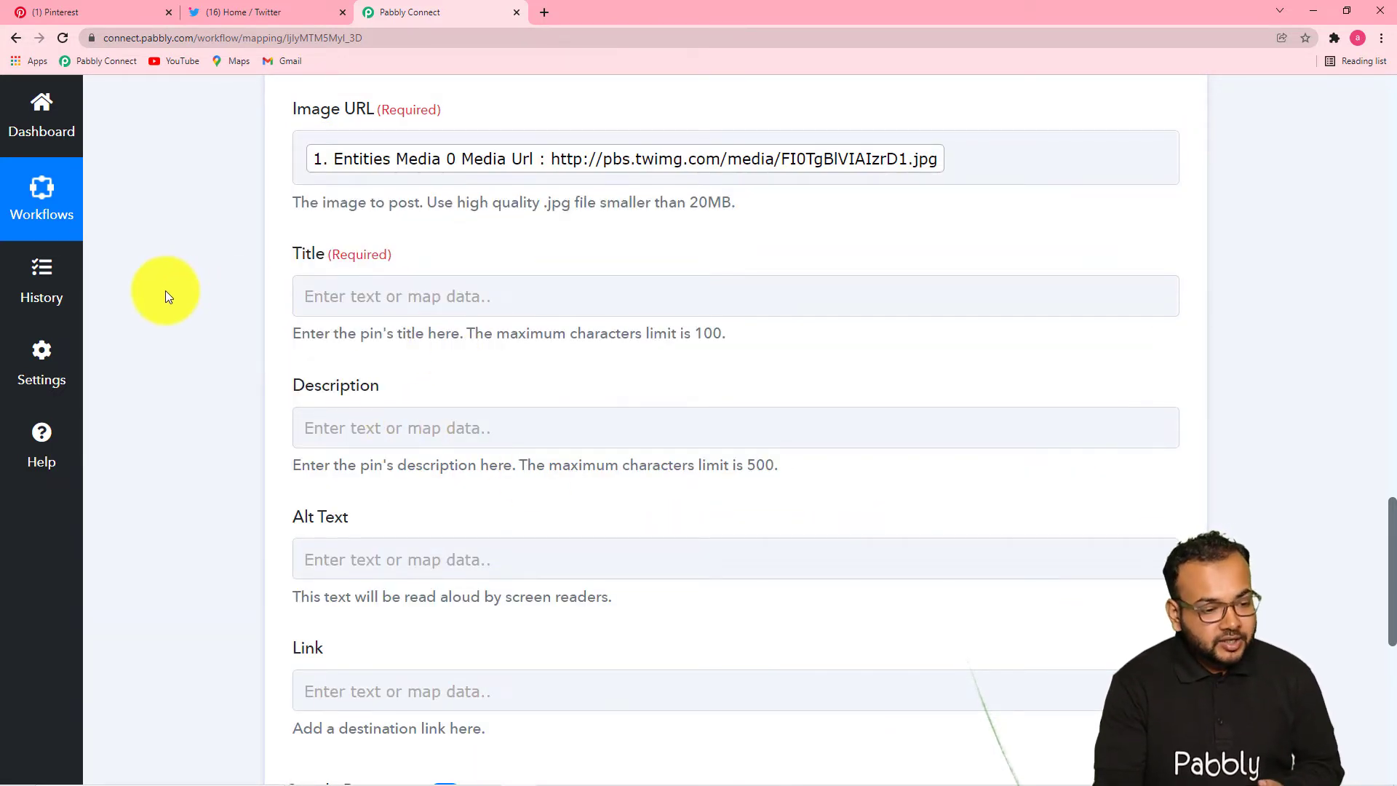
Compare the tweet Text available for the pin's Title with the Pabbly post on Twitter, then close the Title mapping list in Pabbly Connect
scroll(167, 292, down, 1)
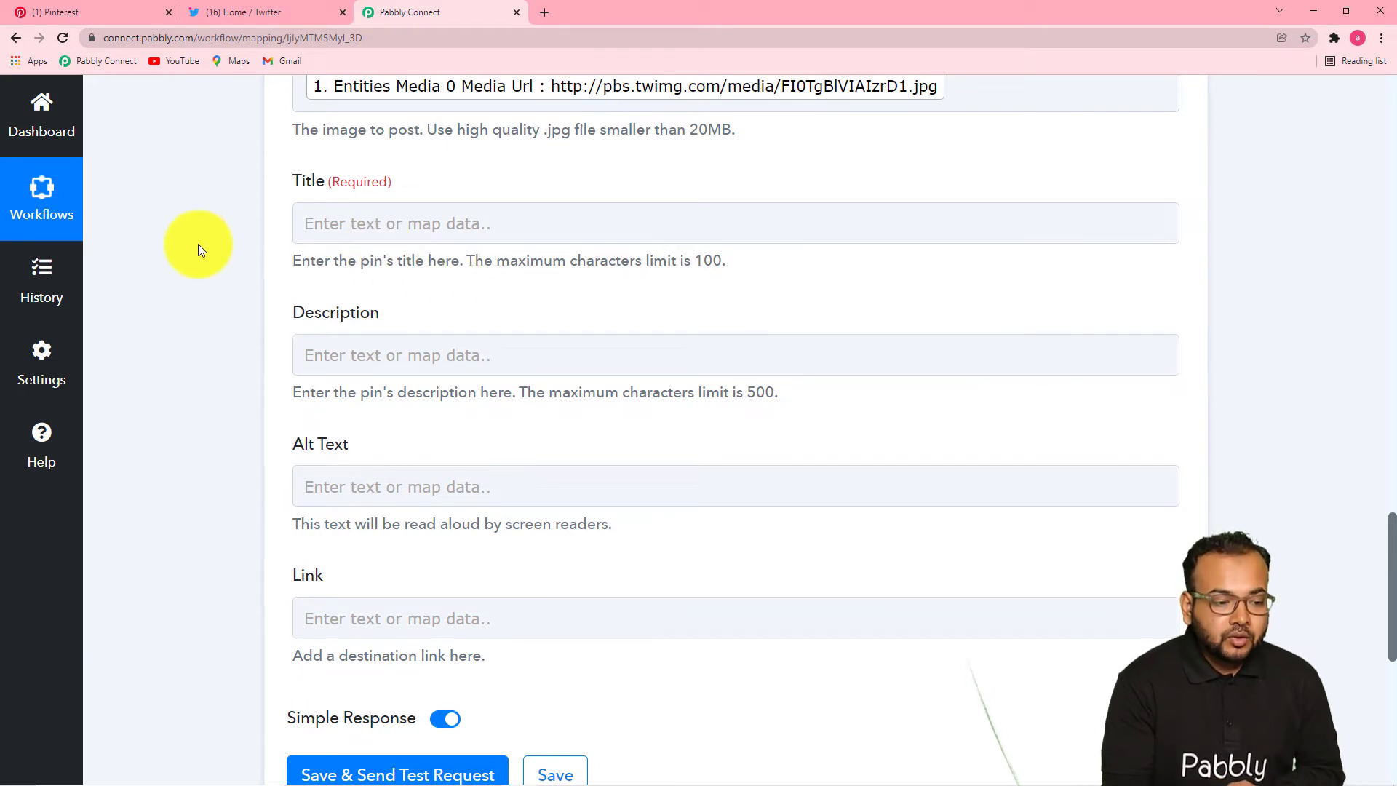
click(415, 227)
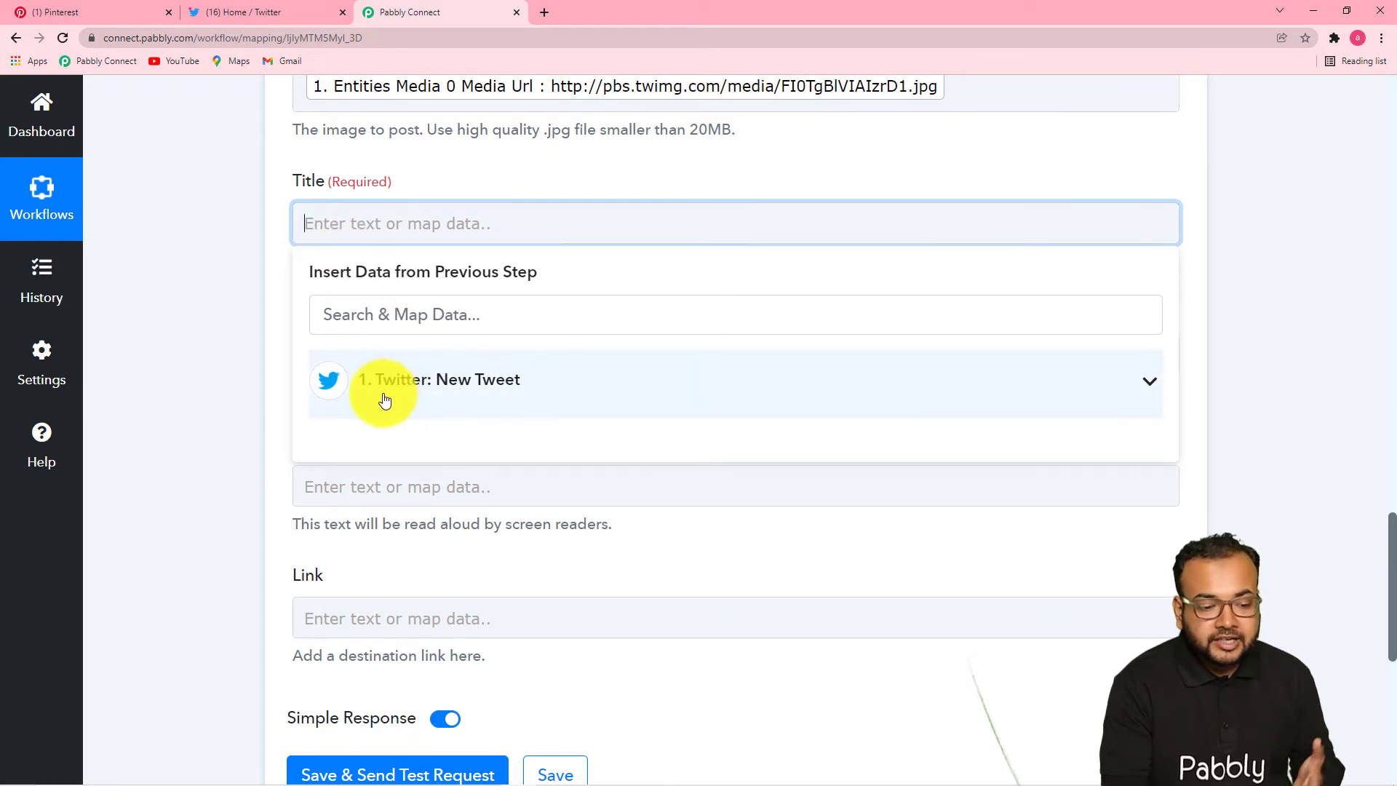
click(532, 399)
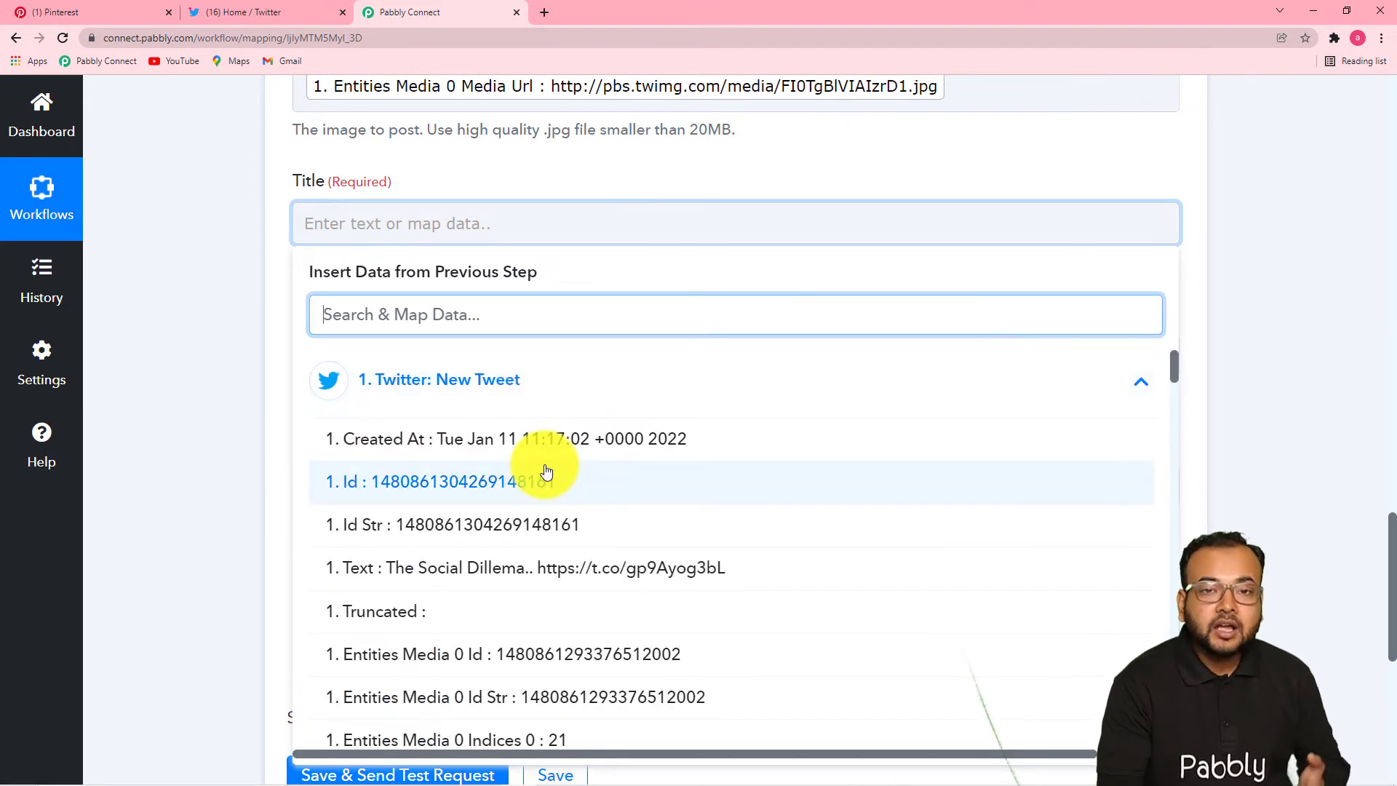
click(225, 10)
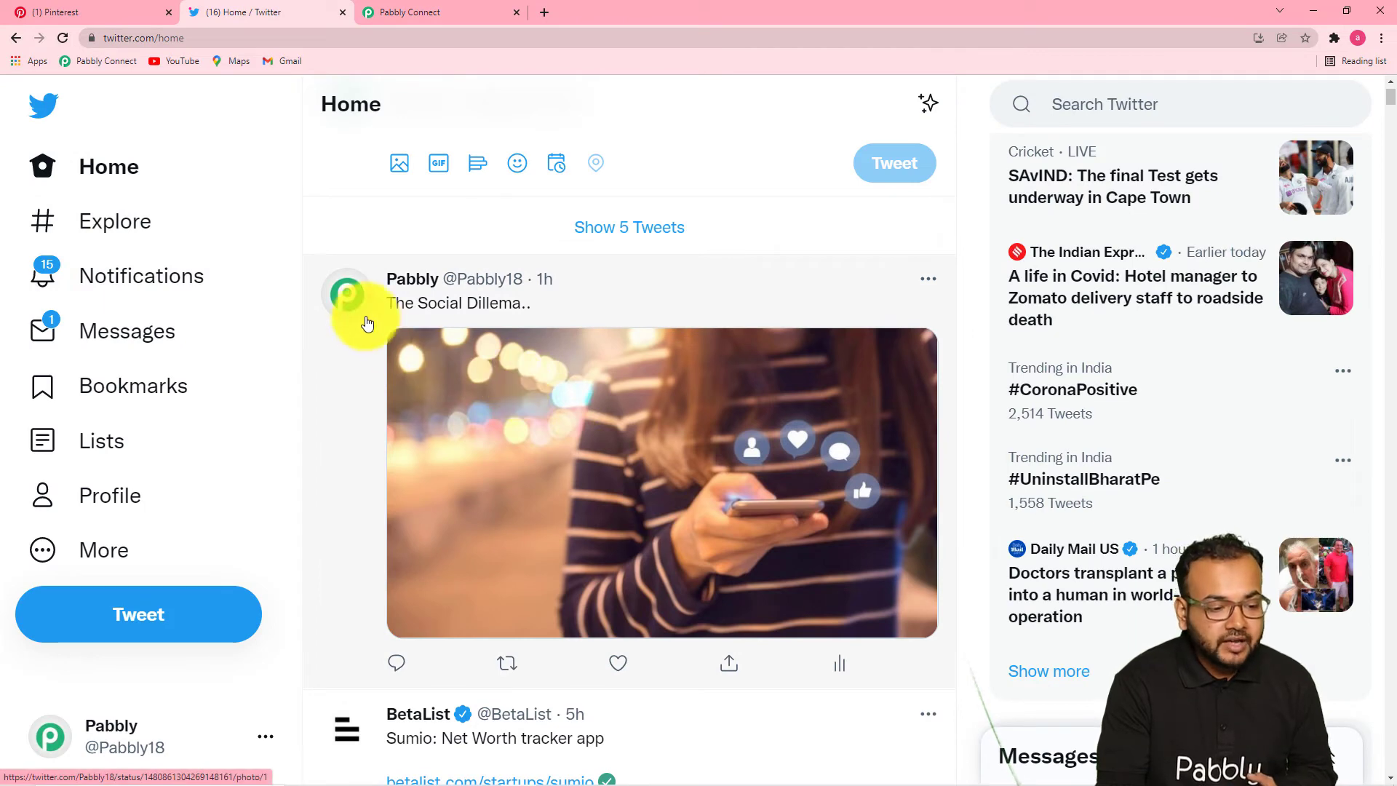
click(394, 16)
scroll(259, 308, down, 3)
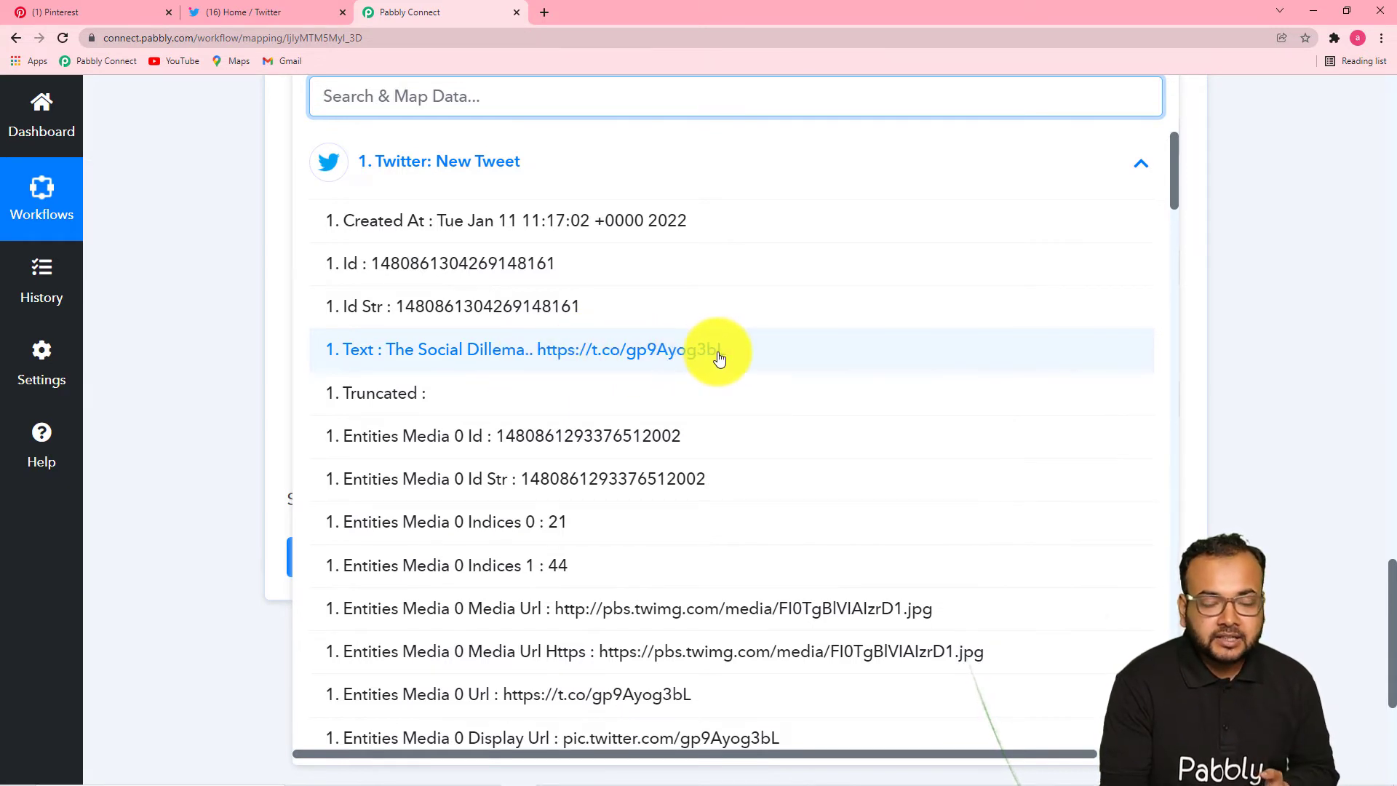
click(227, 335)
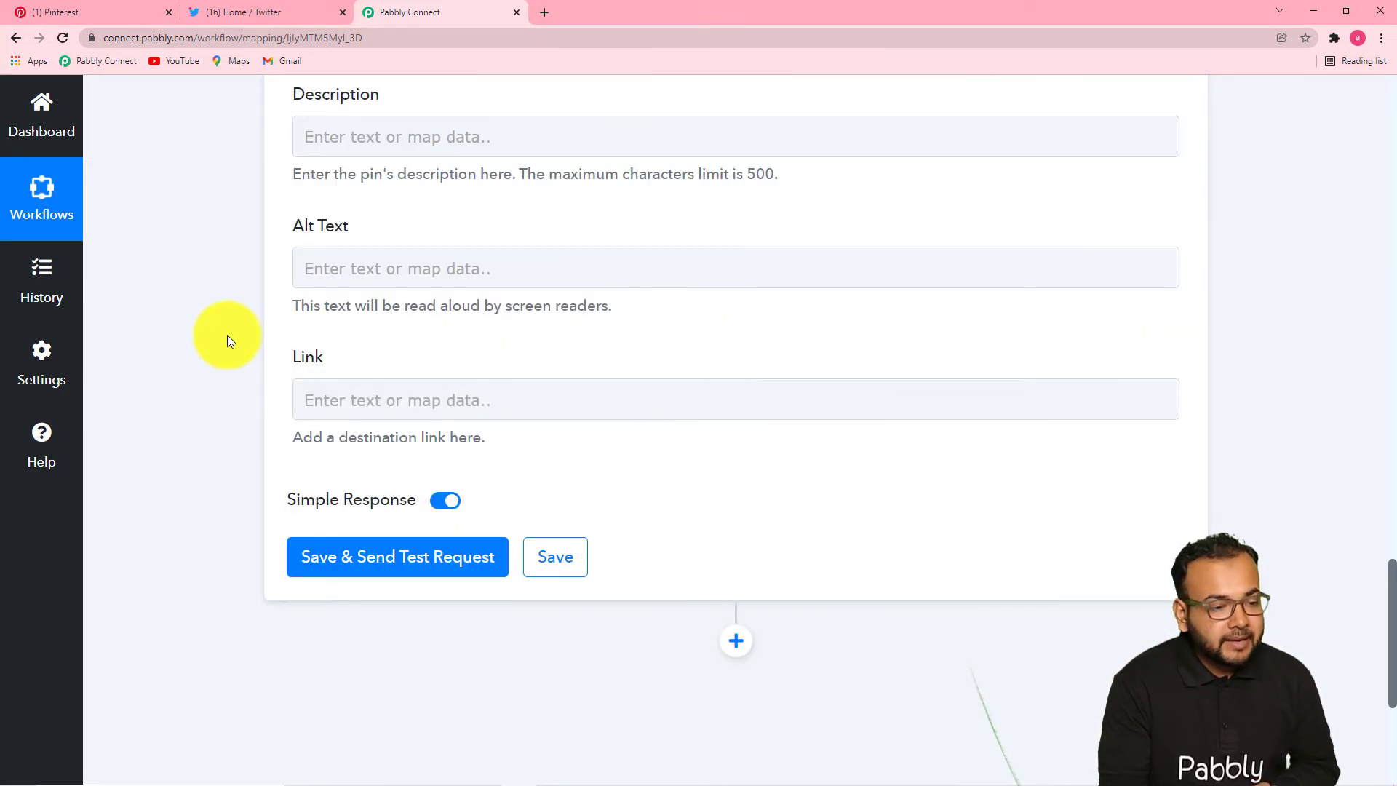
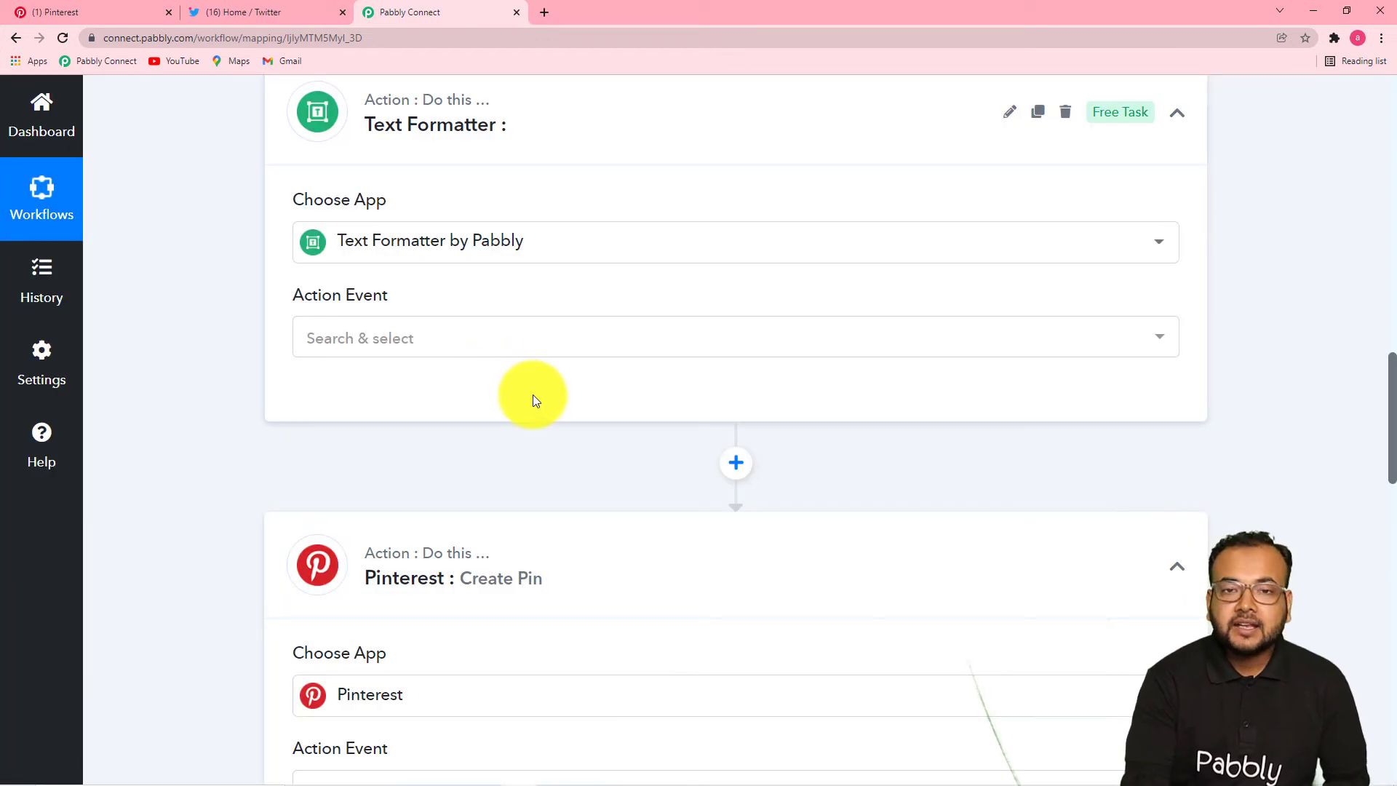
Set the Text Formatter by Pabbly action event to Split Text and connect the action
click(548, 358)
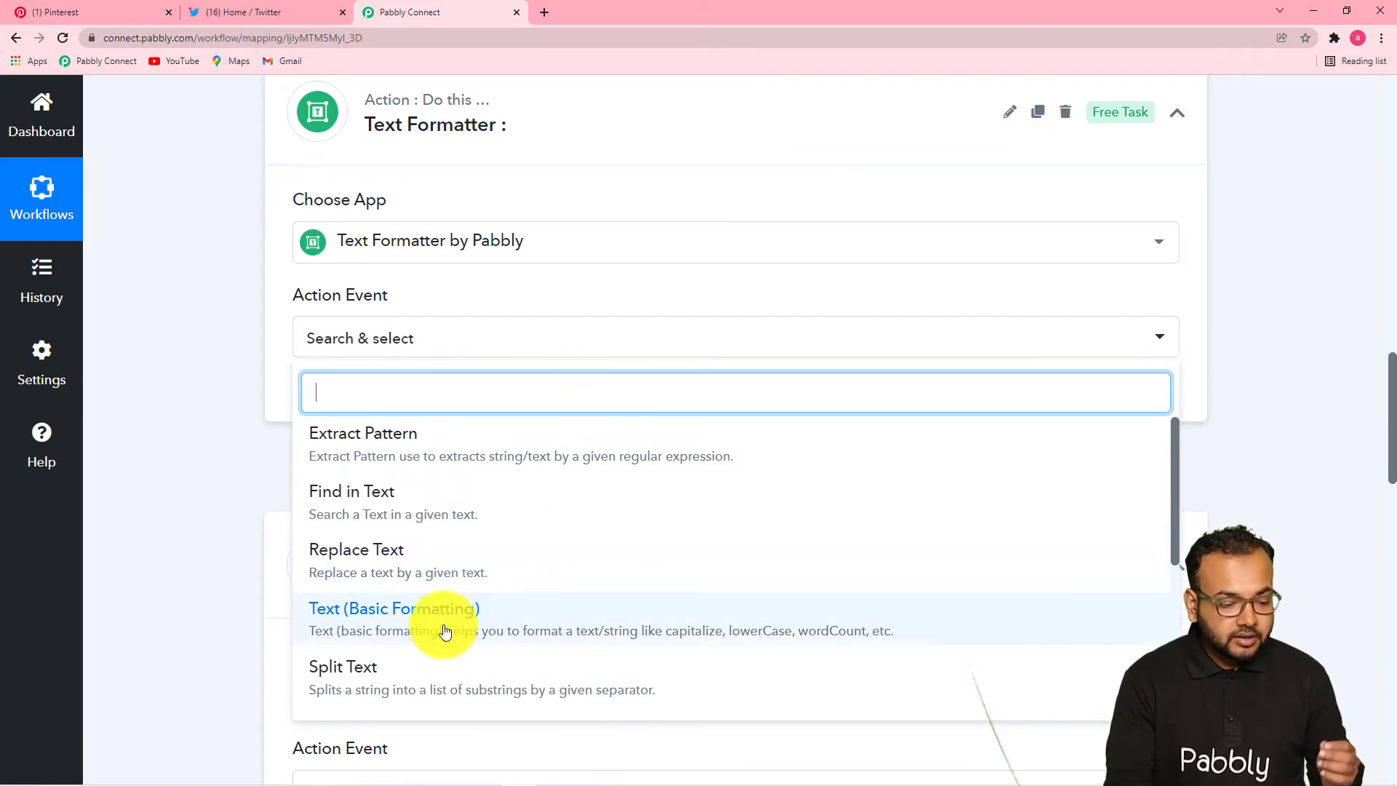
scroll(430, 678, down, 2)
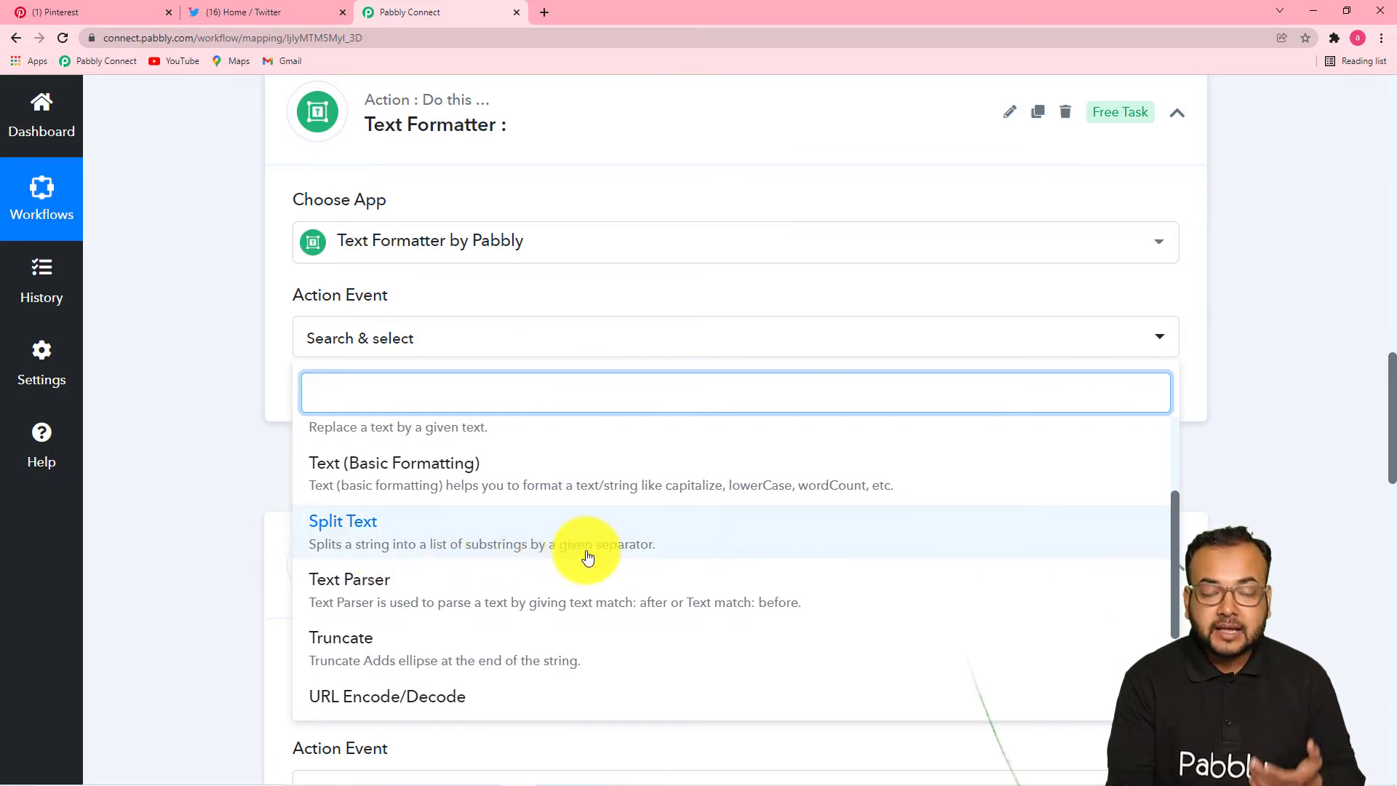
click(484, 539)
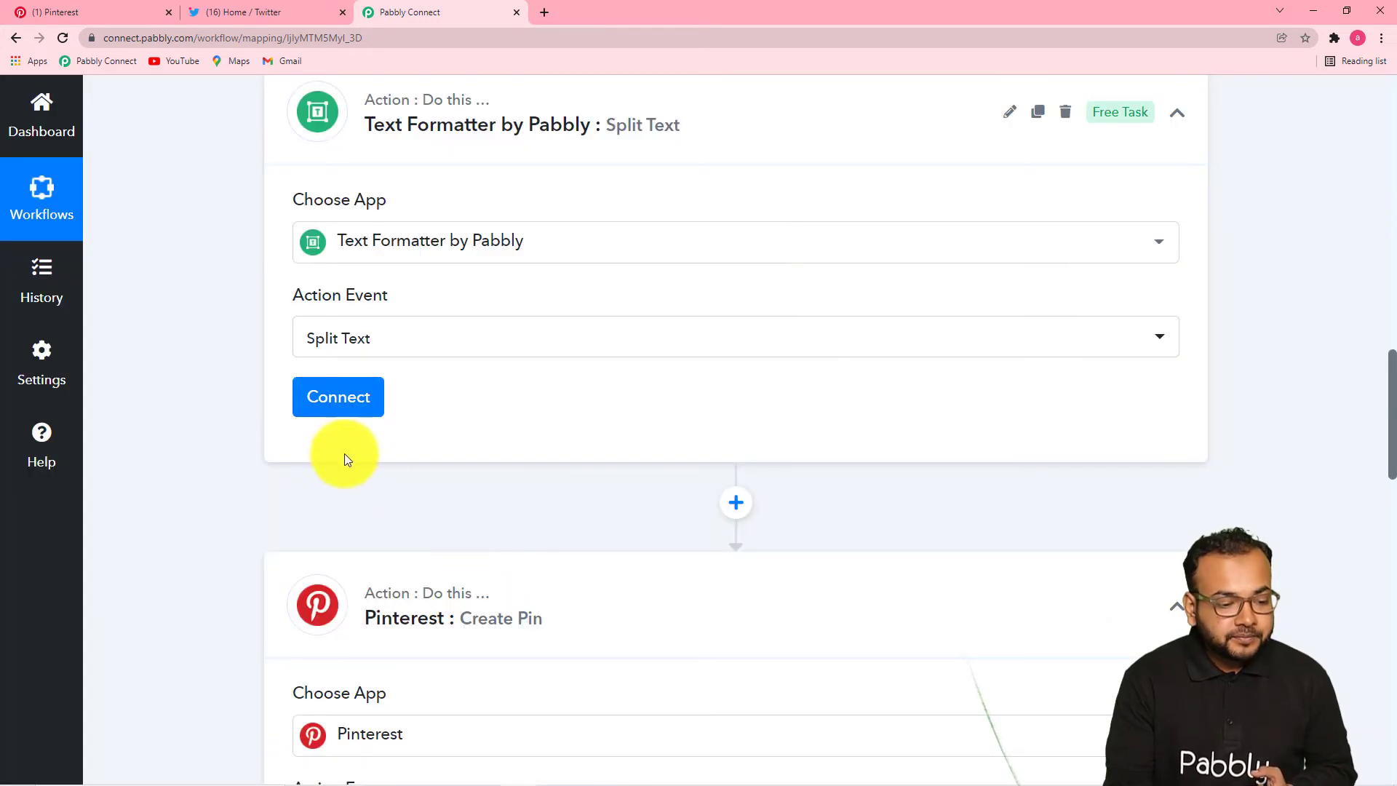
click(342, 398)
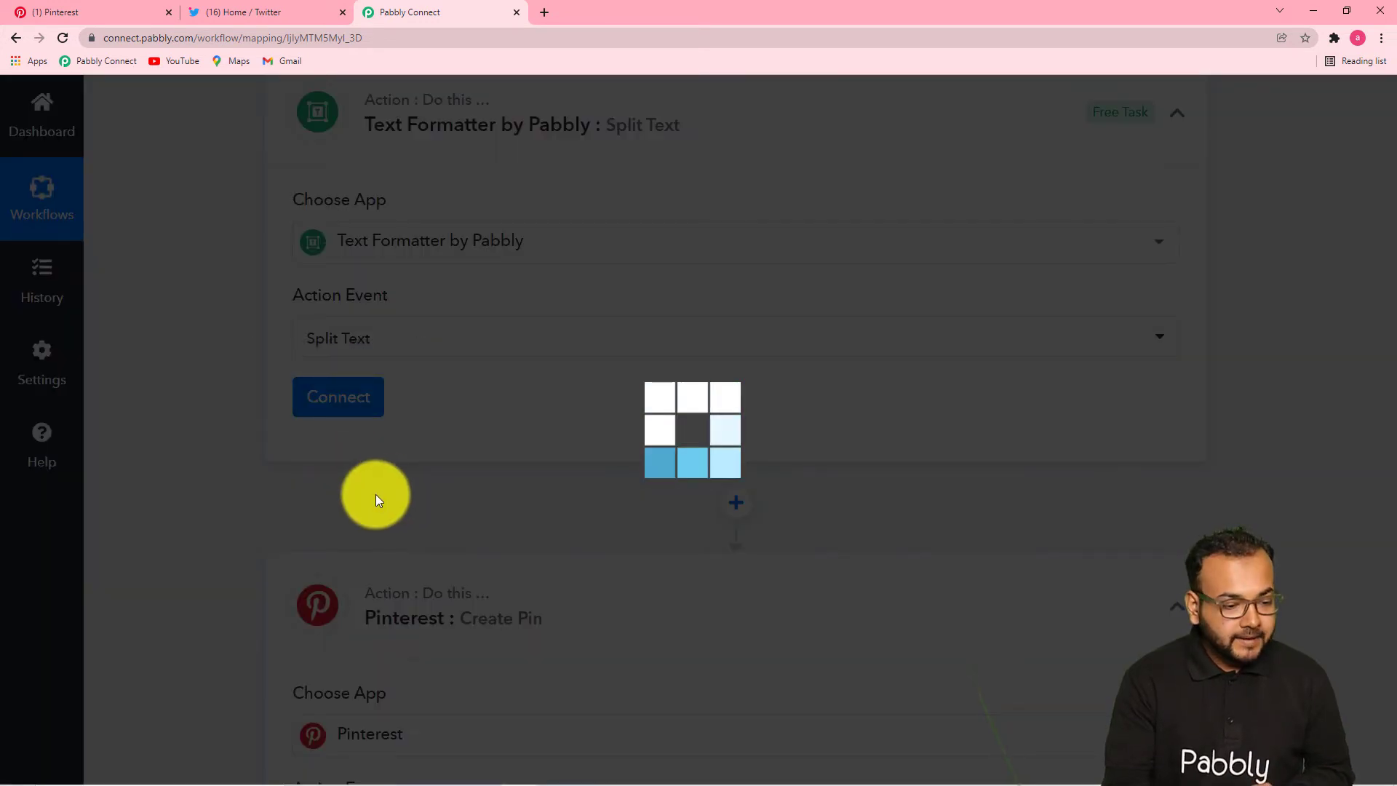
scroll(374, 484, down, 4)
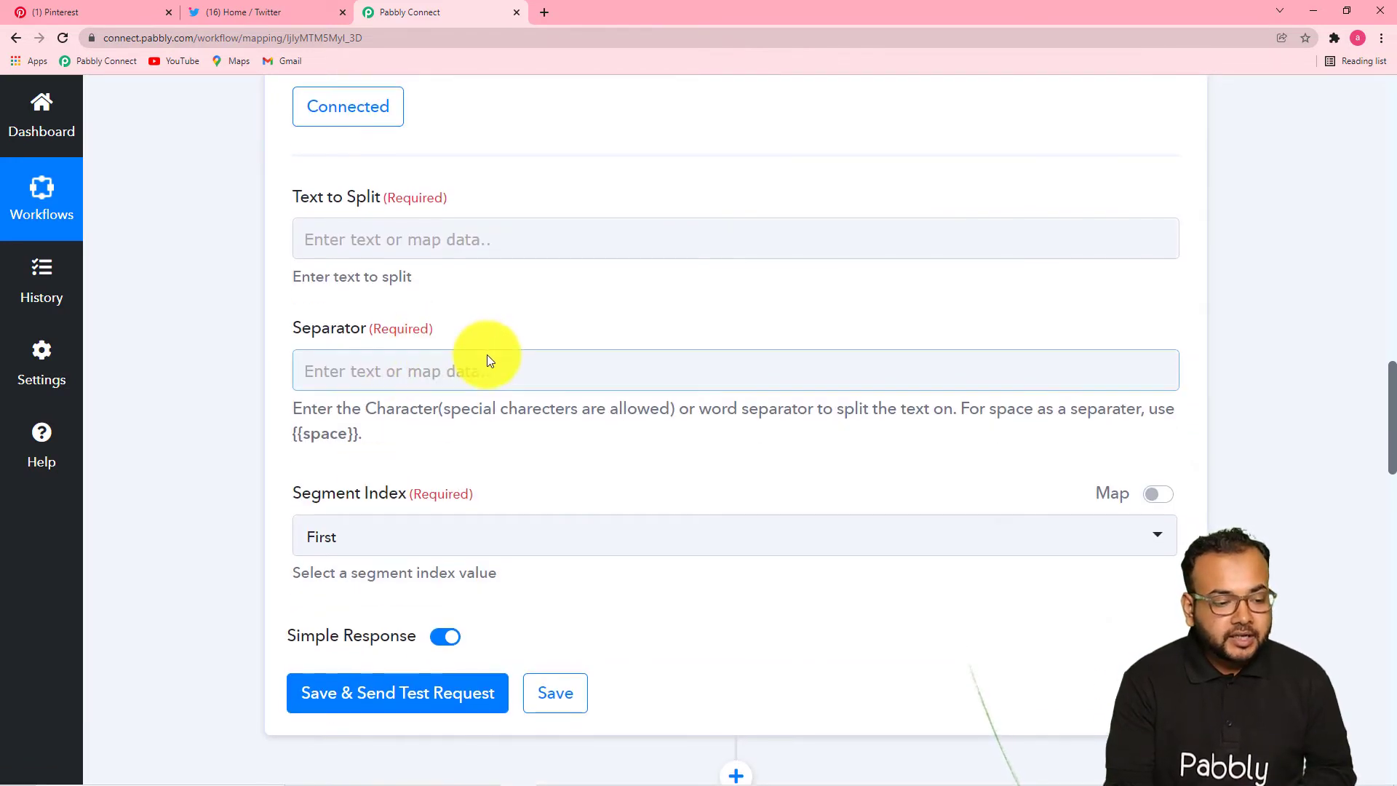
Examine the Text value in the Twitter response to see how the tweet's caption and link are combined
scroll(487, 355, up, 7)
scroll(487, 355, up, 10)
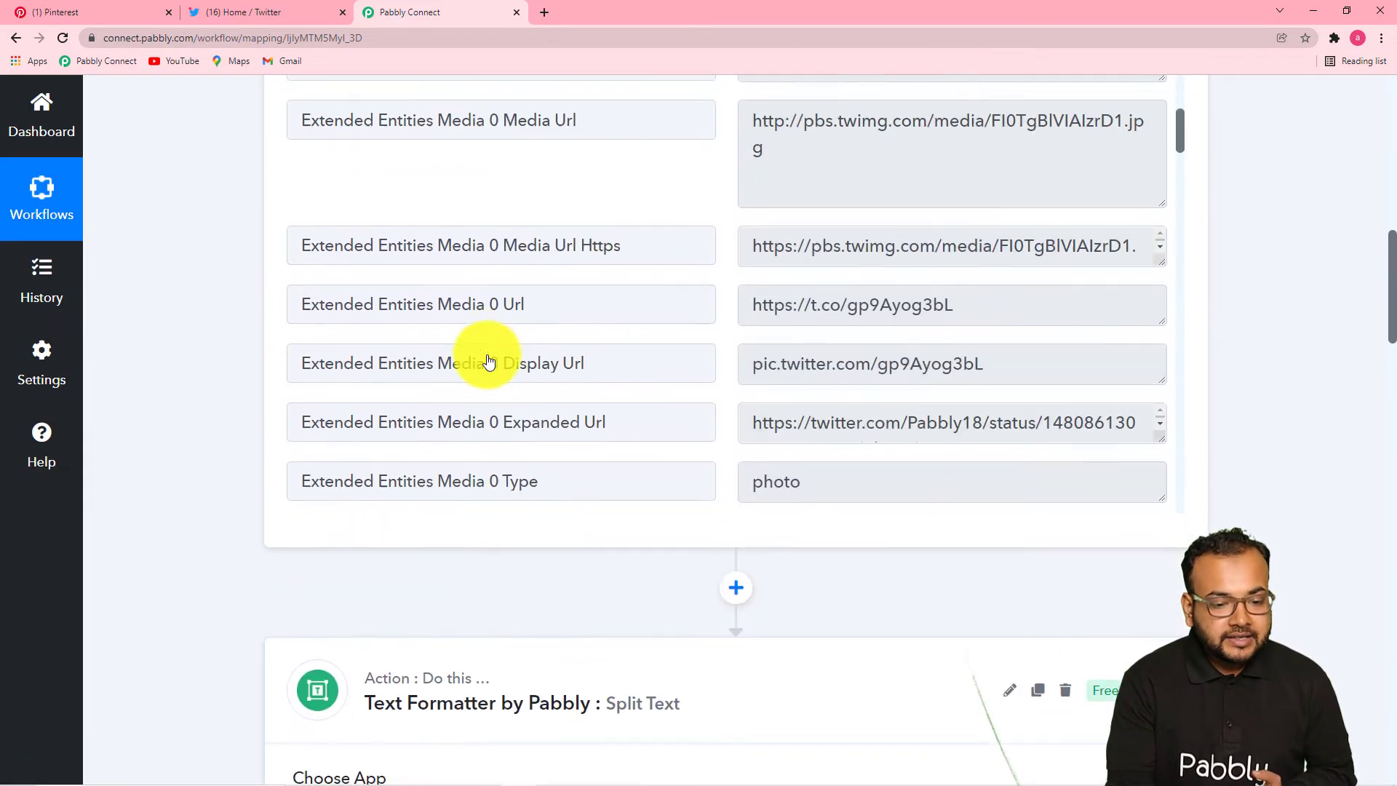
scroll(142, 317, up, 3)
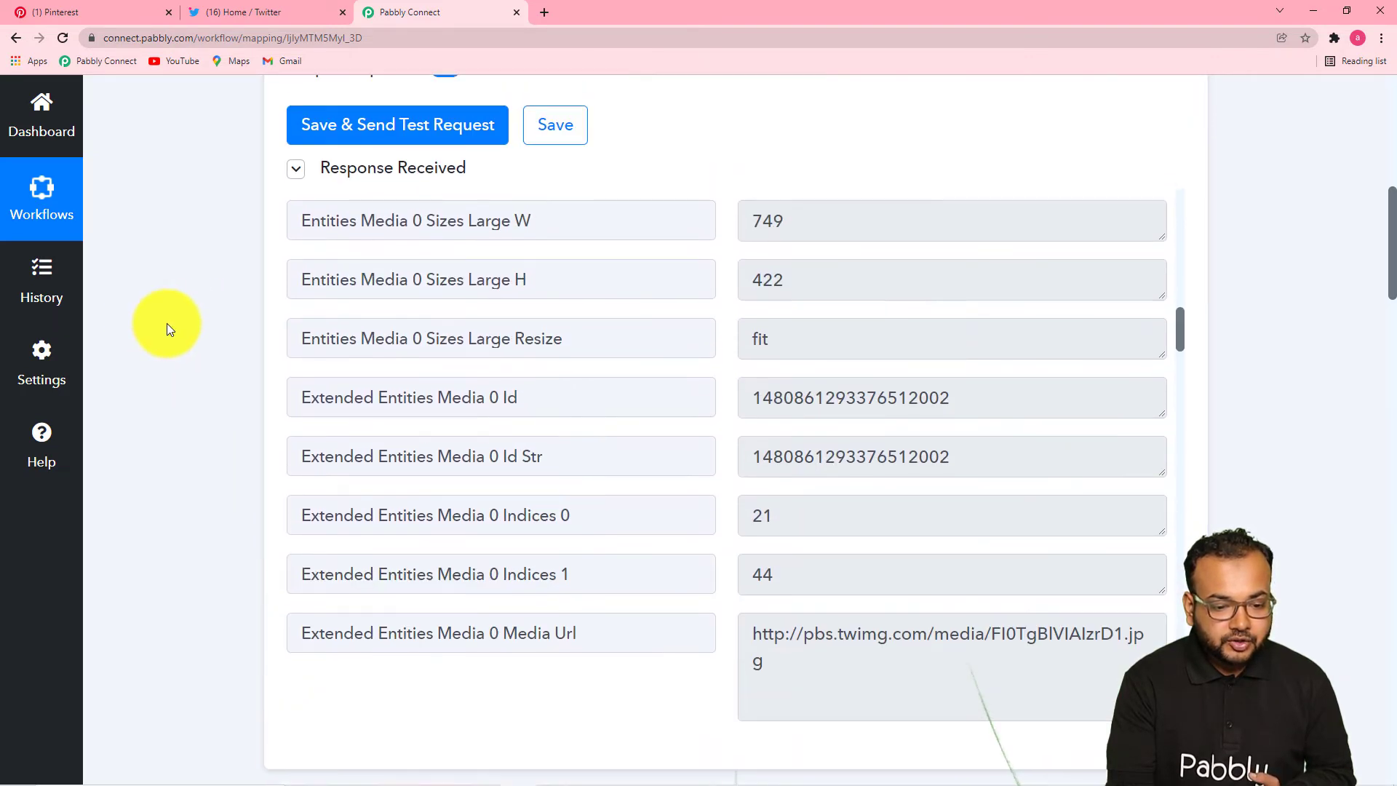
scroll(555, 430, up, 4)
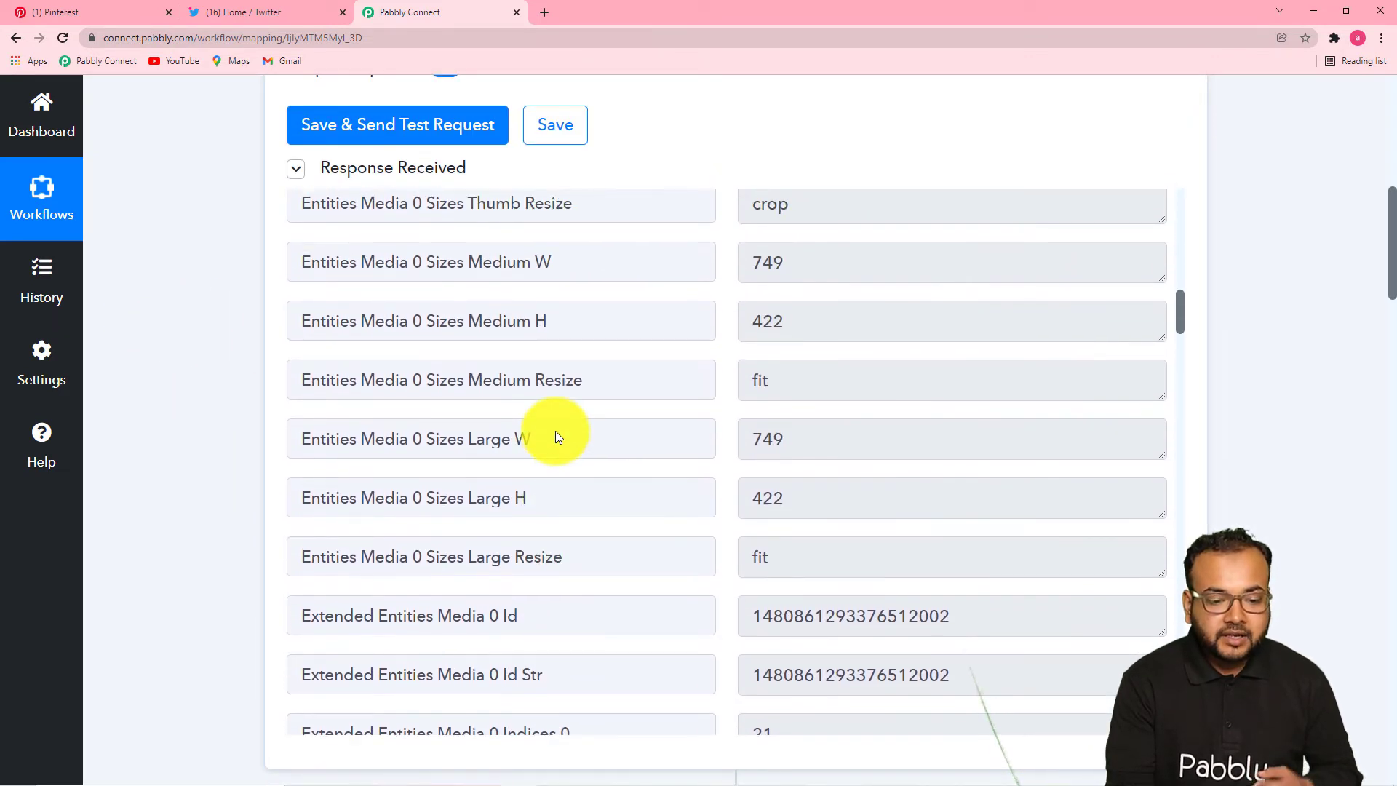
scroll(555, 433, up, 9)
scroll(556, 432, up, 3)
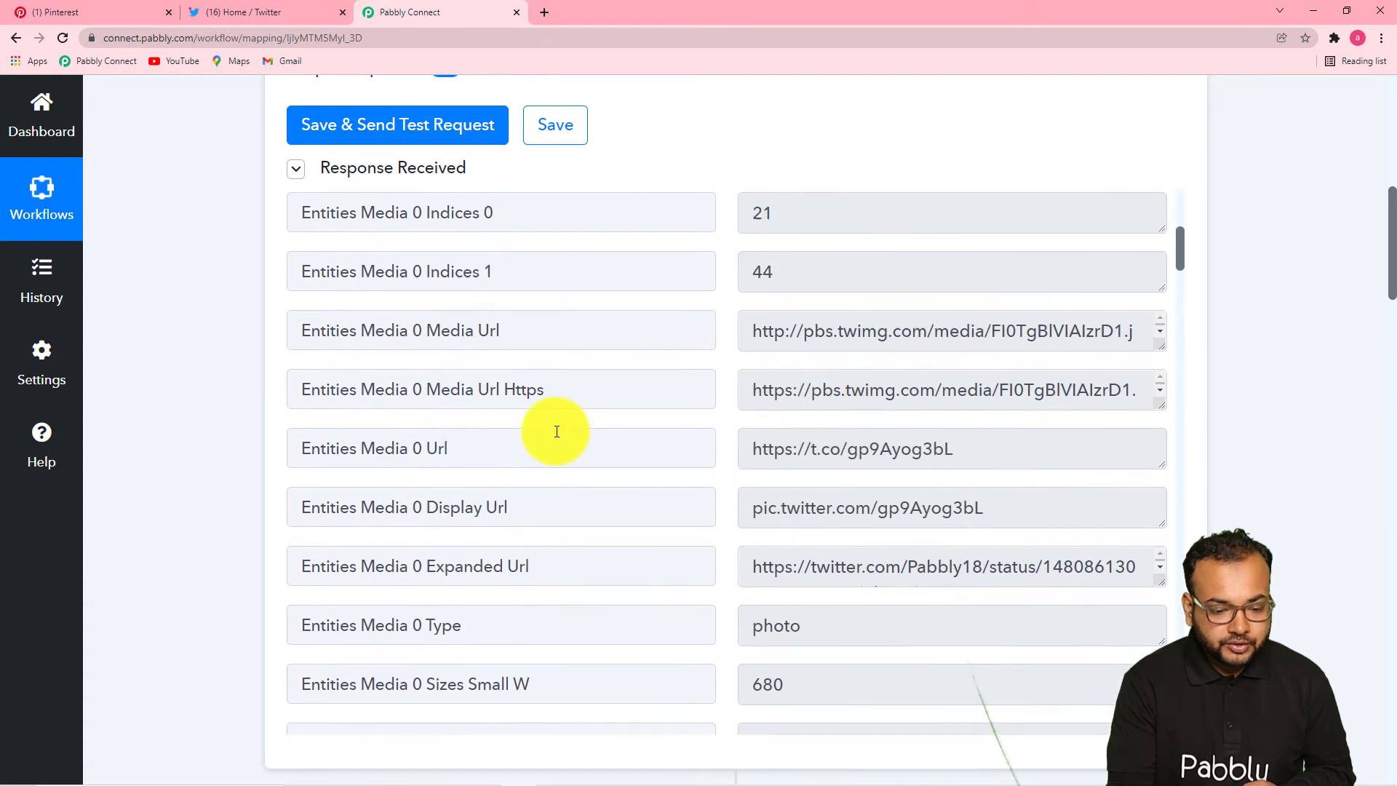
scroll(557, 432, up, 8)
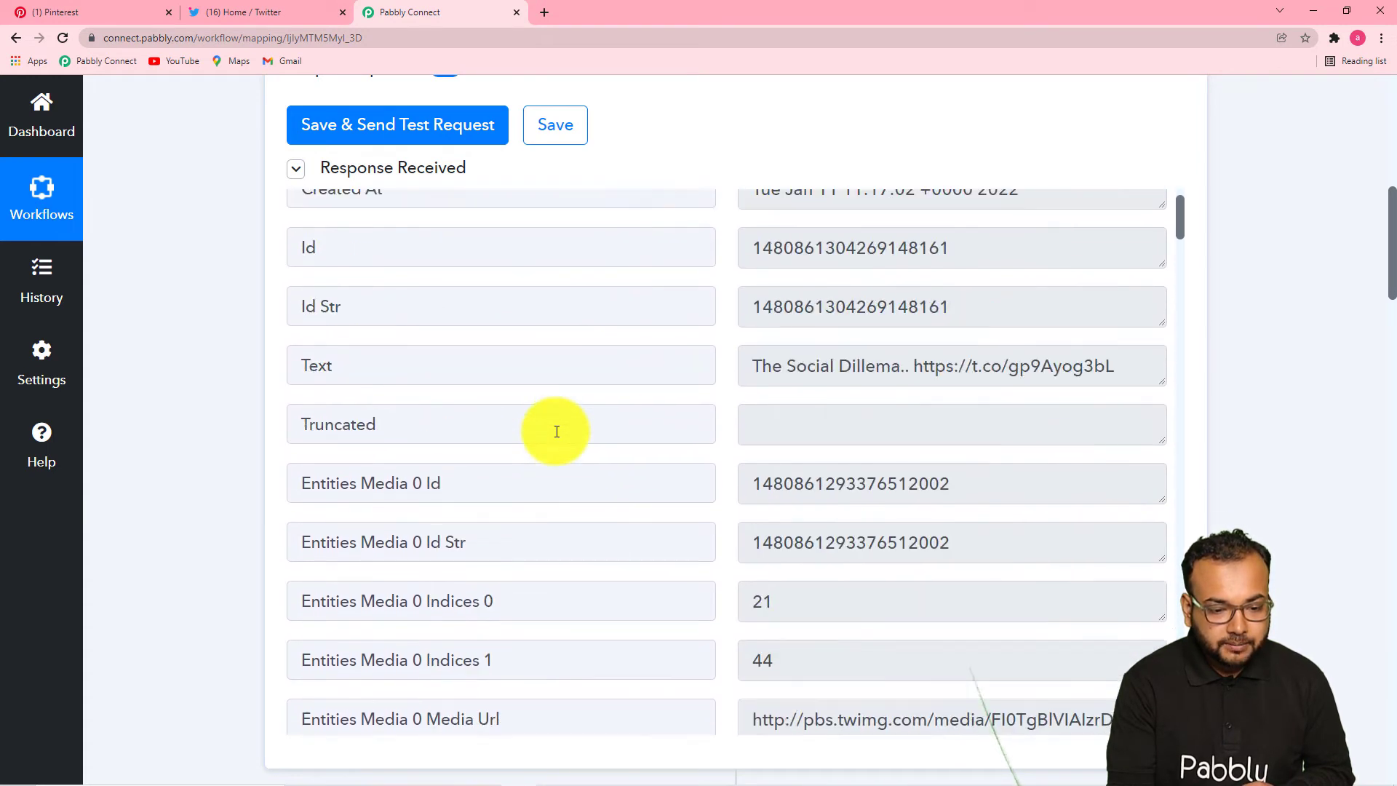
scroll(366, 404, down, 1)
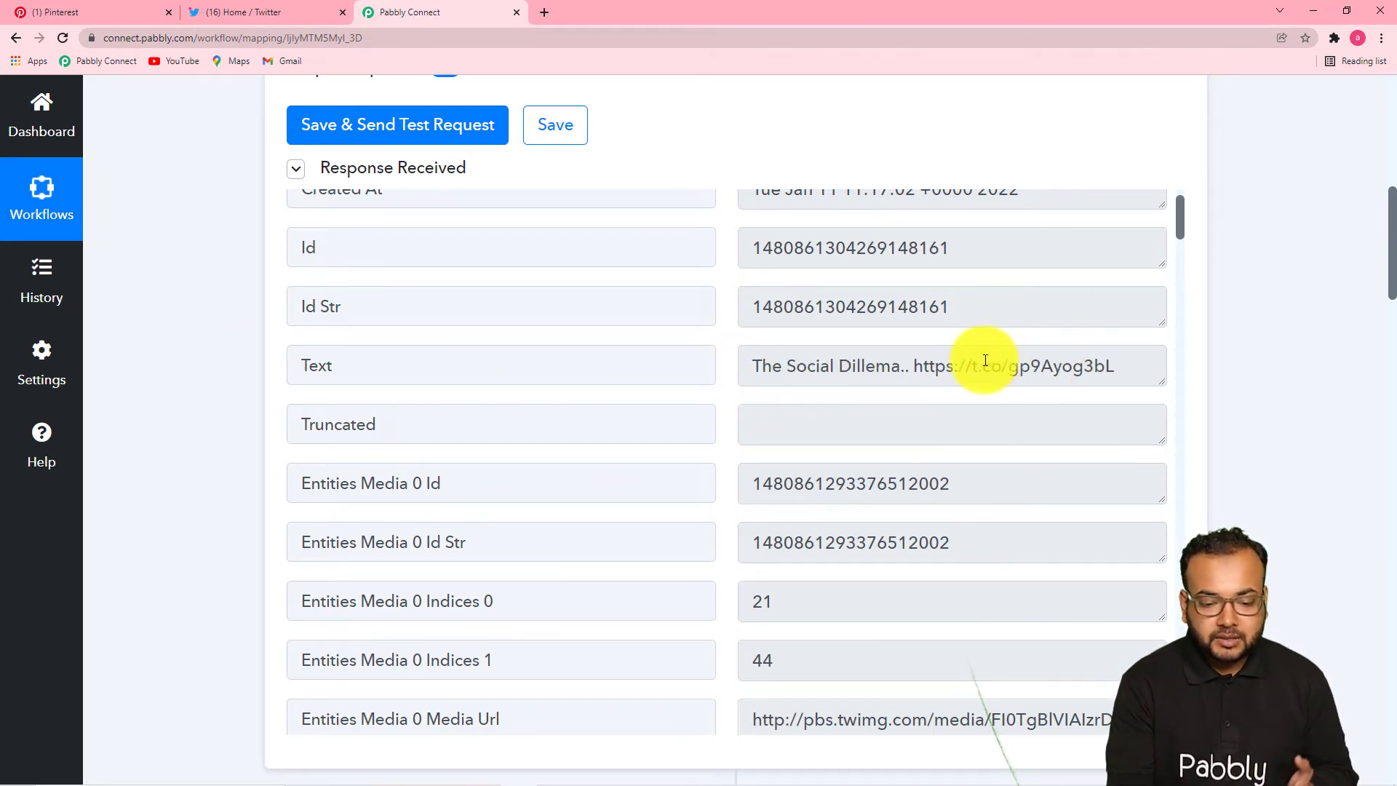
Map Text to Split in the Split Text action to the Text value from the Twitter New Tweet data
scroll(180, 404, down, 4)
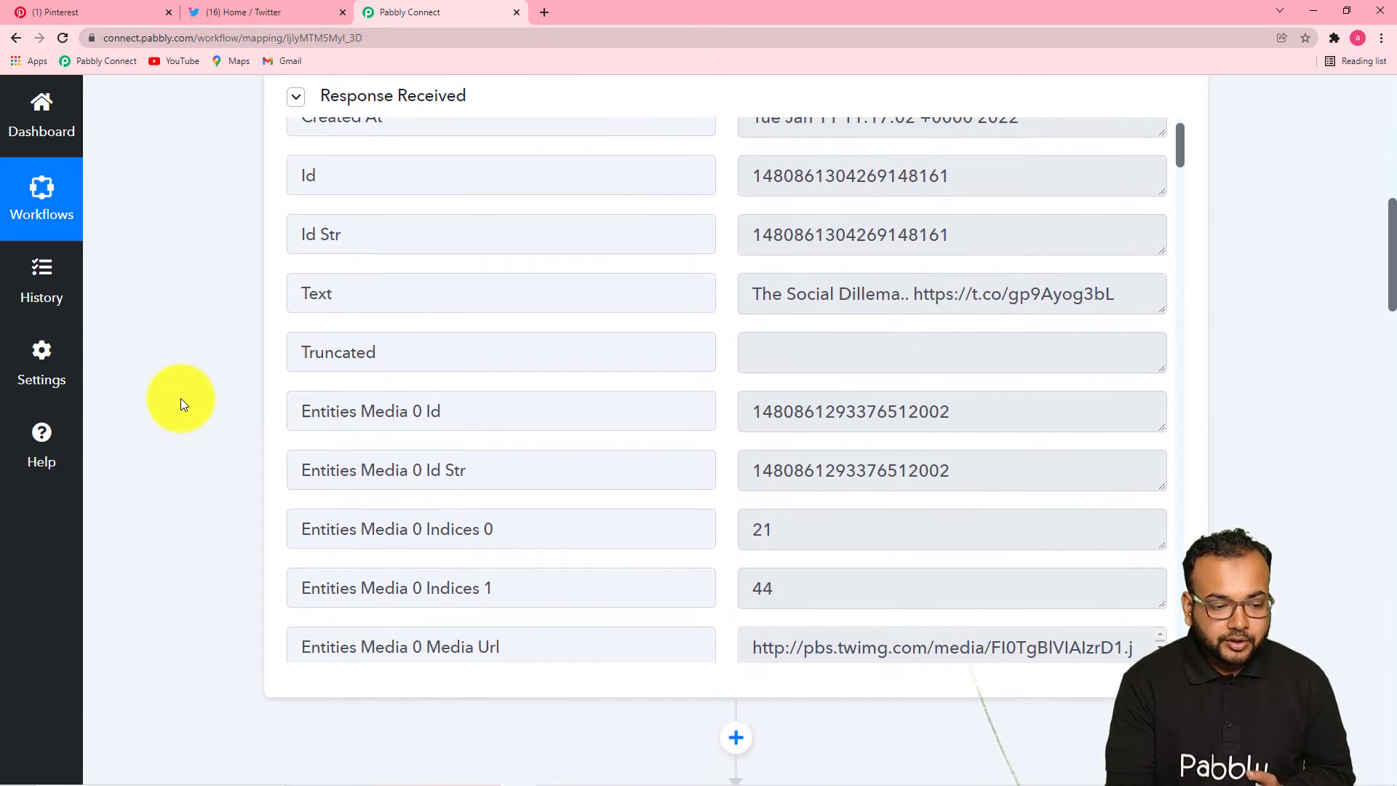
scroll(182, 401, down, 10)
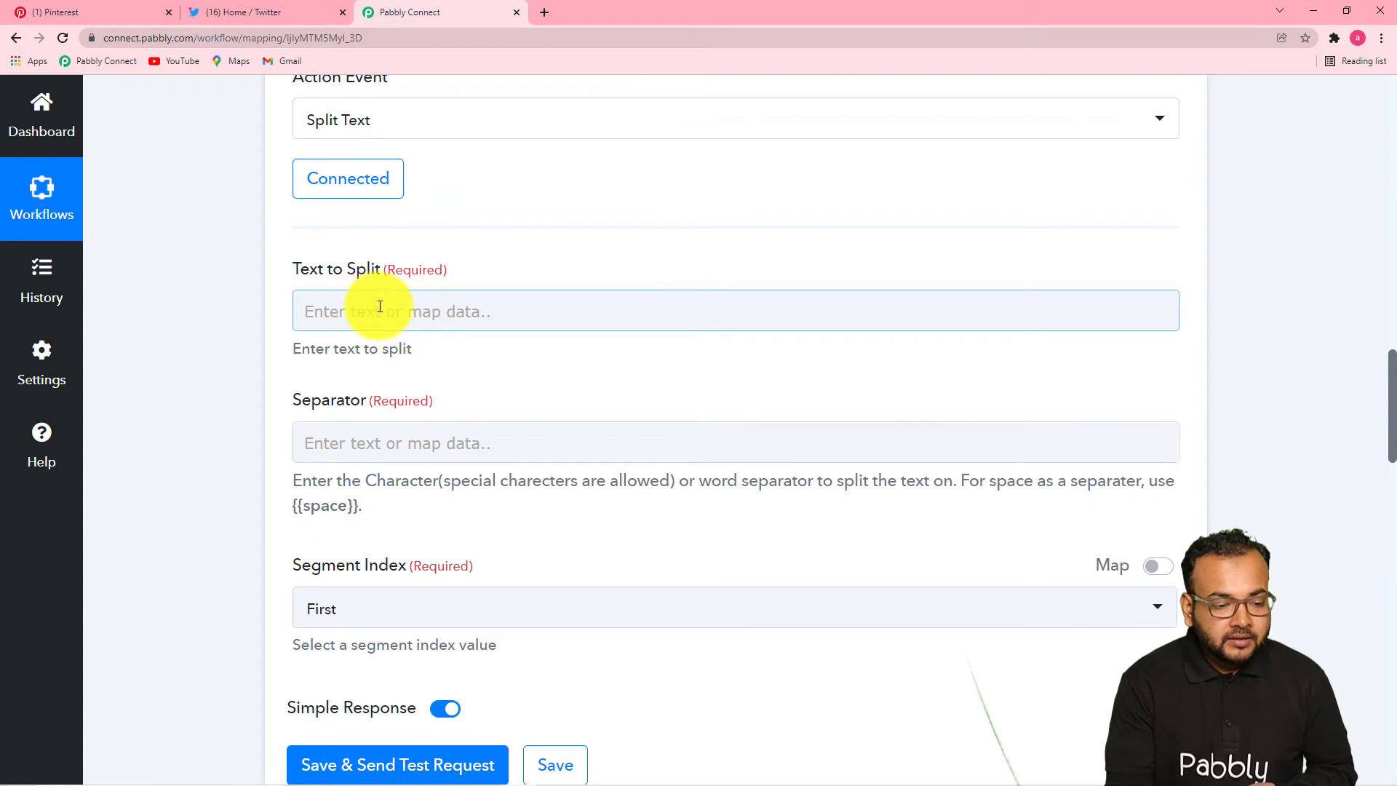
click(385, 310)
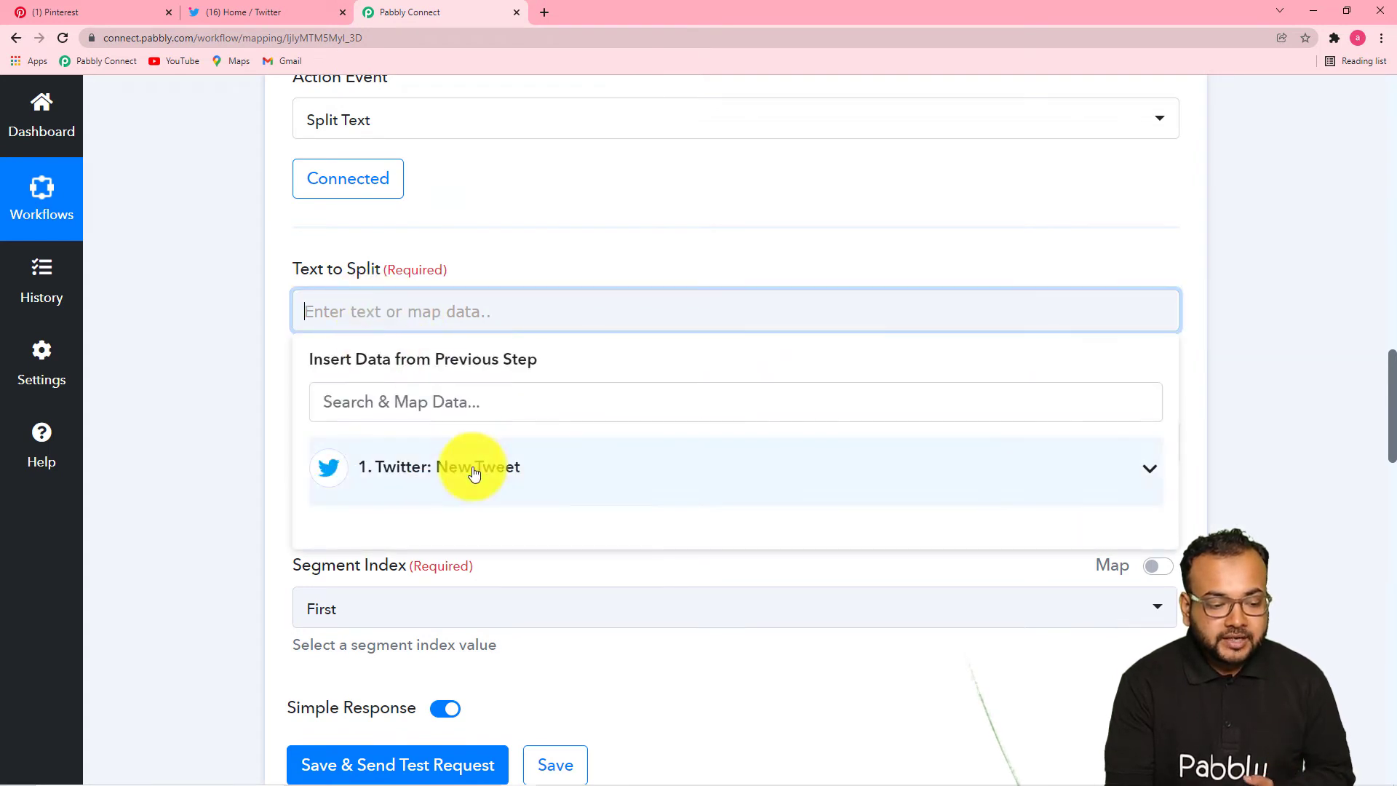
click(577, 500)
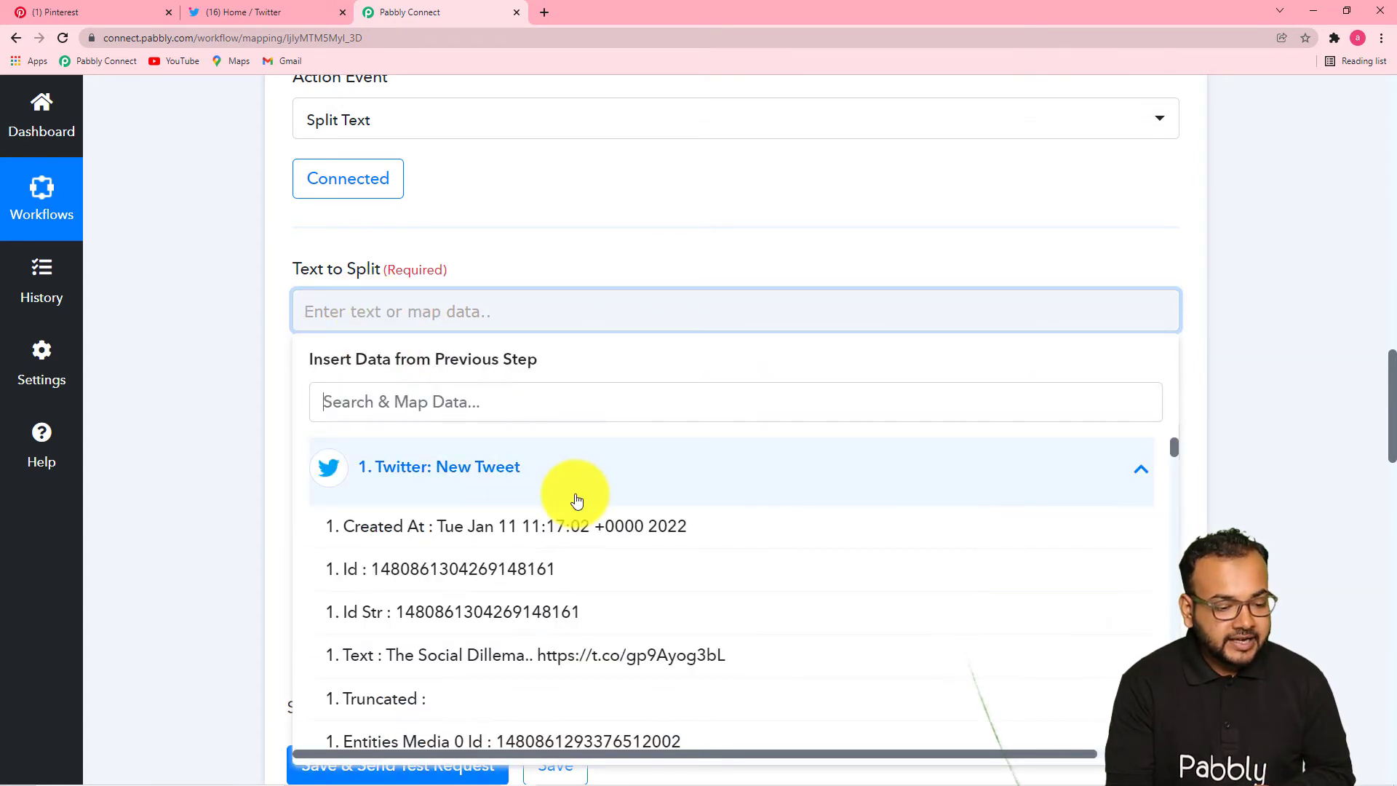
scroll(572, 517, down, 1)
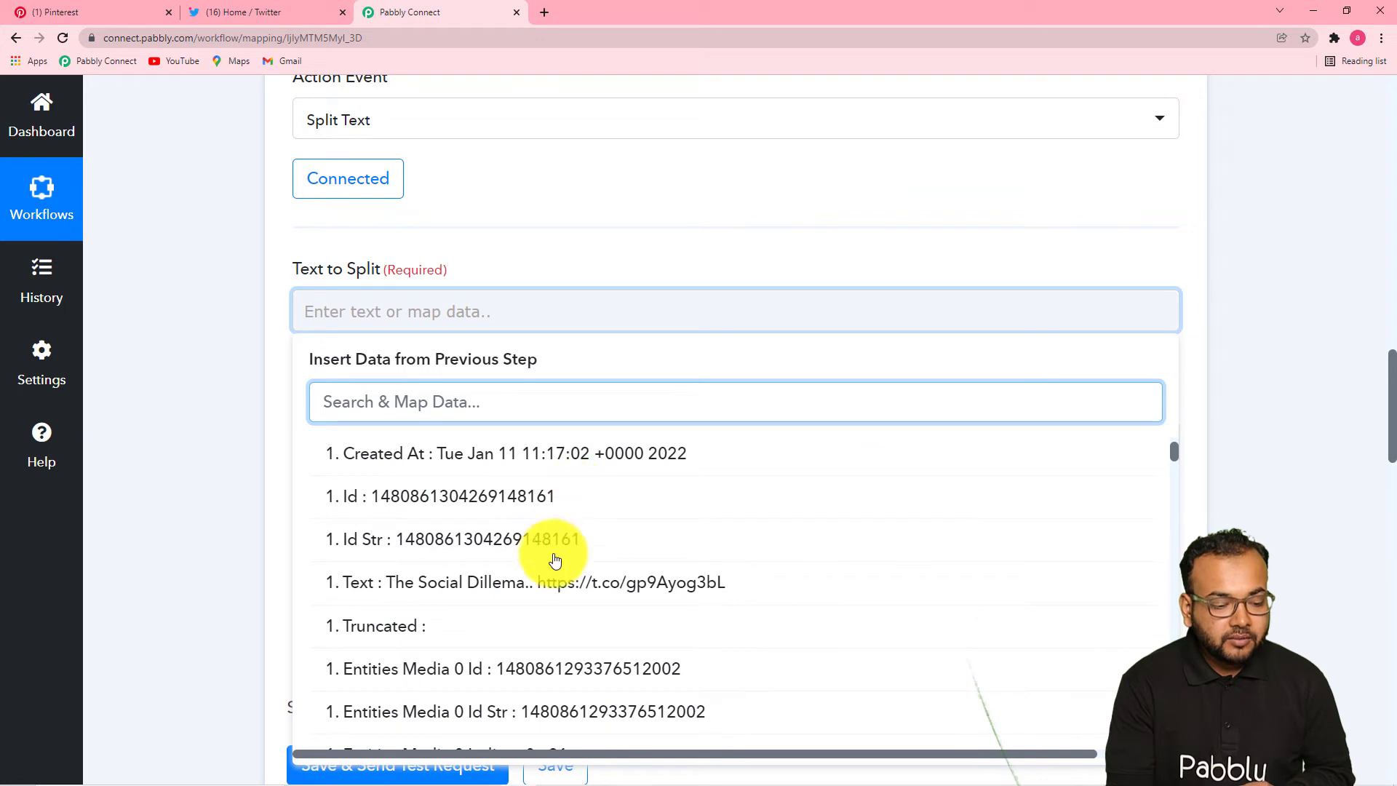
click(444, 586)
scroll(230, 439, down, 1)
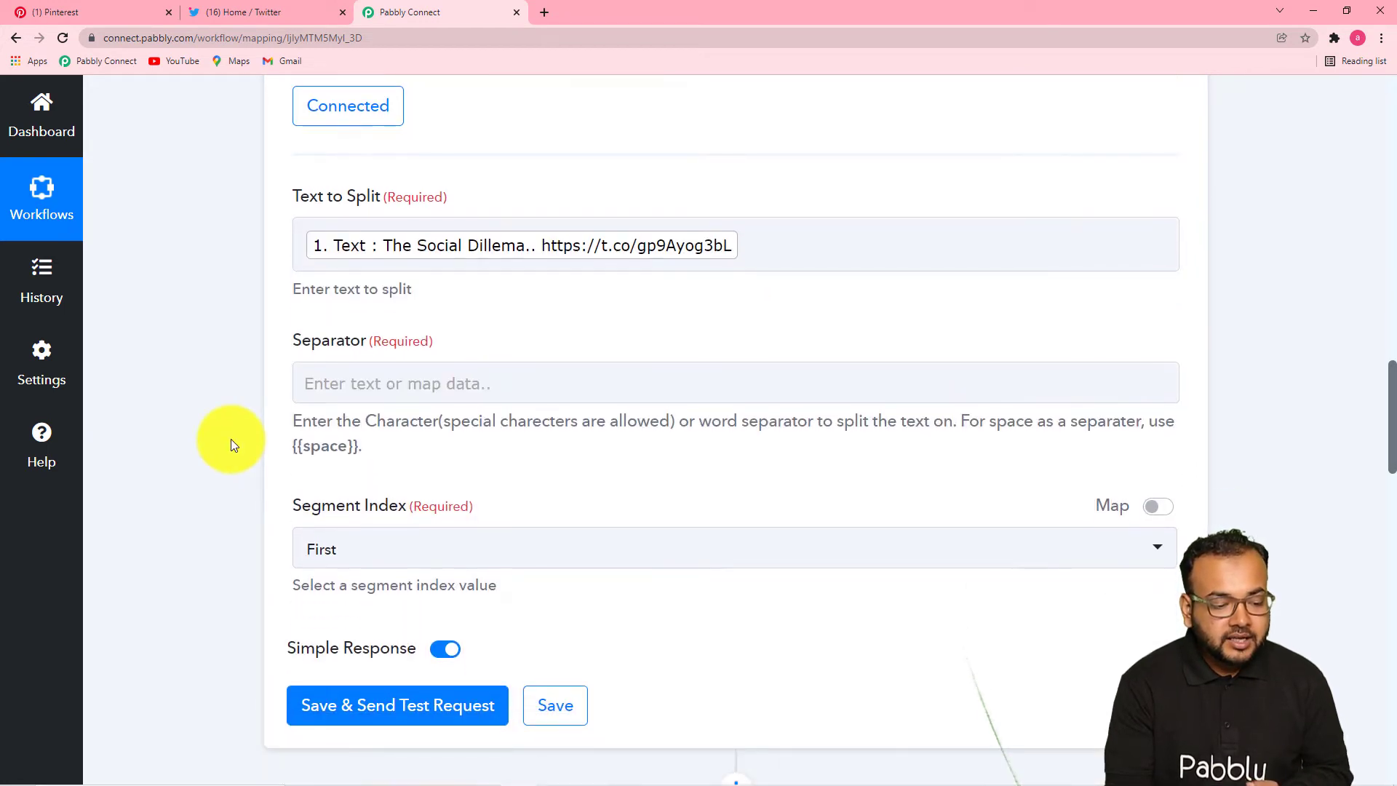
Set the Separator of the Split Text action to a full stop (.)
click(355, 372)
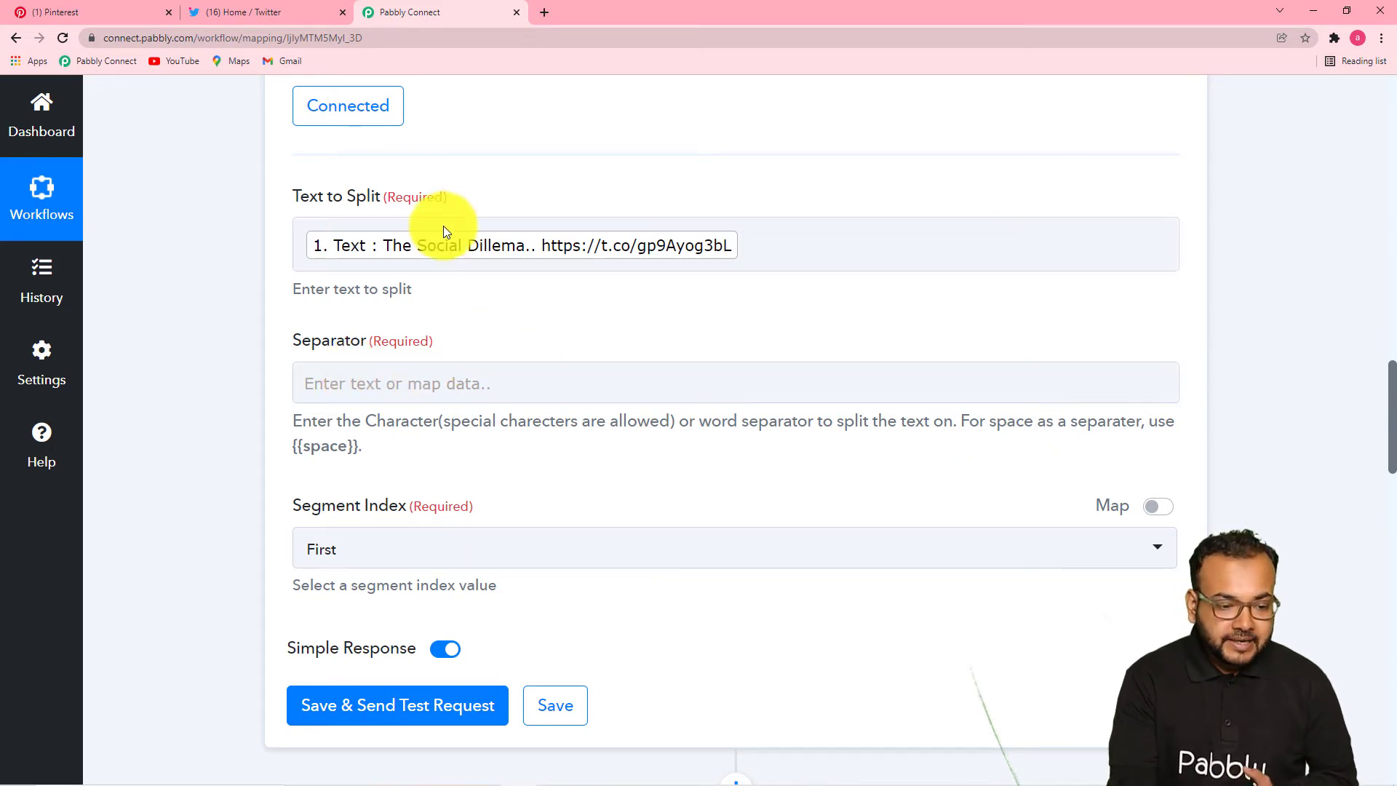
click(463, 249)
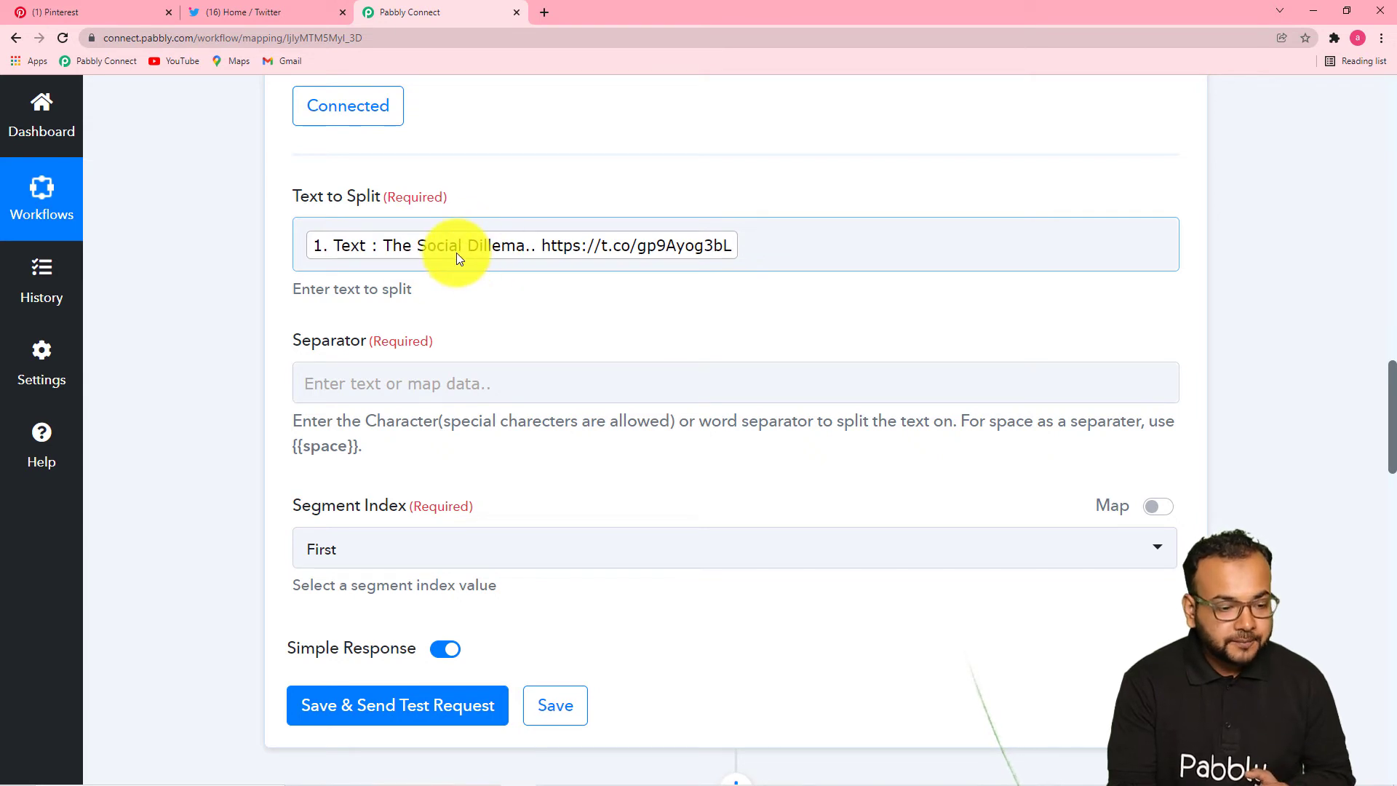
click(426, 375)
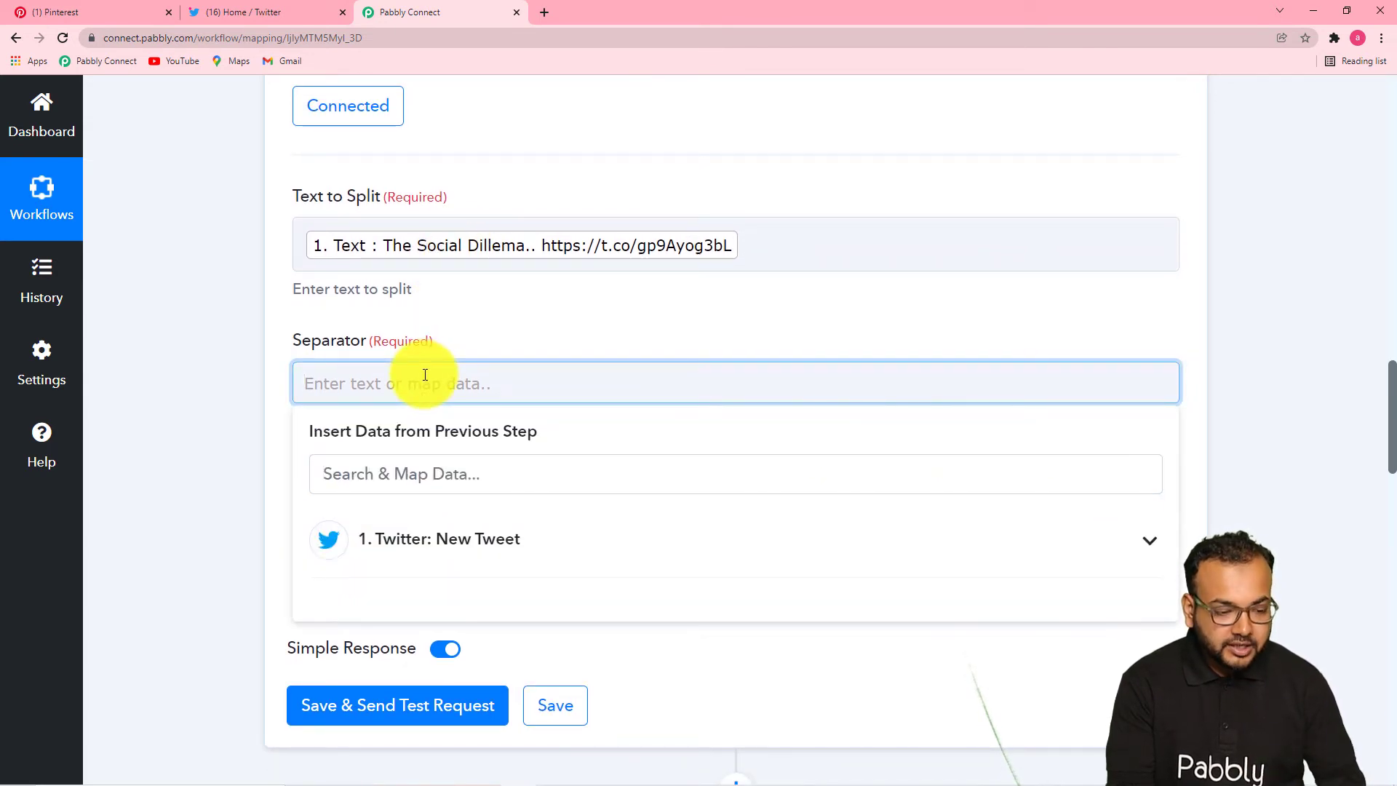
text(.)
click(247, 329)
scroll(248, 330, down, 1)
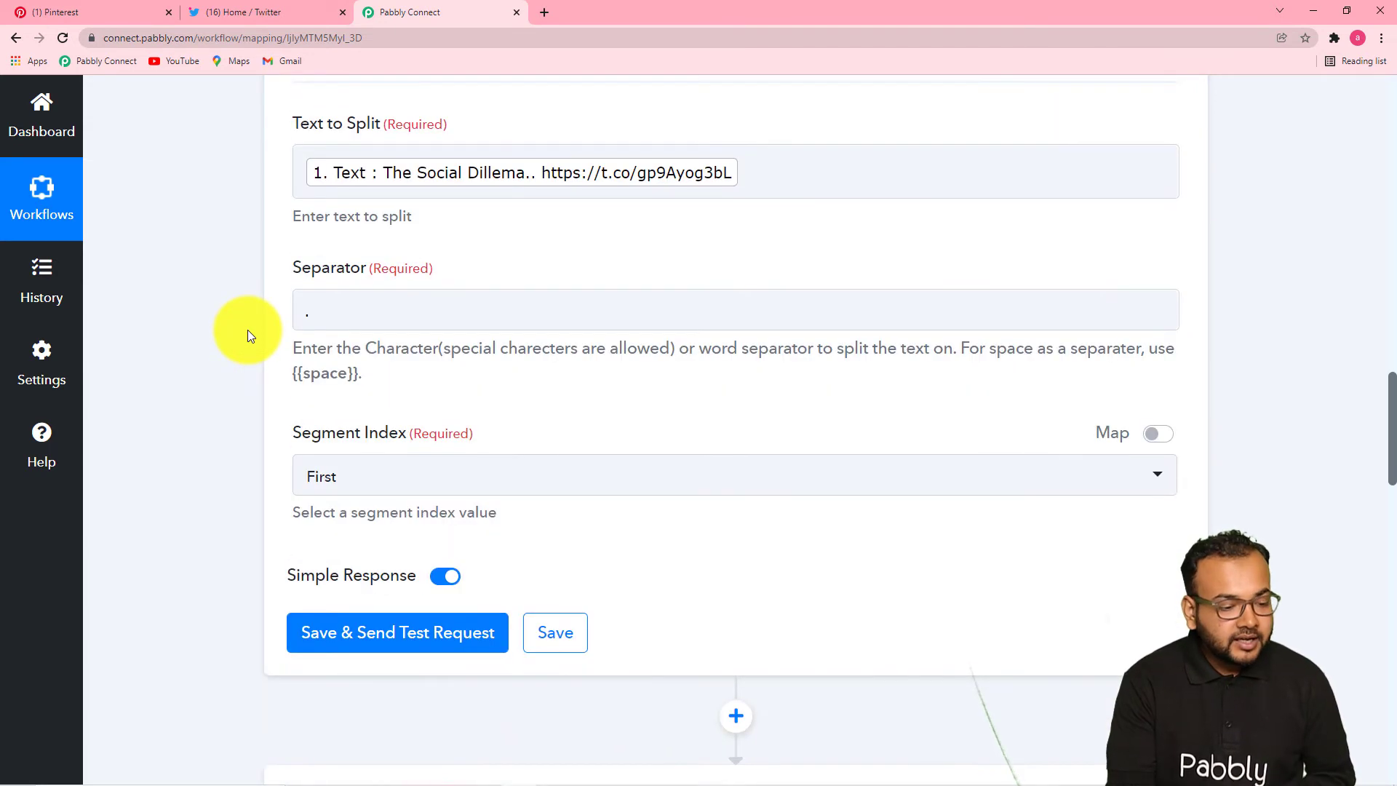
Set the Segment Index of the Split Text action to All
scroll(247, 329, down, 4)
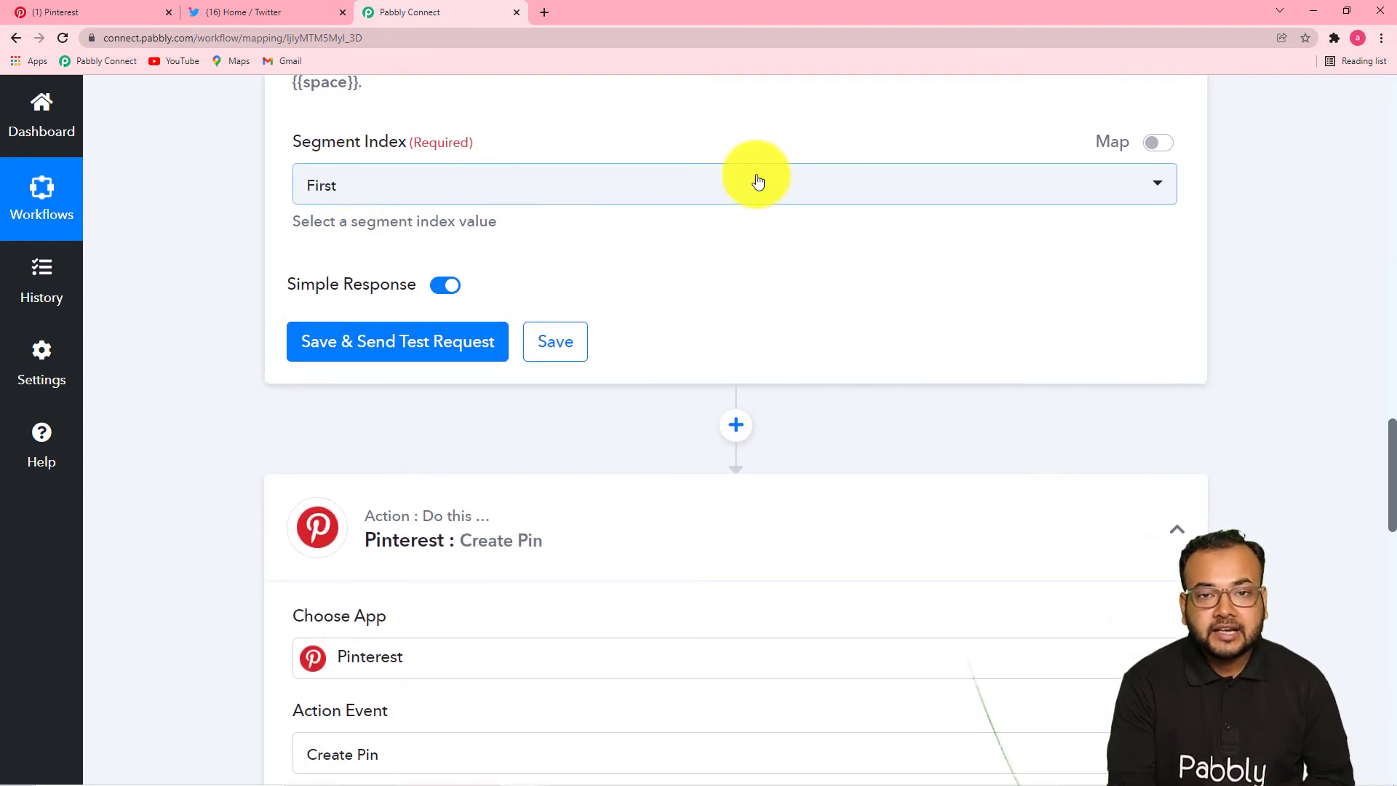
click(742, 190)
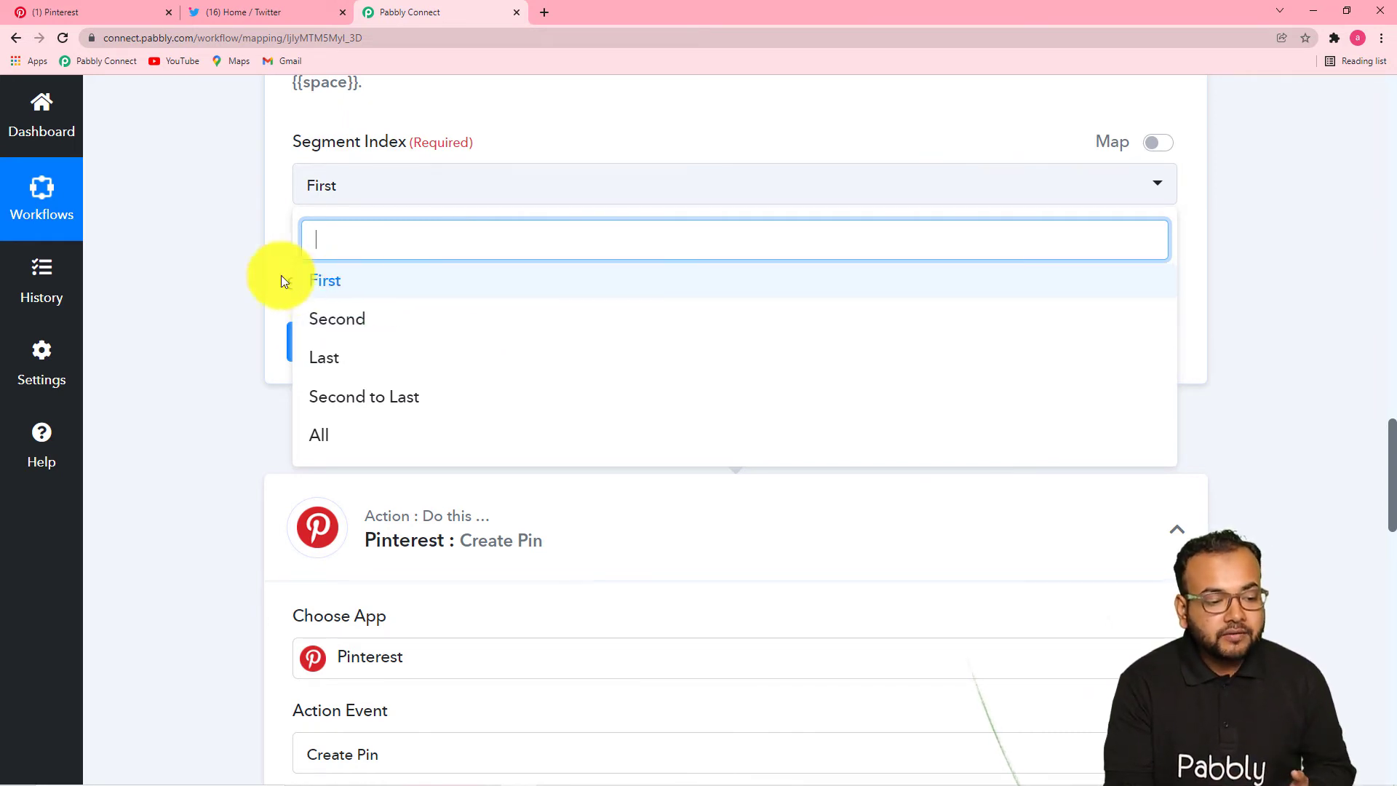
scroll(238, 239, up, 3)
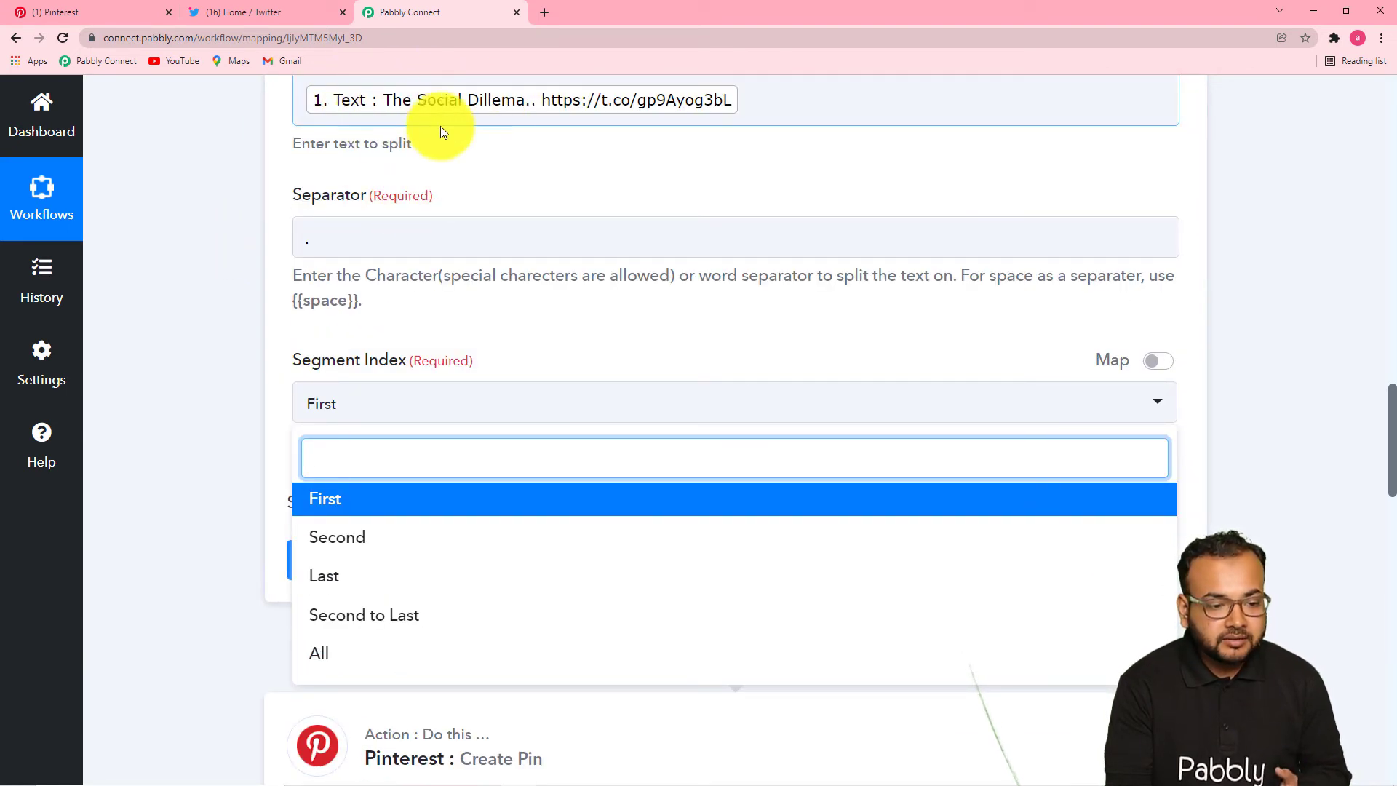
scroll(455, 306, down, 3)
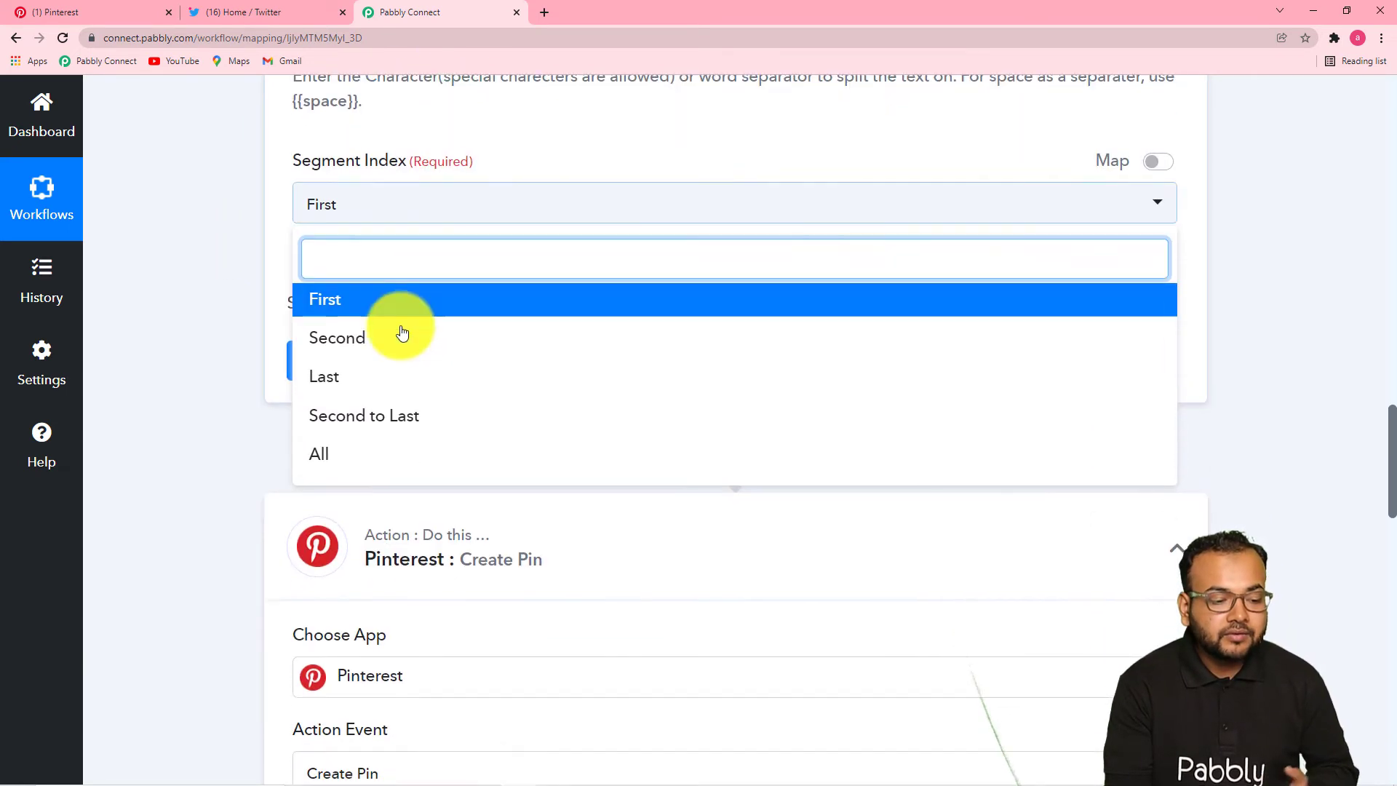
scroll(648, 259, up, 3)
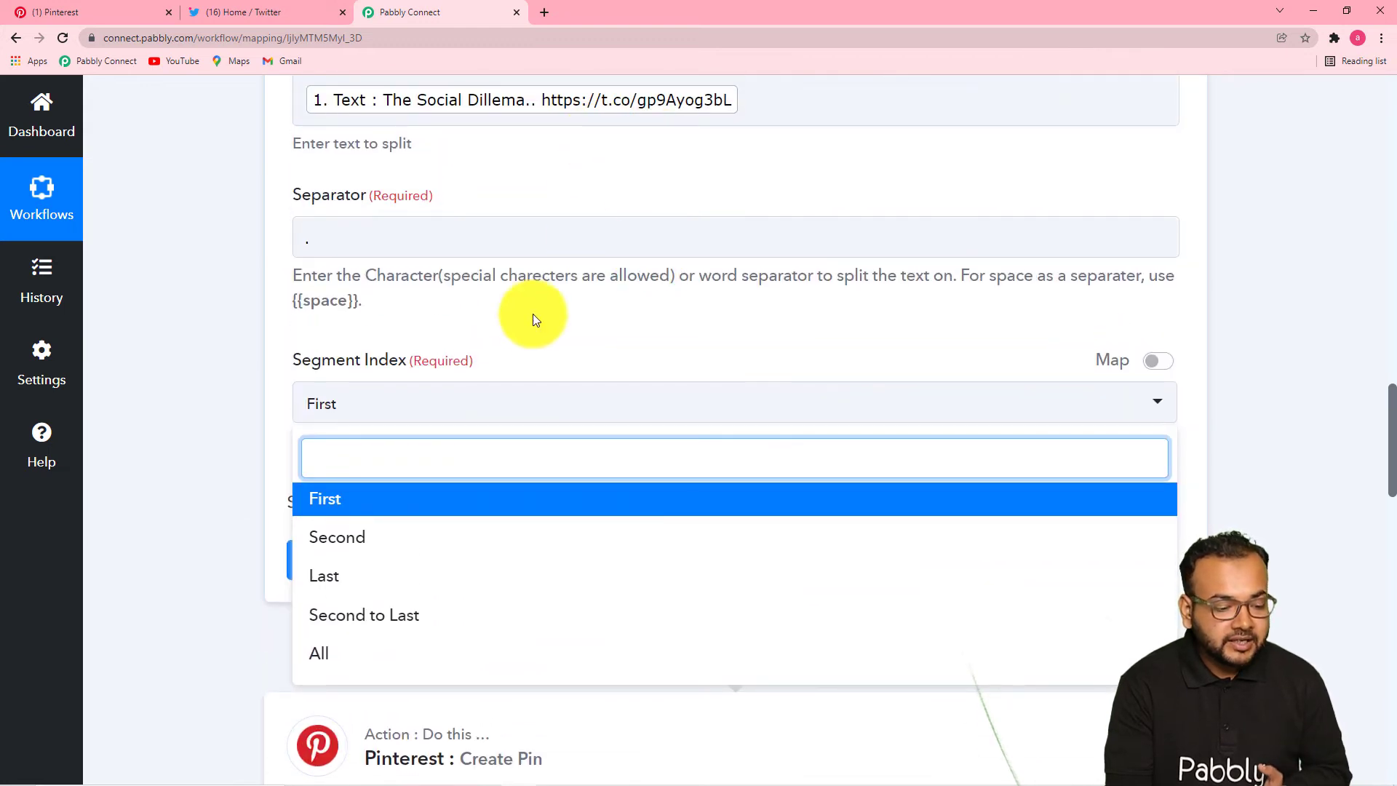
scroll(531, 318, down, 3)
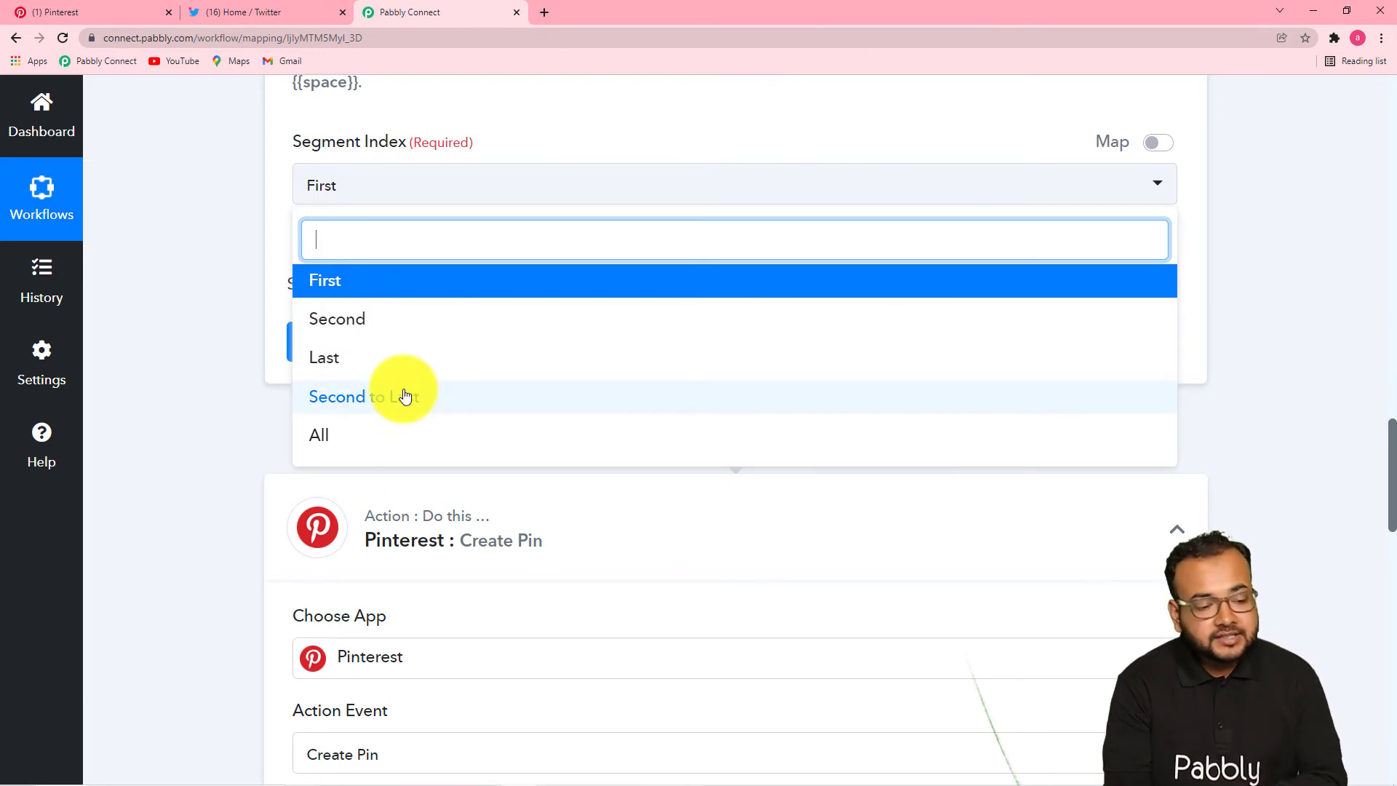
click(350, 441)
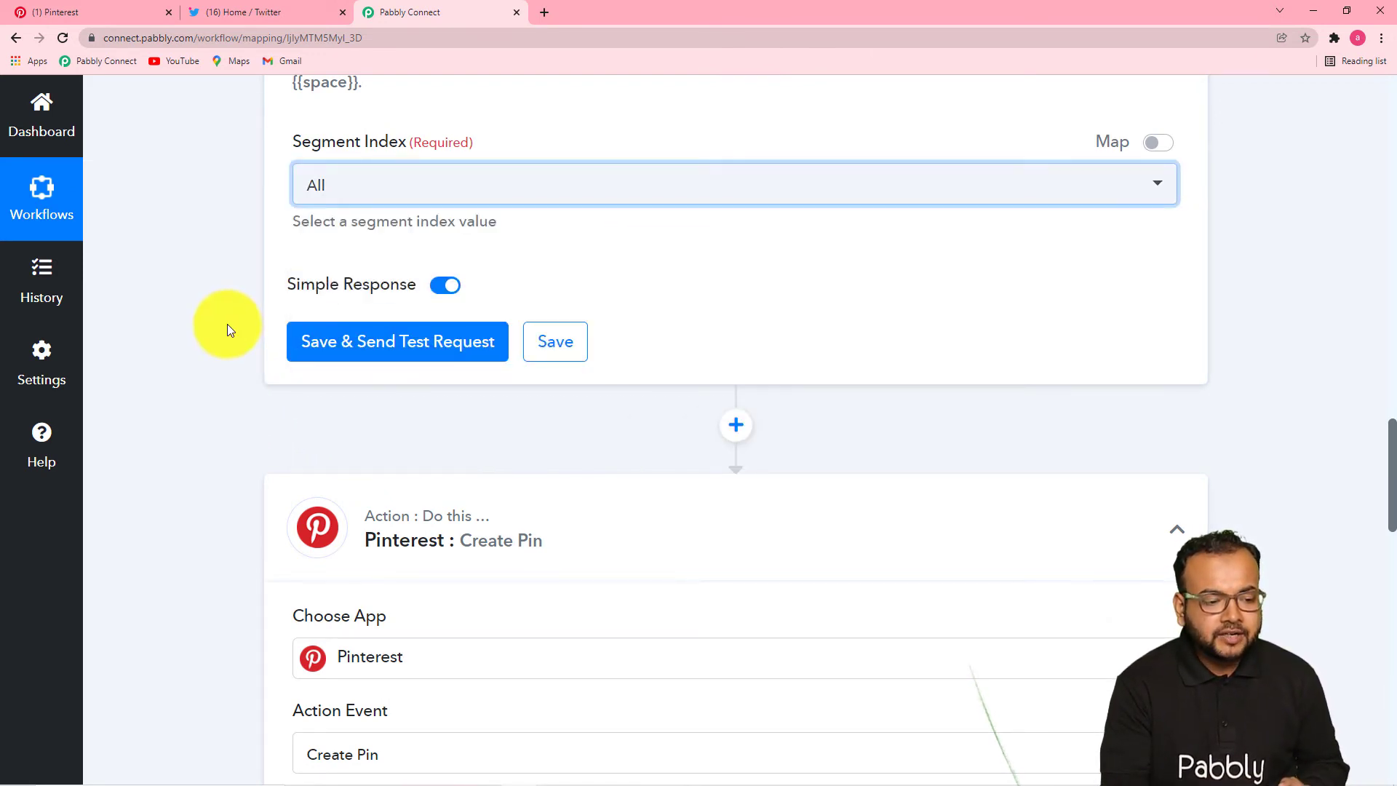
click(227, 325)
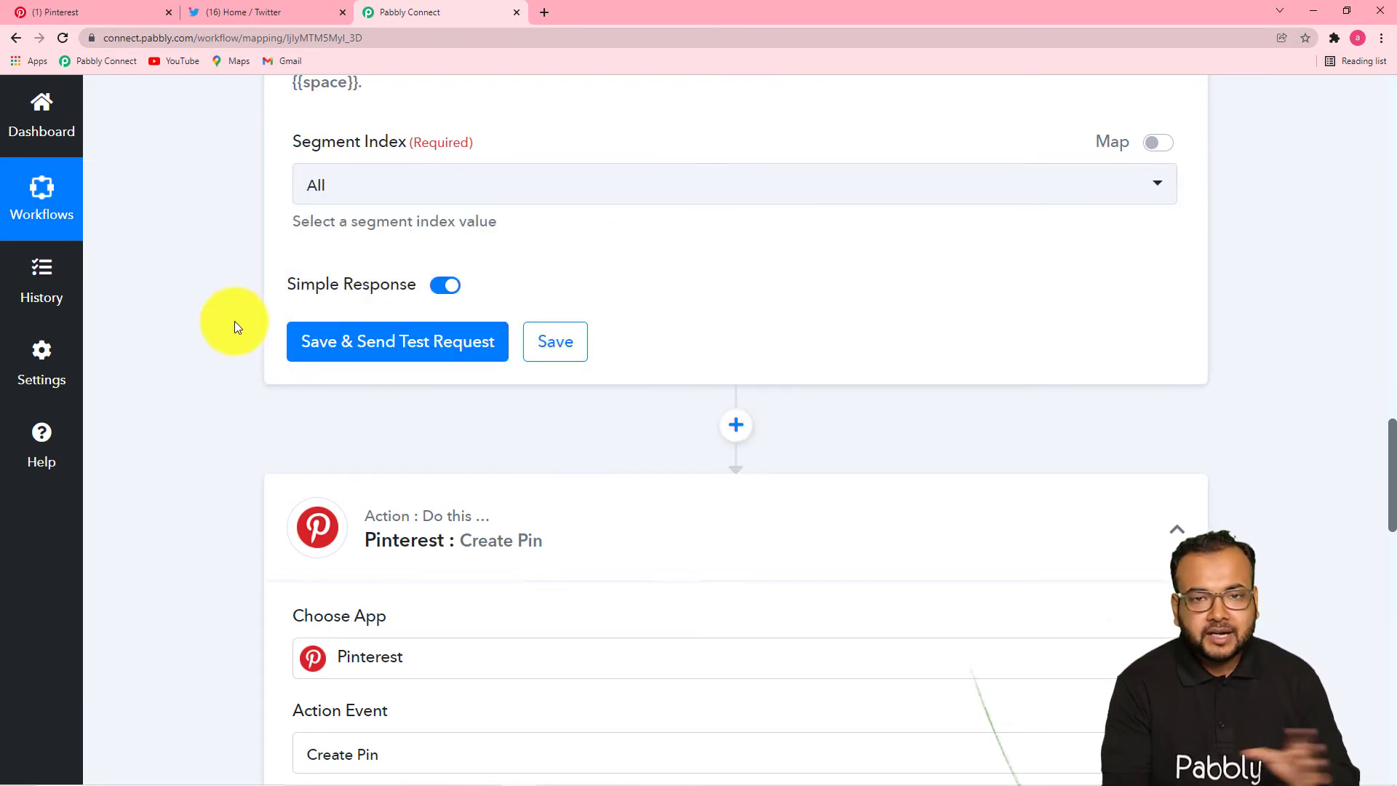
Save the Split Text action with a test request and review the split results in its response
click(335, 343)
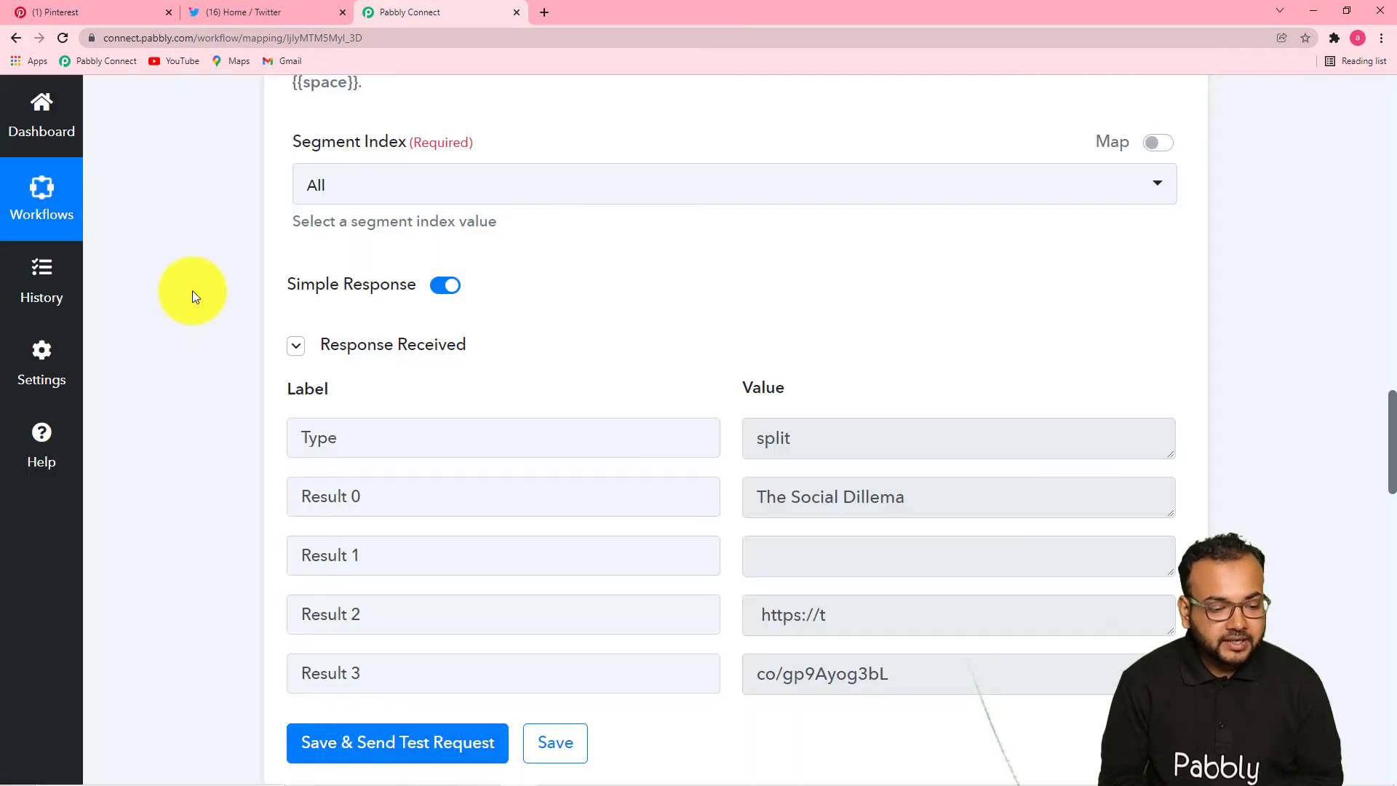
scroll(195, 287, down, 4)
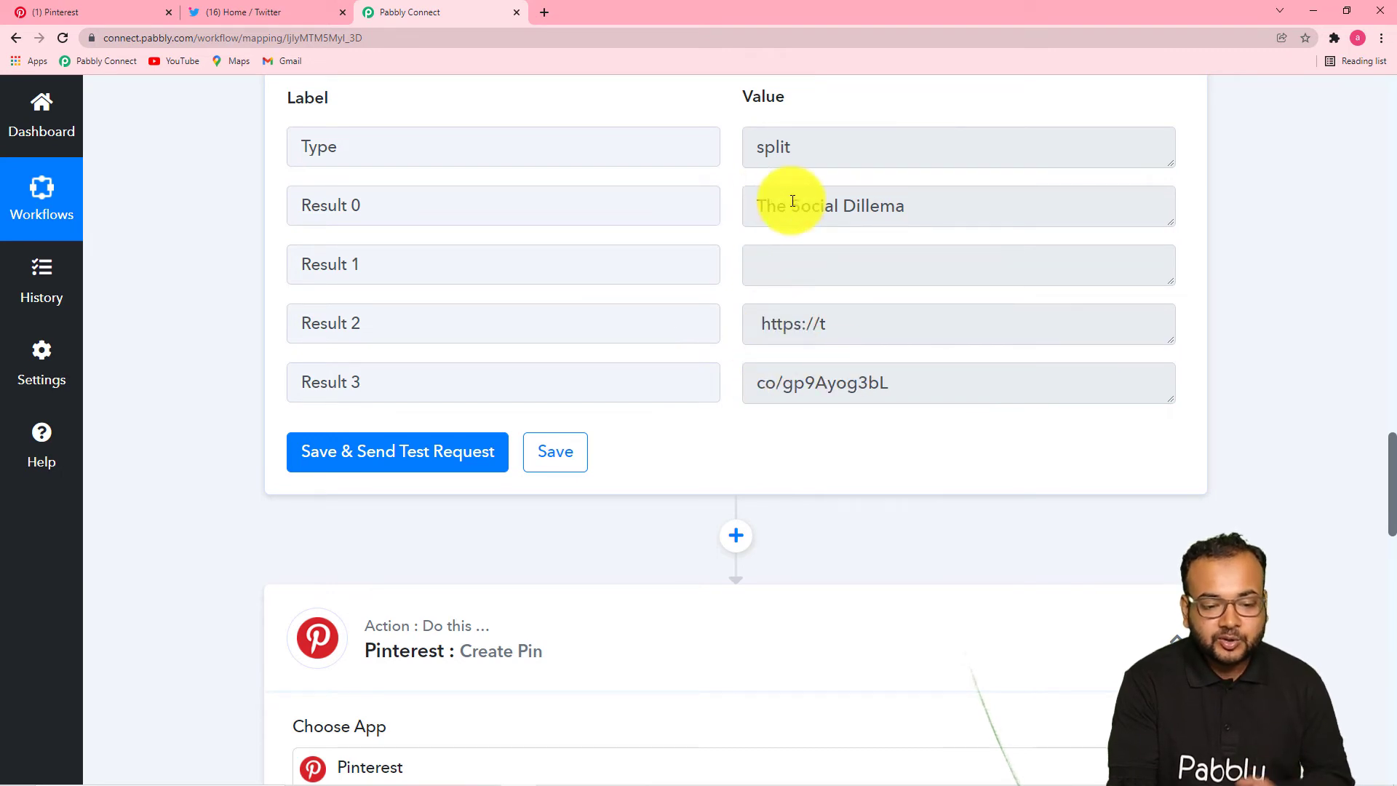
scroll(243, 273, down, 4)
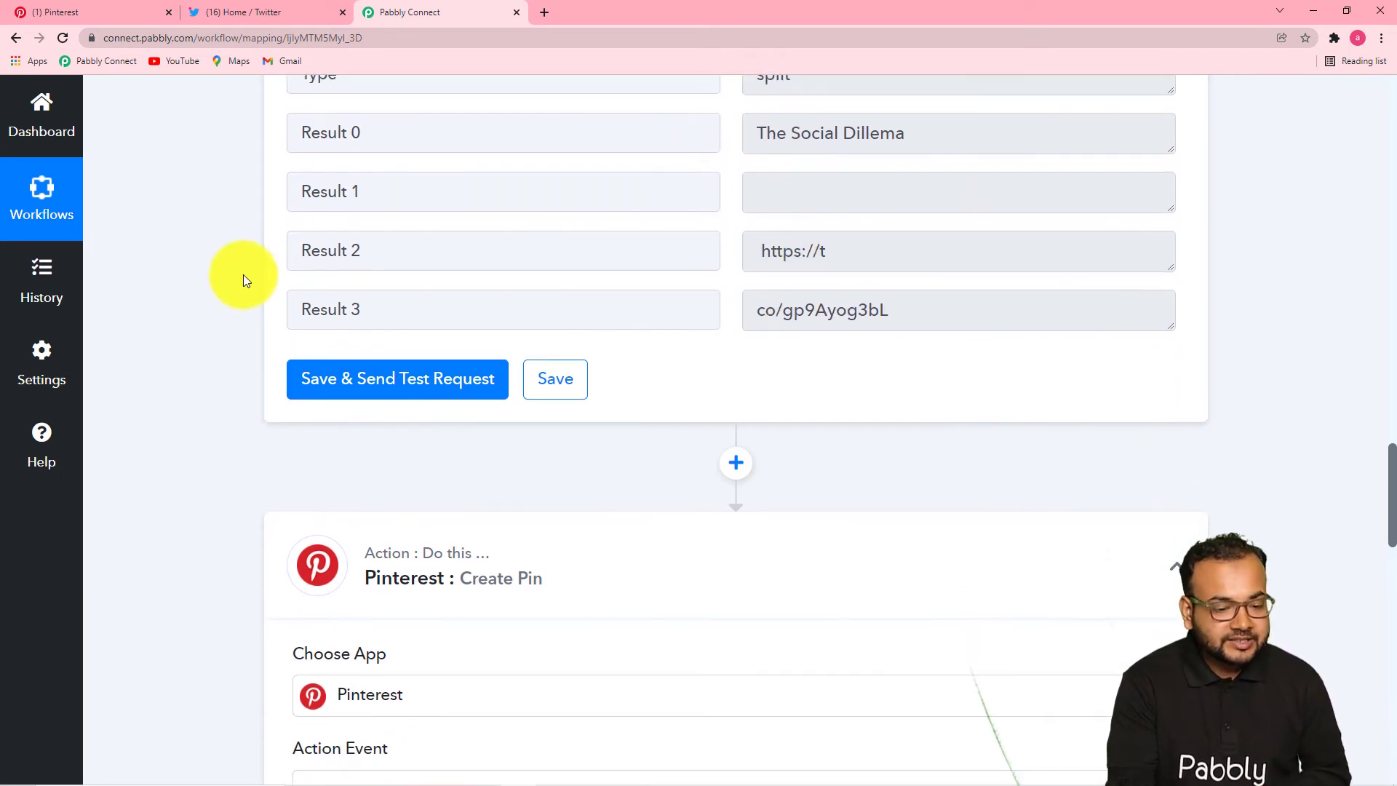
scroll(243, 273, up, 5)
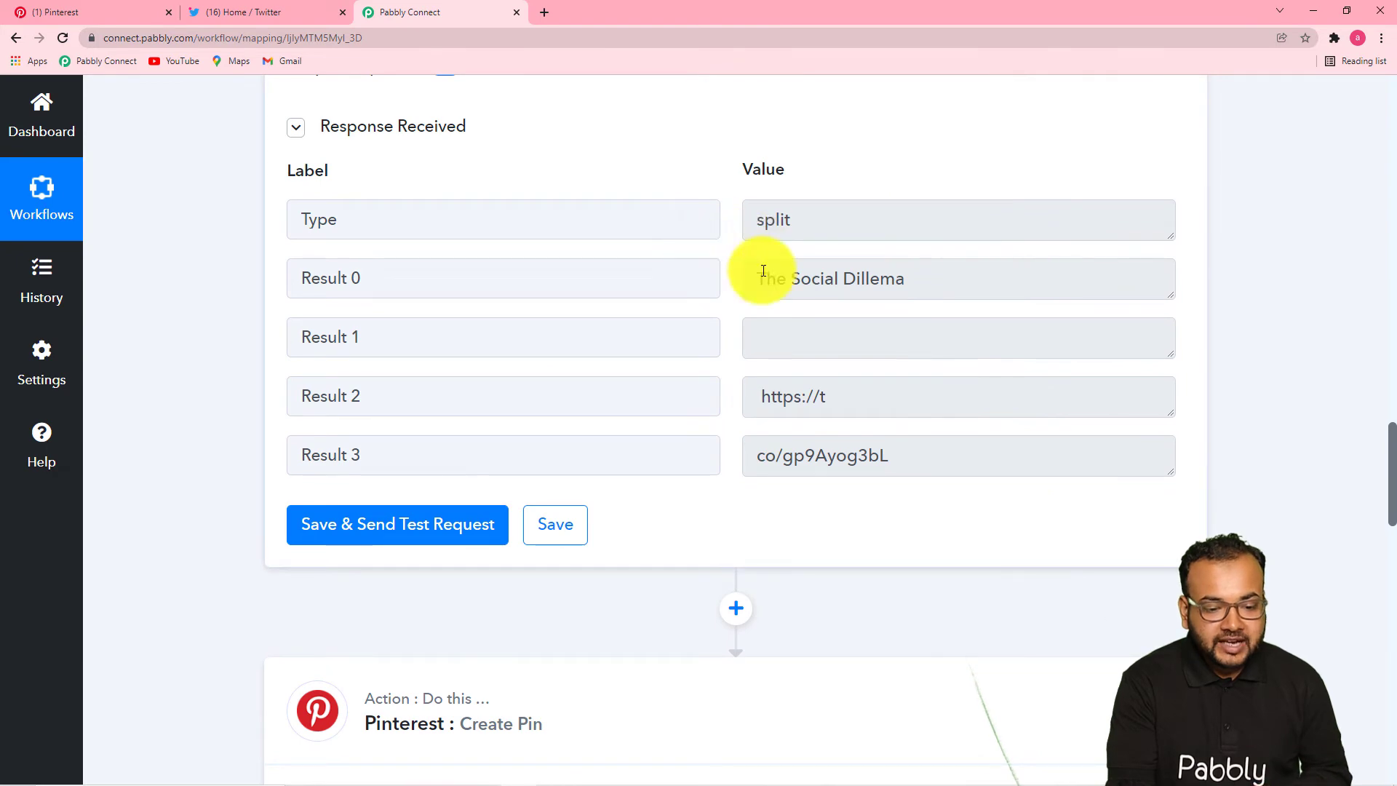
scroll(572, 290, down, 4)
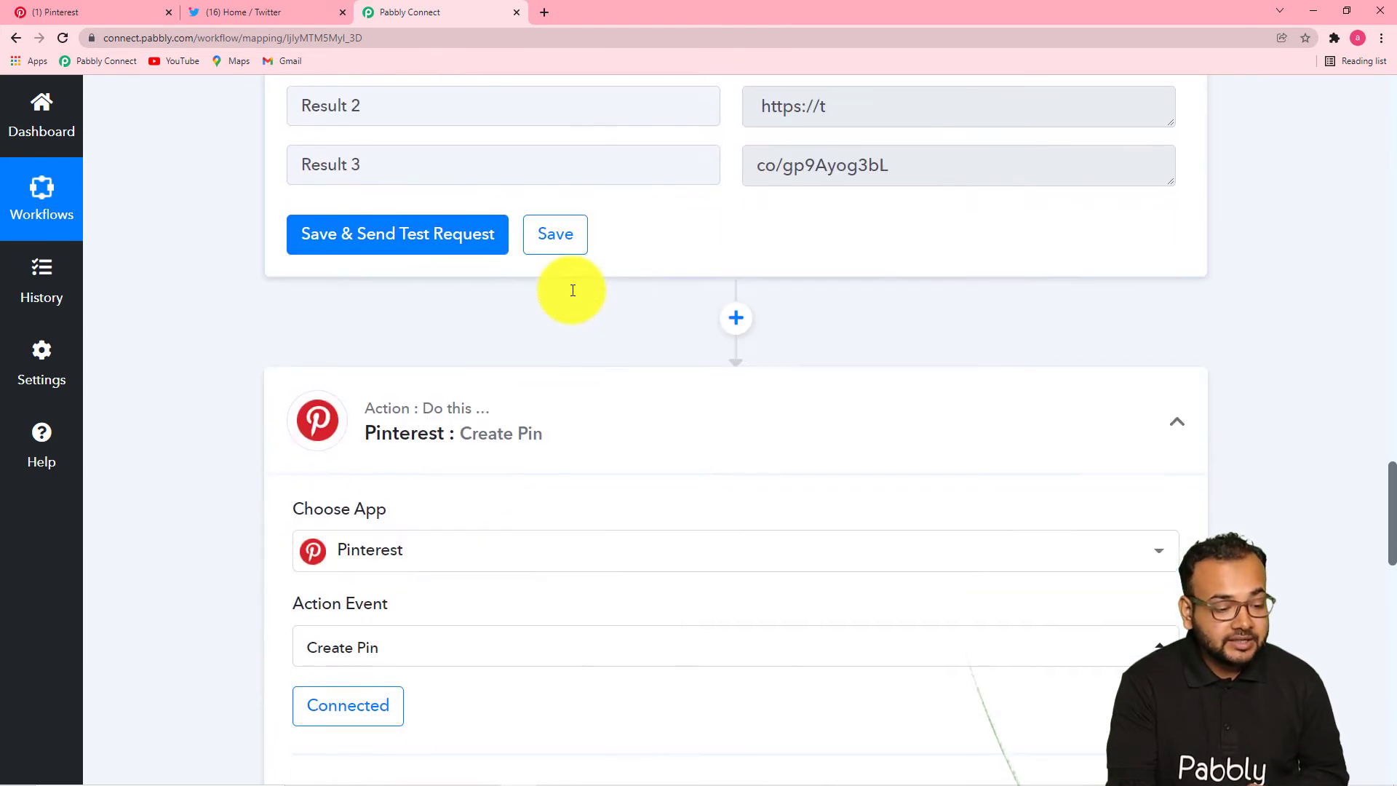
Try to map the Title of the Pinterest Create Pin action from the previous steps' data, then check the Split Text results
scroll(572, 290, up, 1)
scroll(572, 289, down, 4)
scroll(570, 290, down, 8)
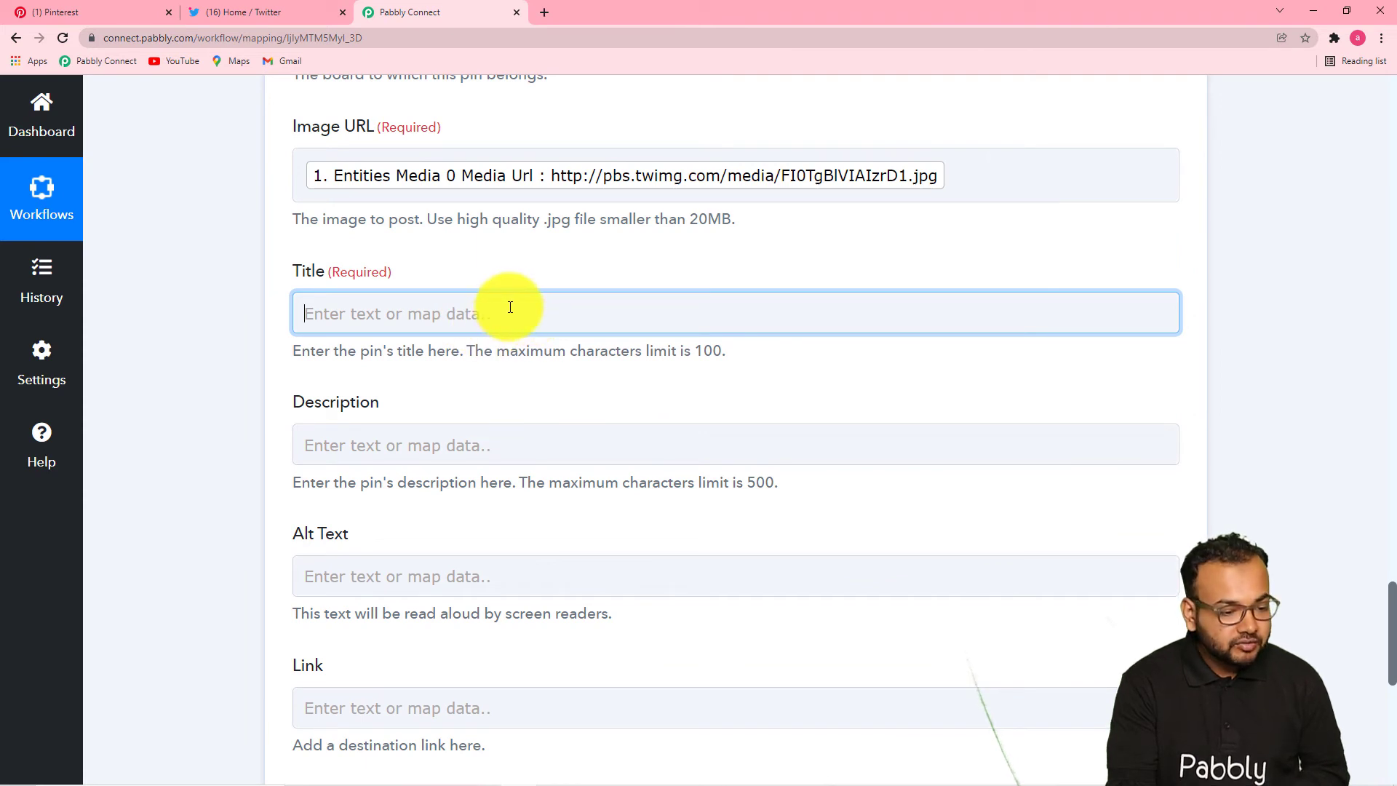
click(510, 307)
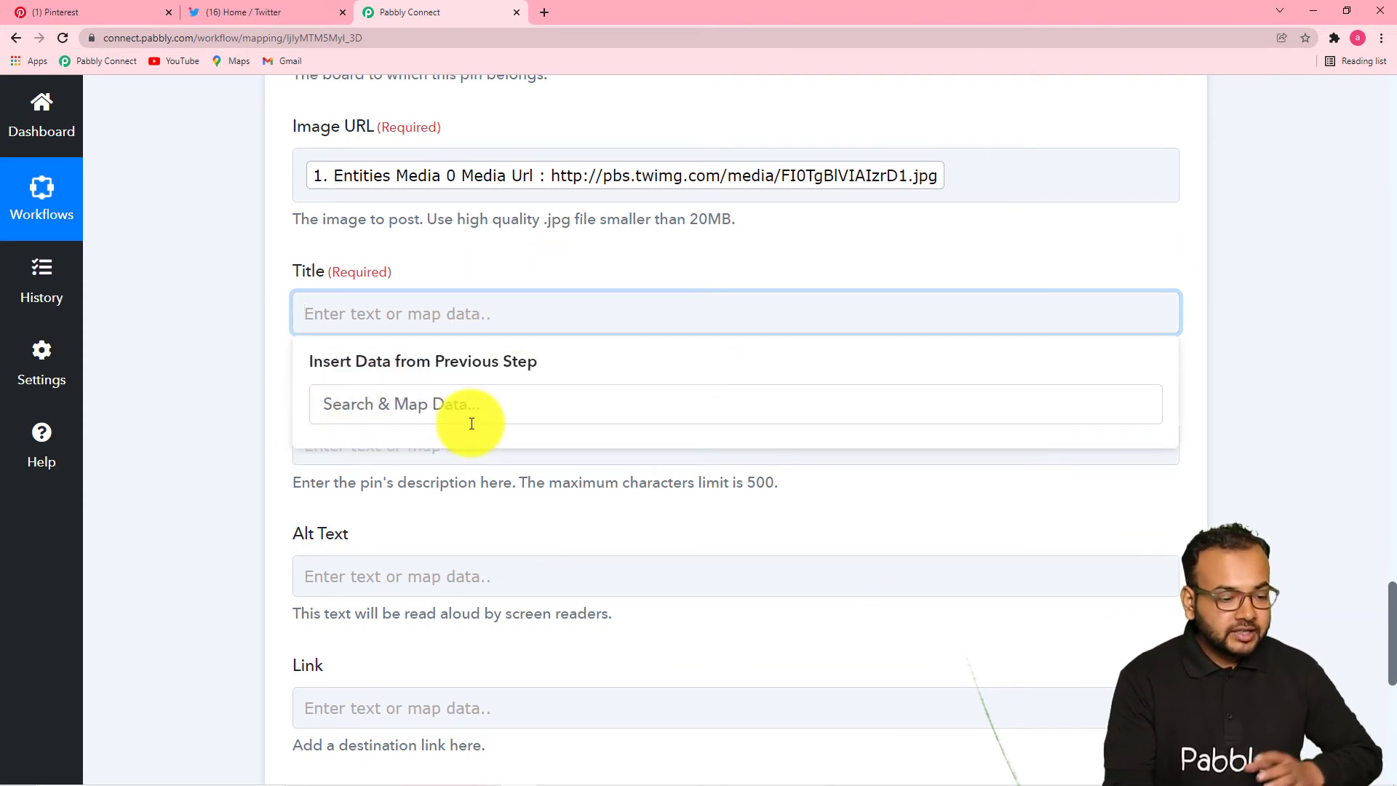
scroll(176, 364, up, 4)
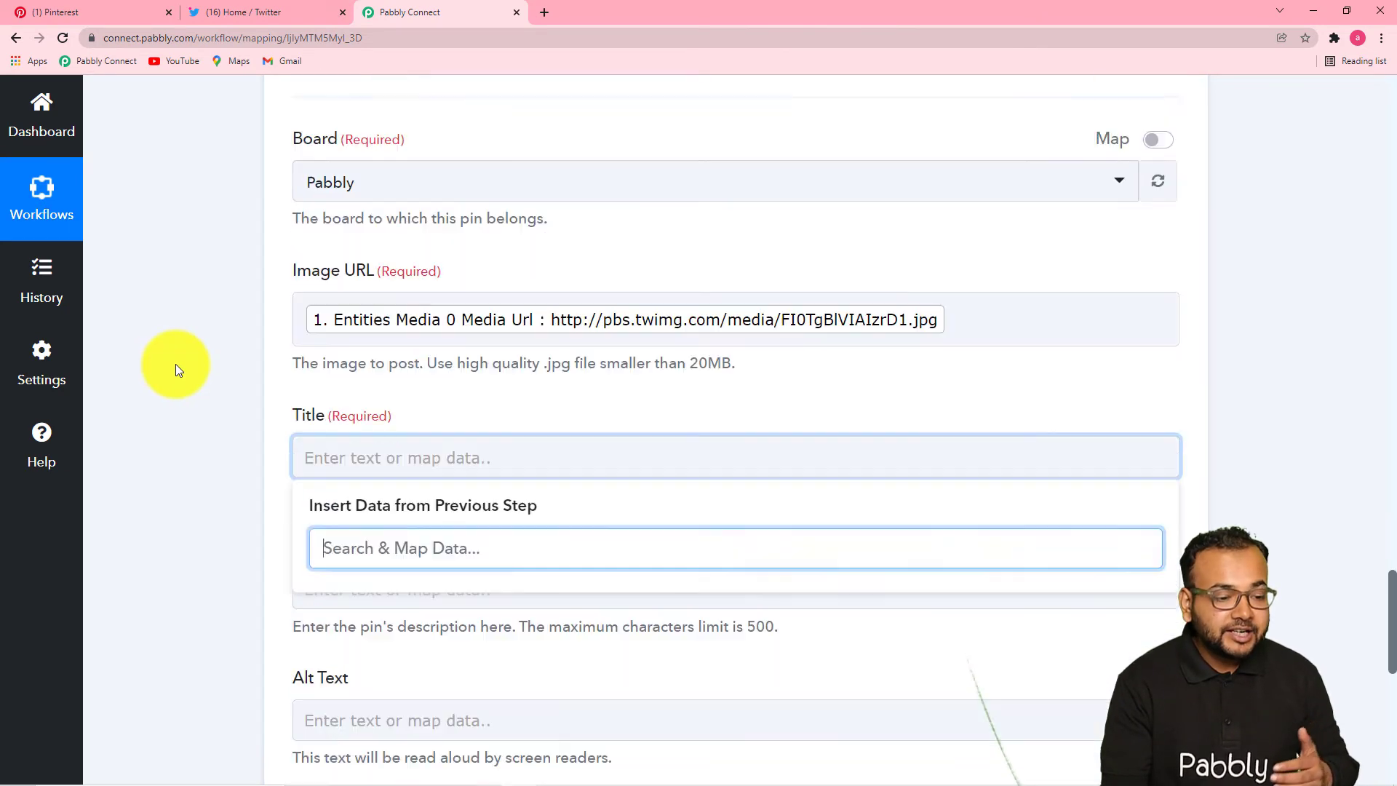
scroll(176, 363, up, 5)
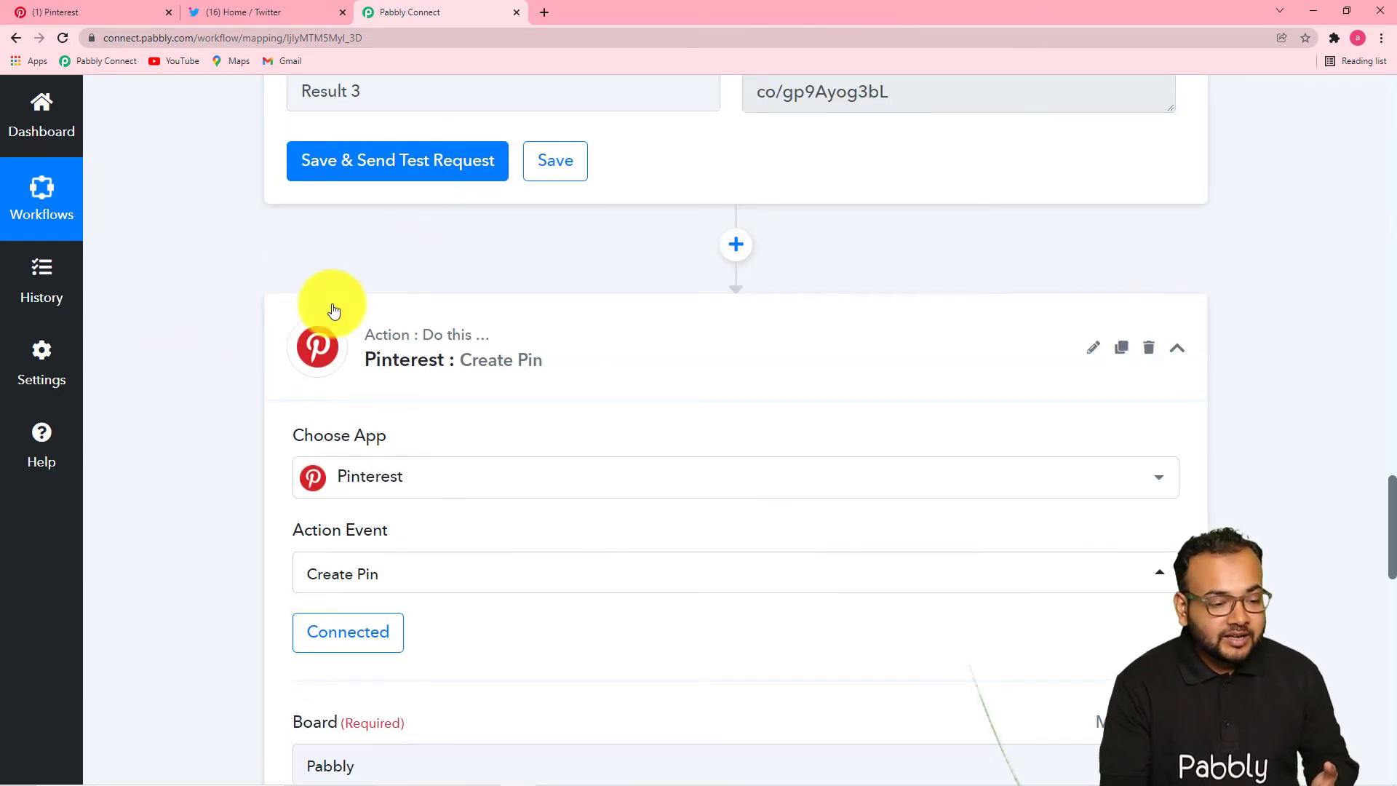
scroll(517, 313, up, 4)
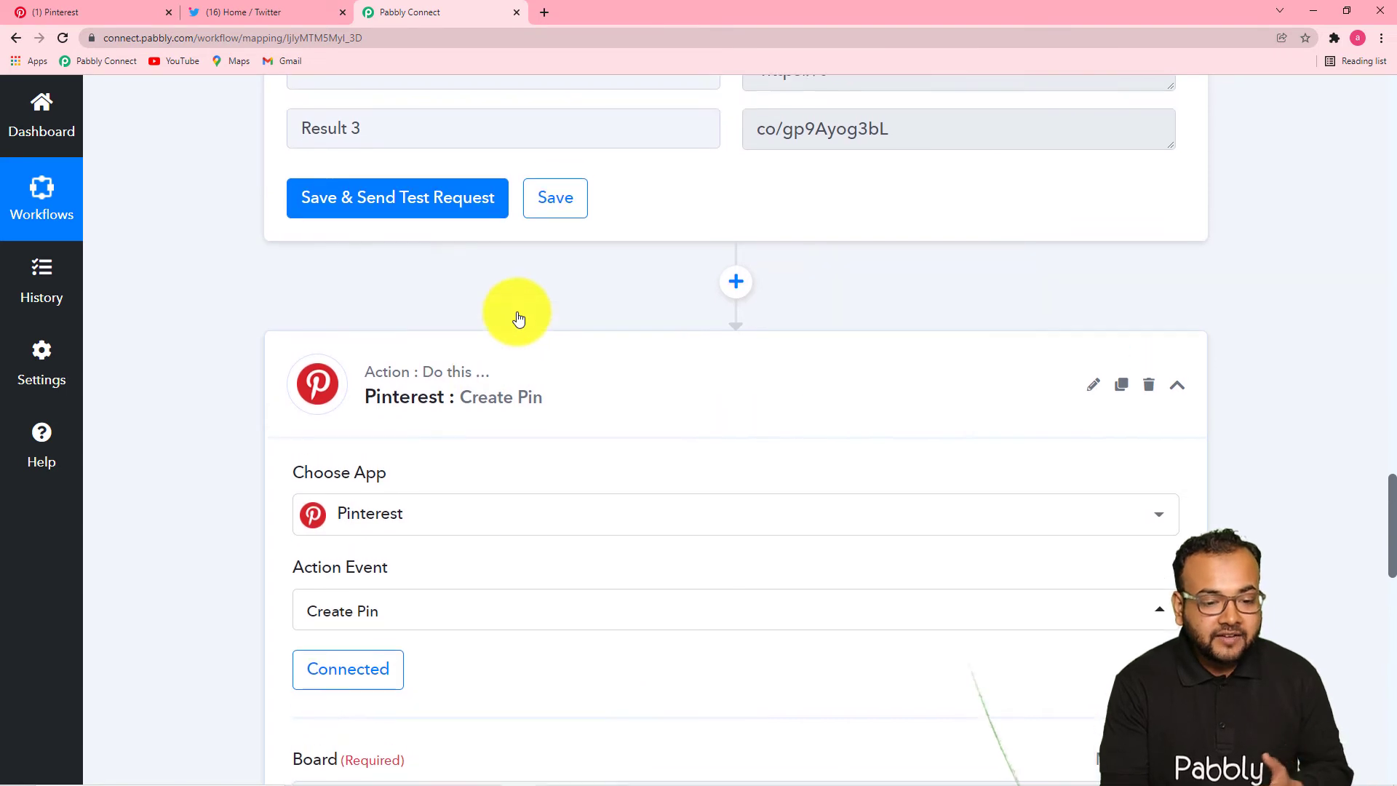
mouse_move(455, 670)
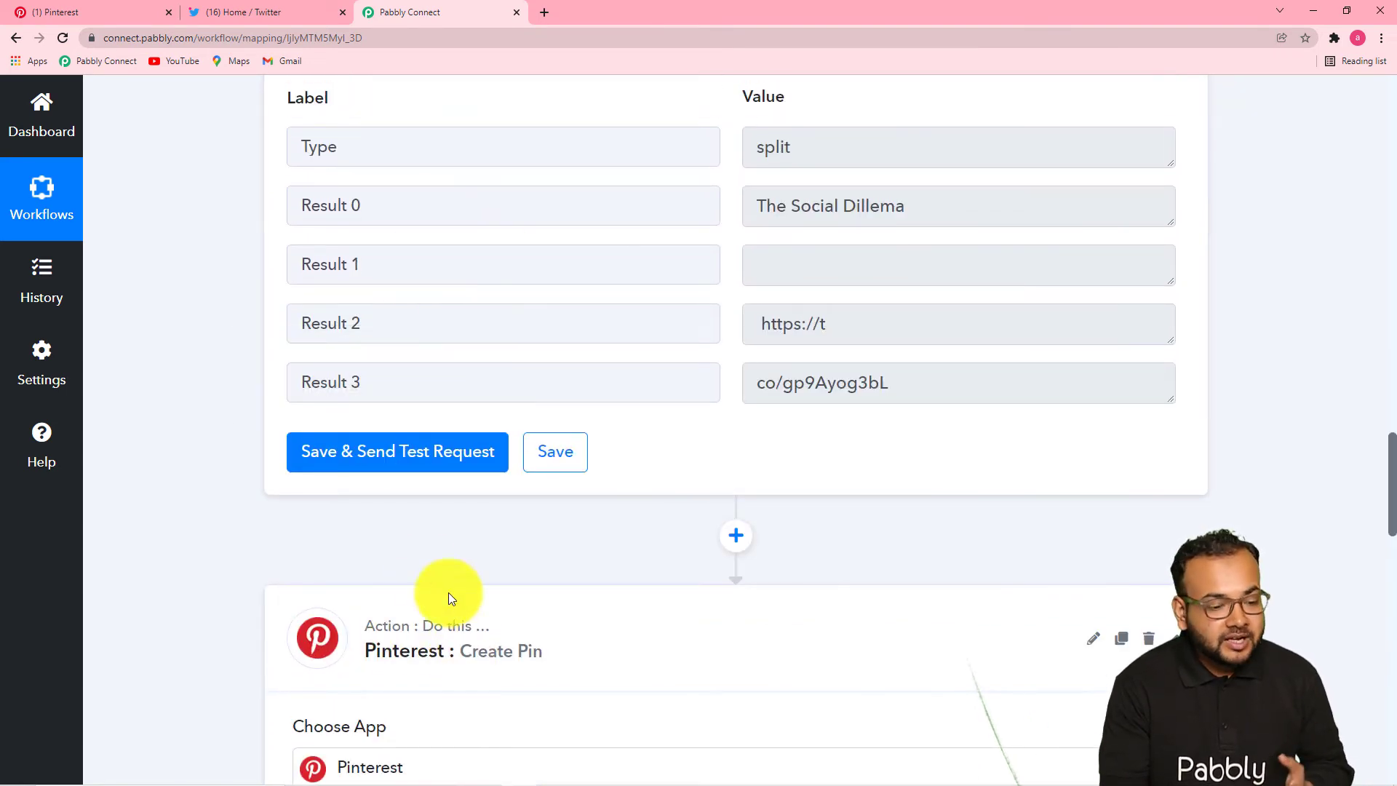
Reconnect the Pinterest Create Pin action using the existing connection Pinterest #8
scroll(198, 463, down, 3)
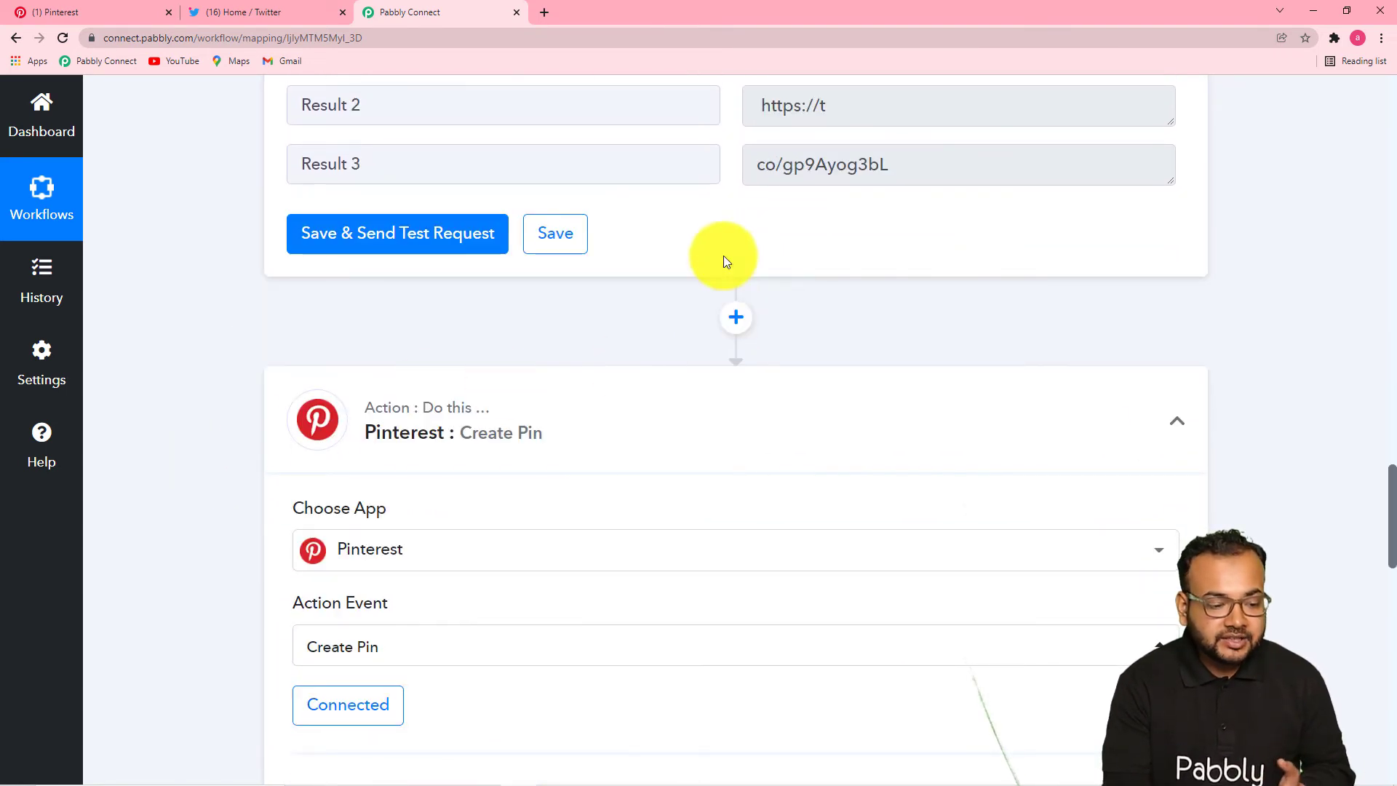
scroll(499, 429, down, 1)
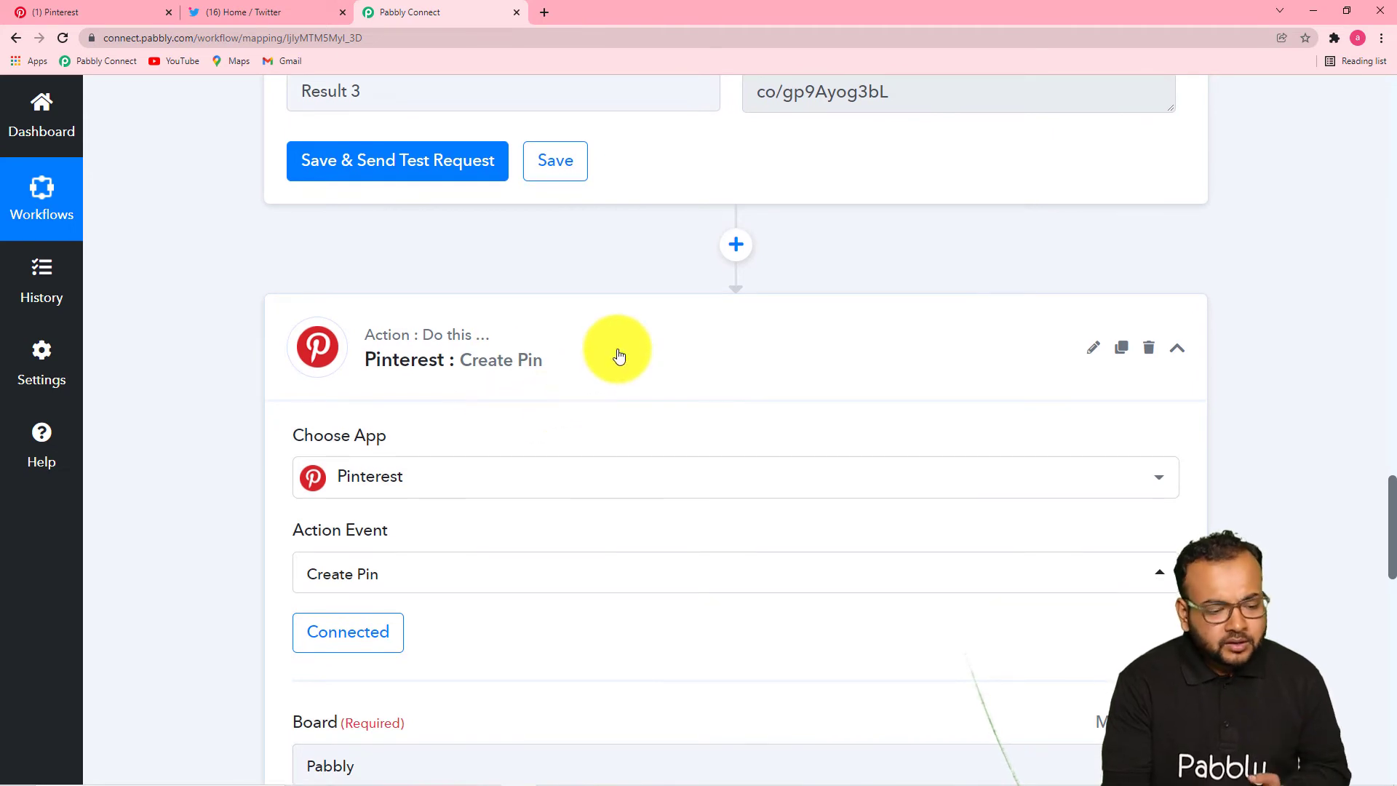
scroll(617, 354, up, 1)
scroll(499, 446, down, 5)
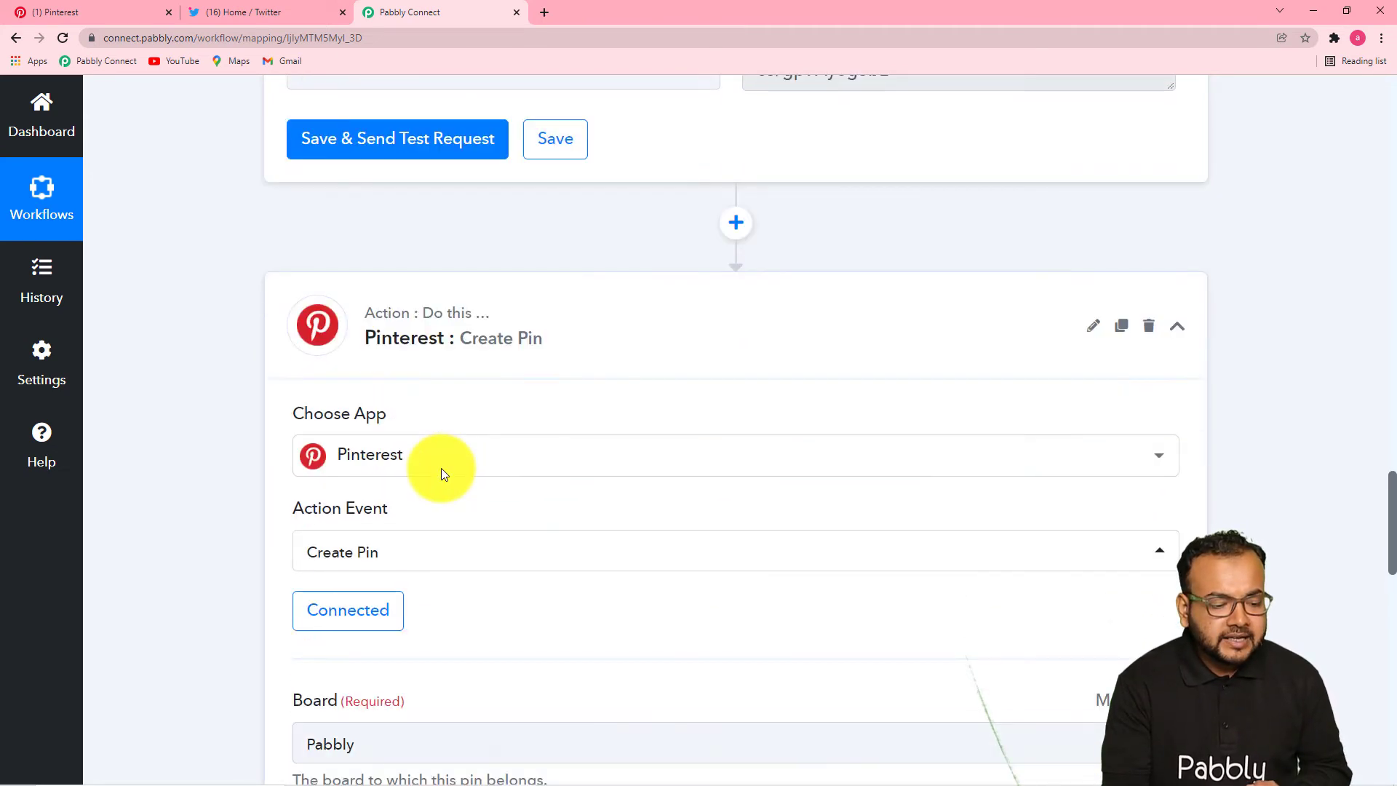
click(327, 347)
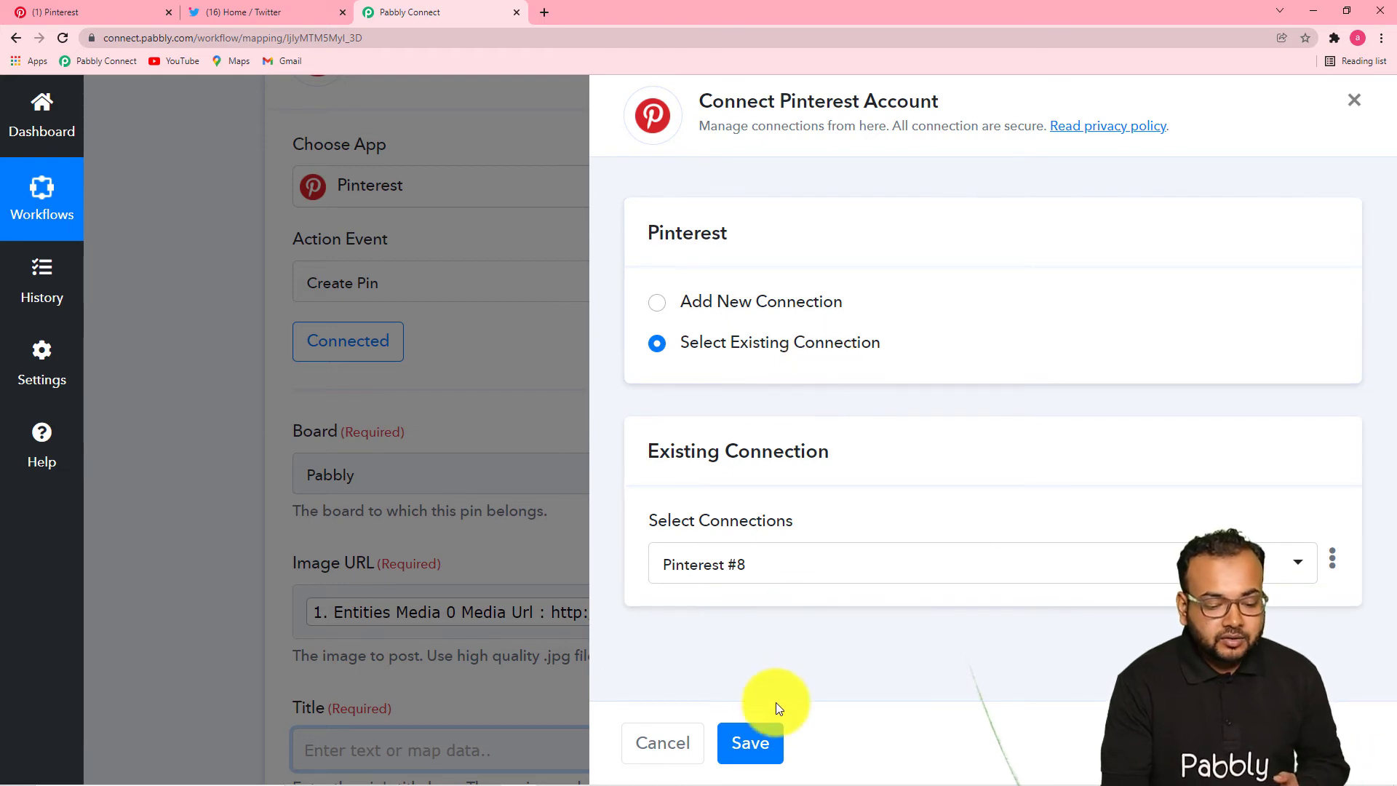
click(750, 742)
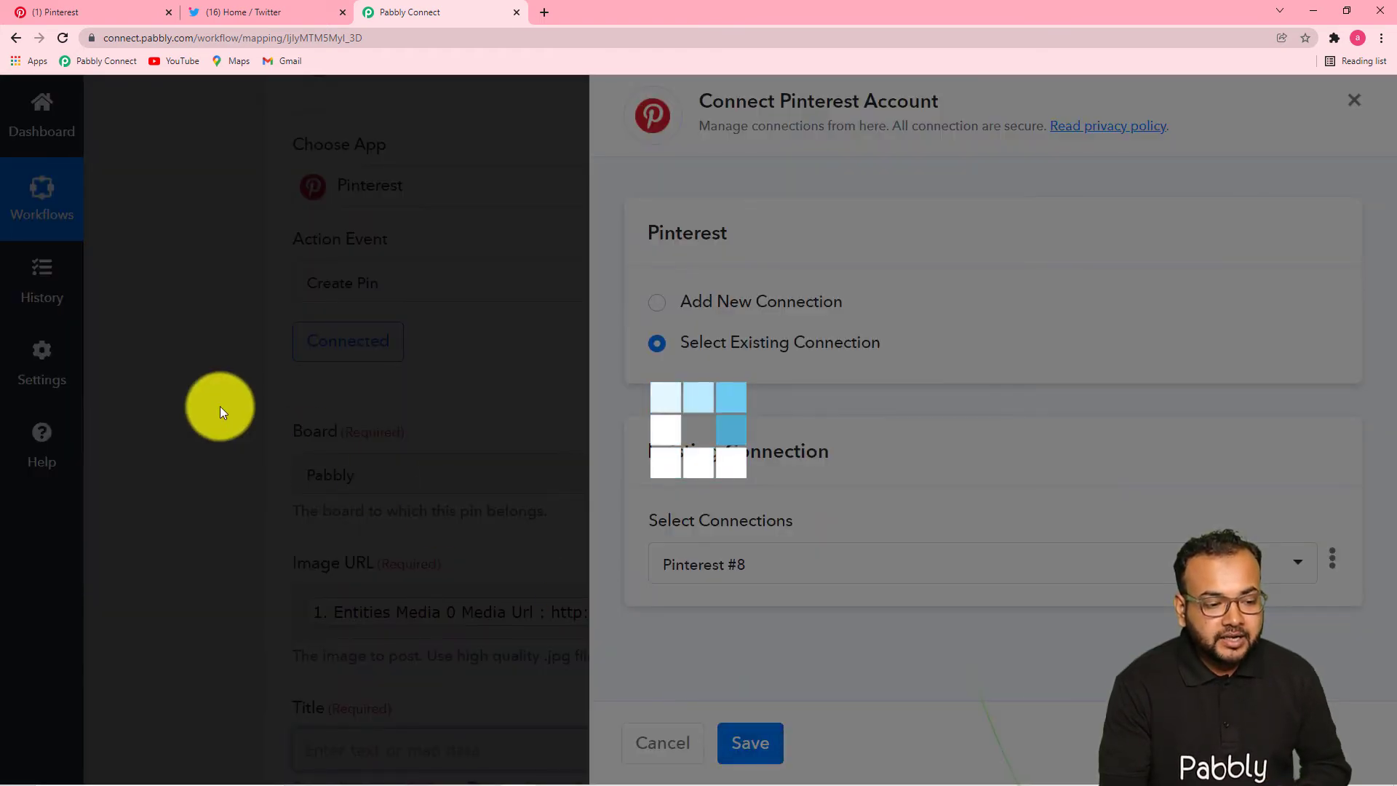
Map the pin's Title to Result 0, The Social Dillema, from the Text Formatter Split Text data
scroll(234, 398, down, 4)
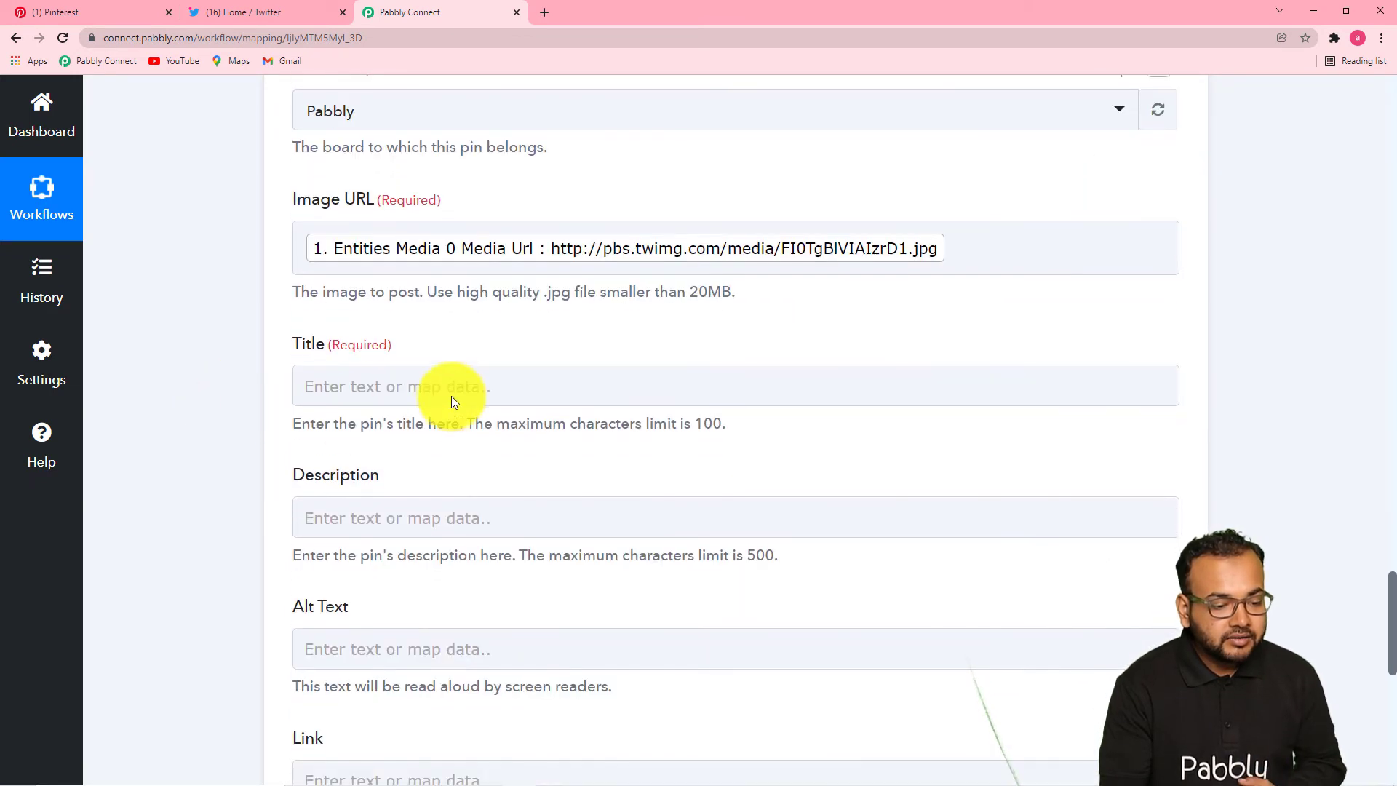
click(456, 389)
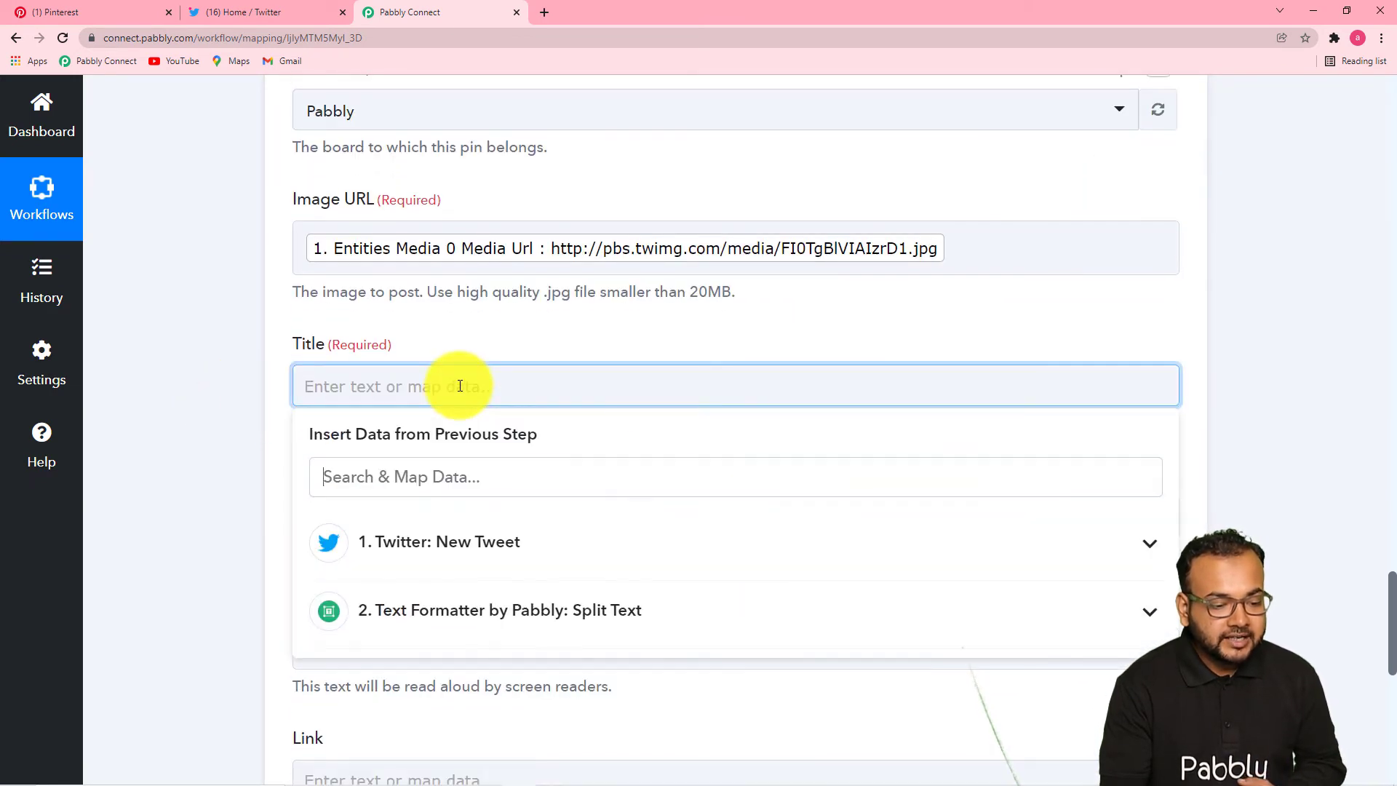
scroll(466, 385, down, 1)
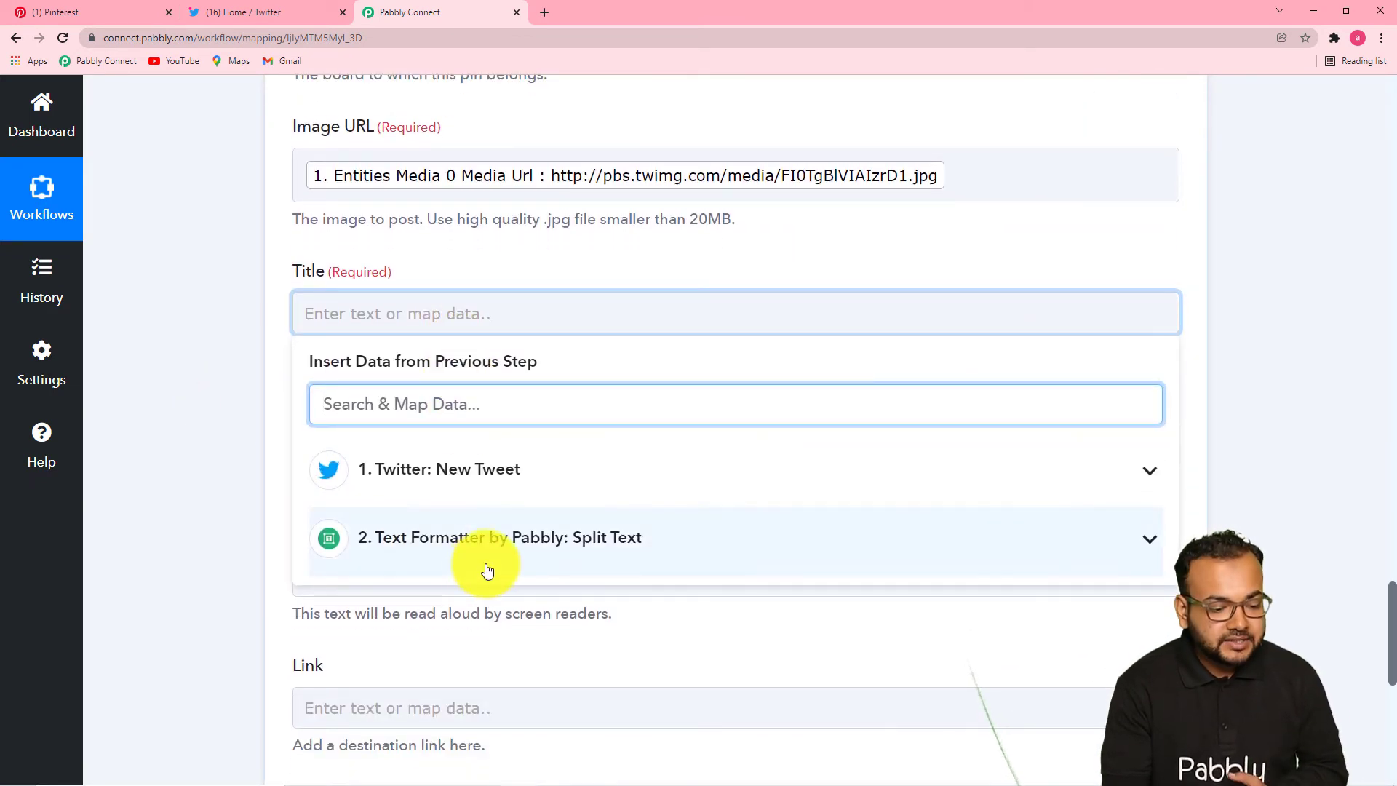
scroll(202, 458, down, 4)
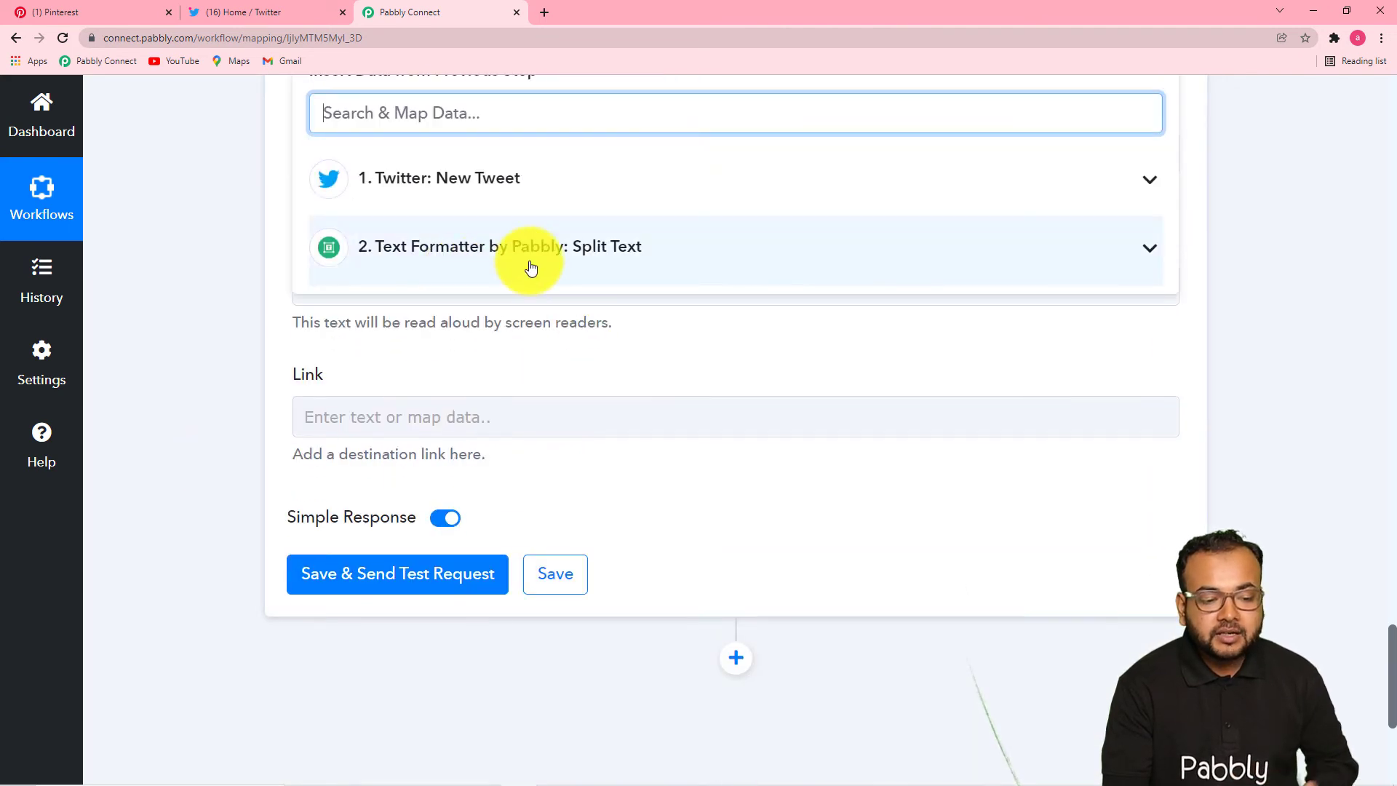
click(617, 256)
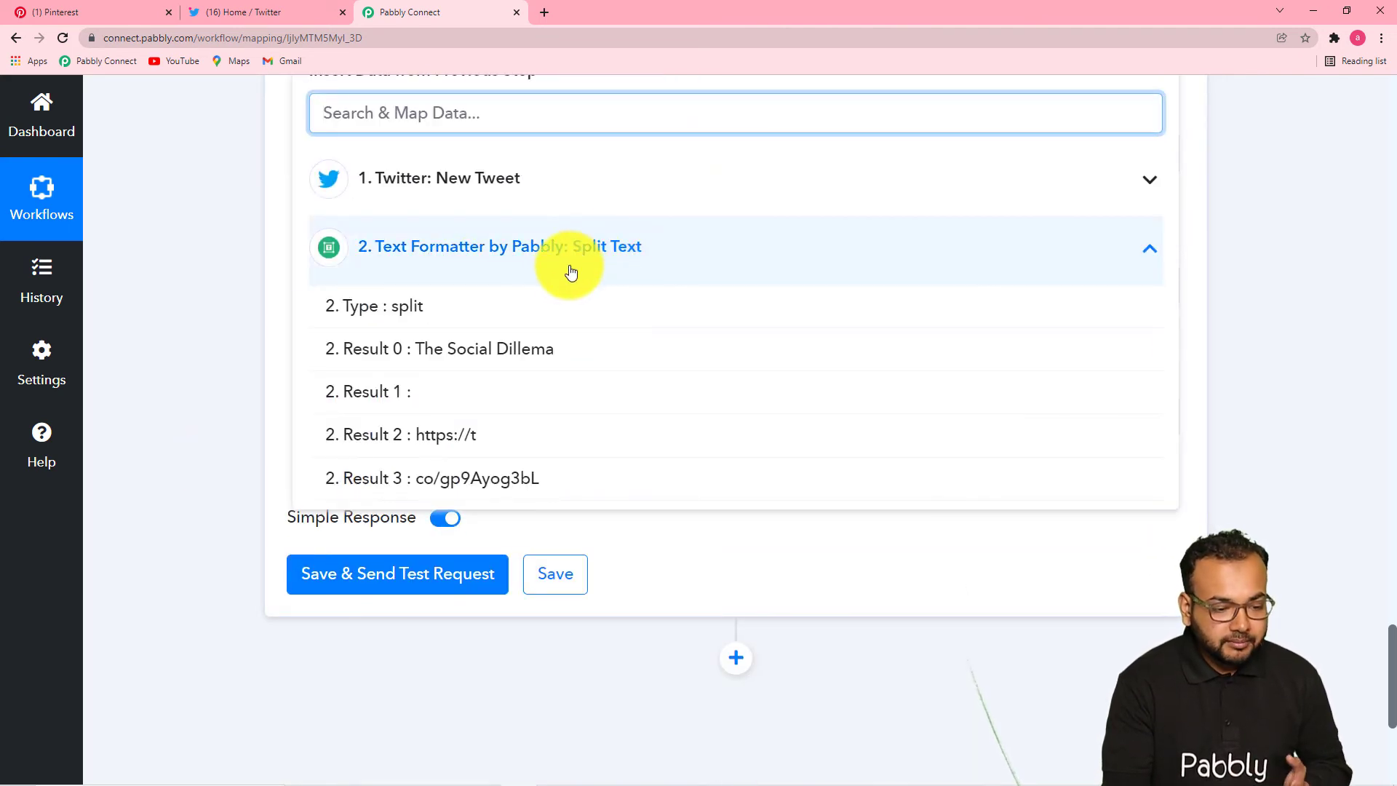
click(469, 355)
scroll(196, 232, up, 3)
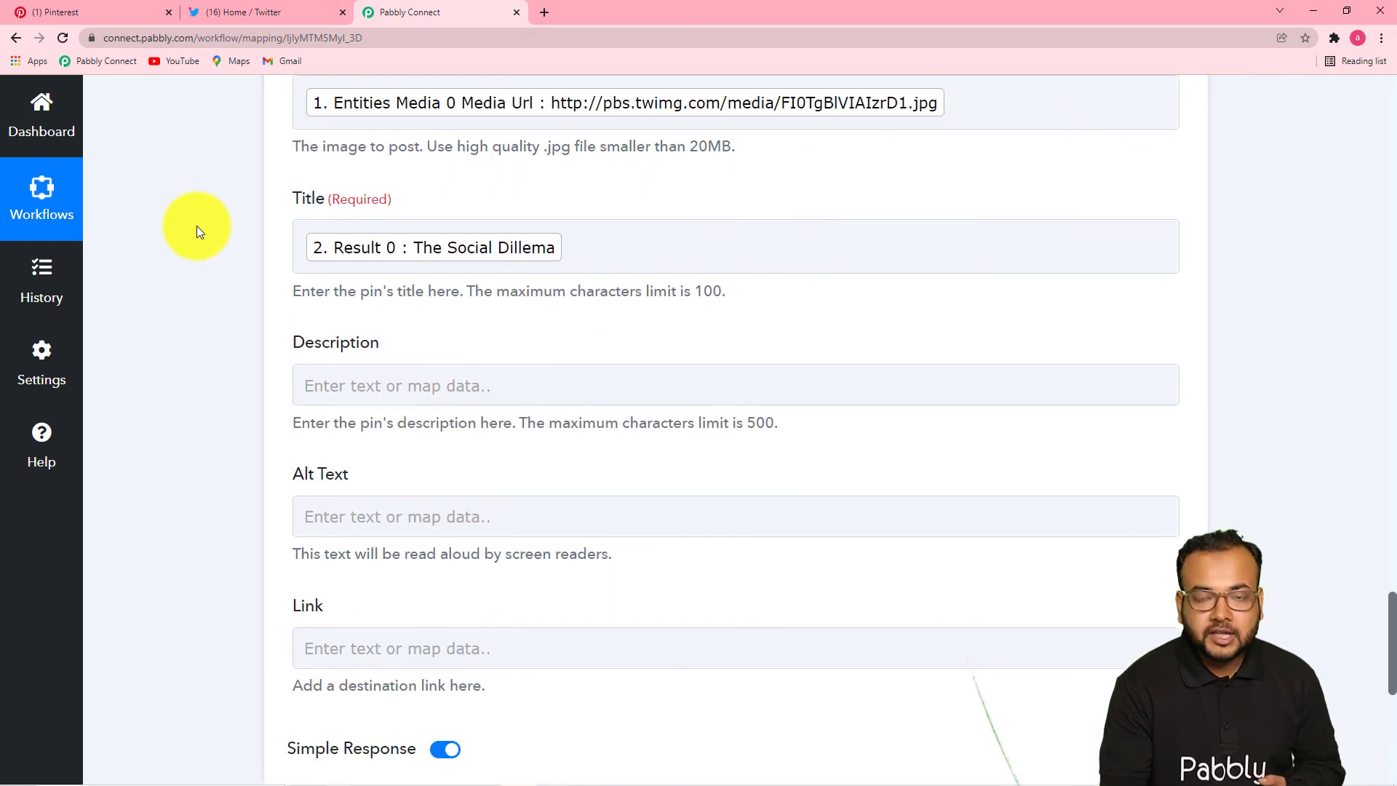
scroll(199, 231, down, 3)
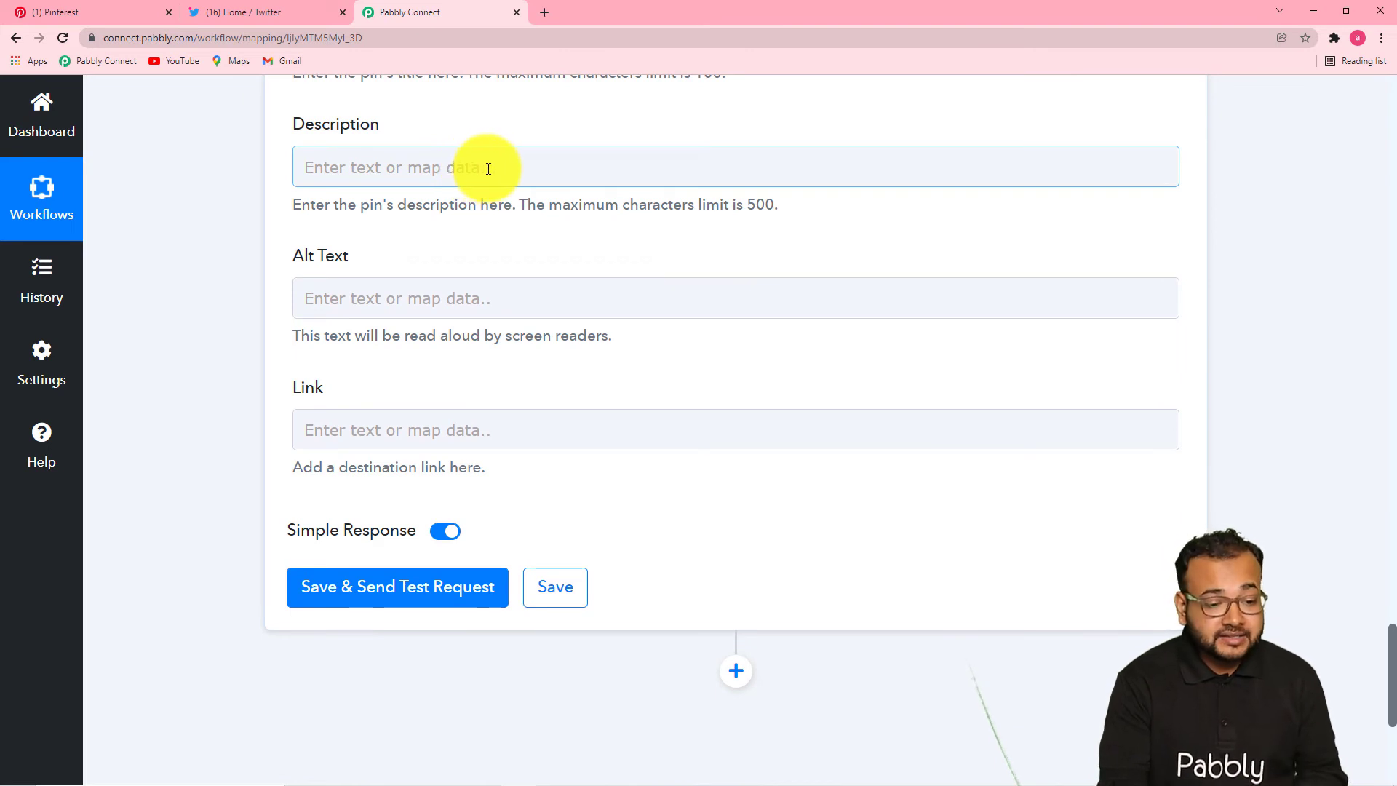
Look over the optional Description, Alt Text and Link fields of the Pinterest Create Pin action
scroll(567, 232, down, 2)
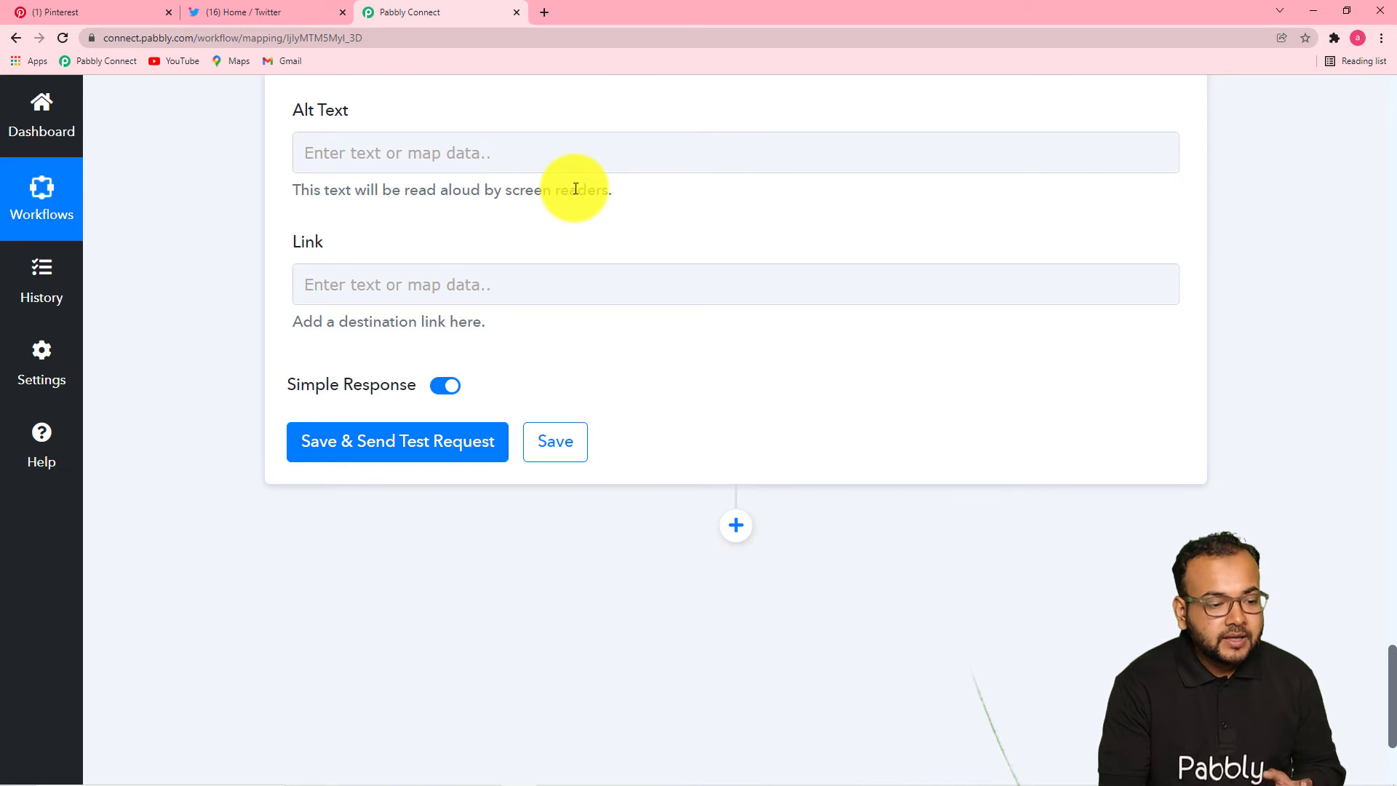
scroll(574, 188, down, 1)
scroll(461, 159, up, 1)
click(355, 279)
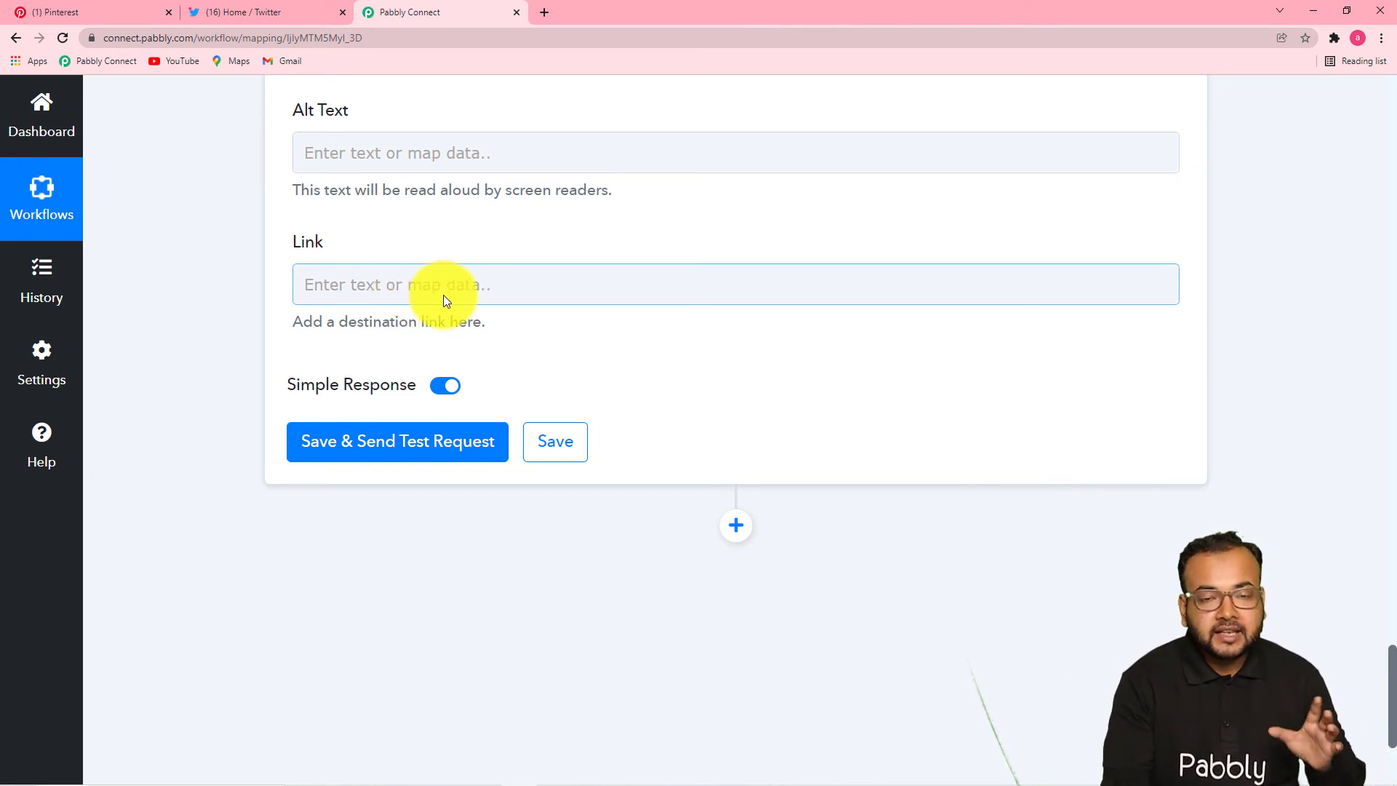
scroll(467, 298, down, 2)
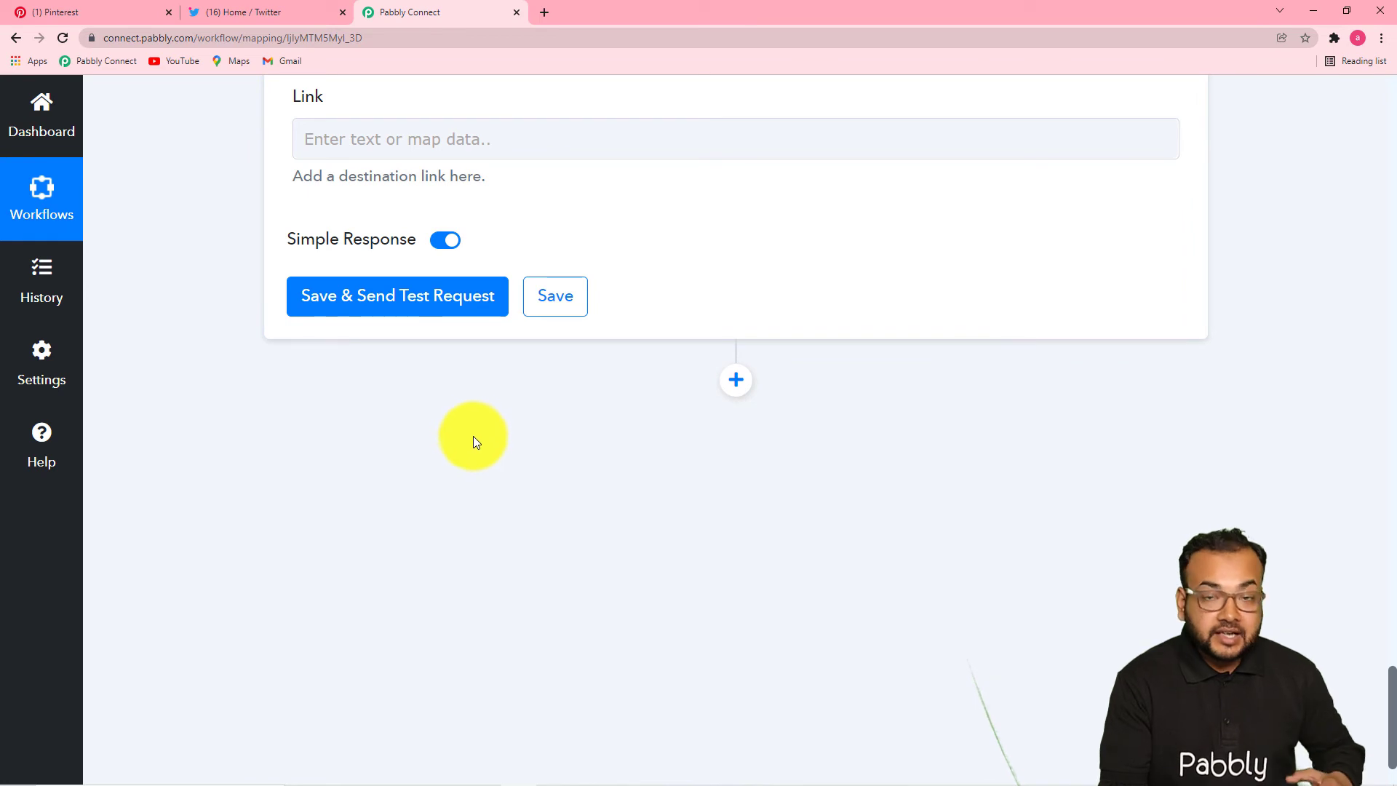
scroll(474, 438, up, 3)
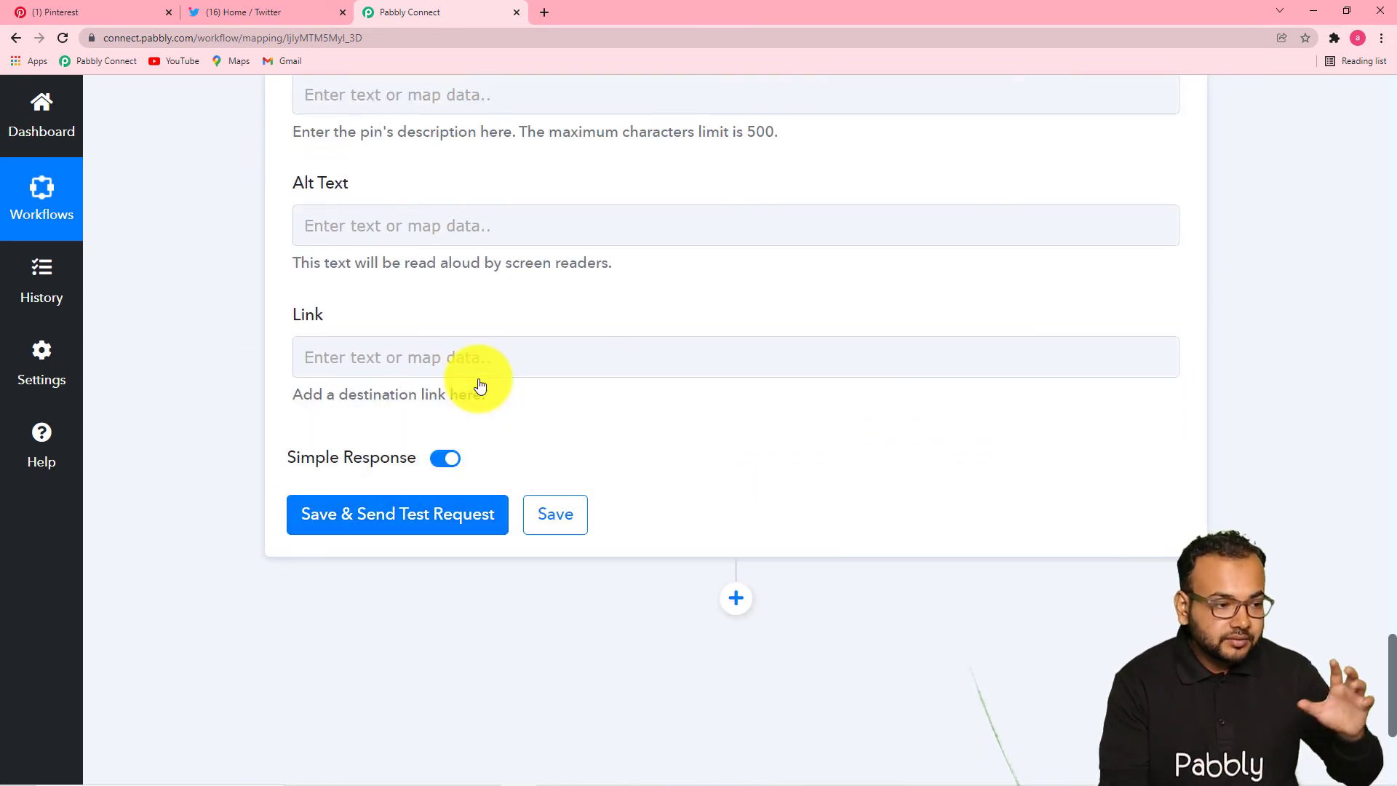
click(491, 376)
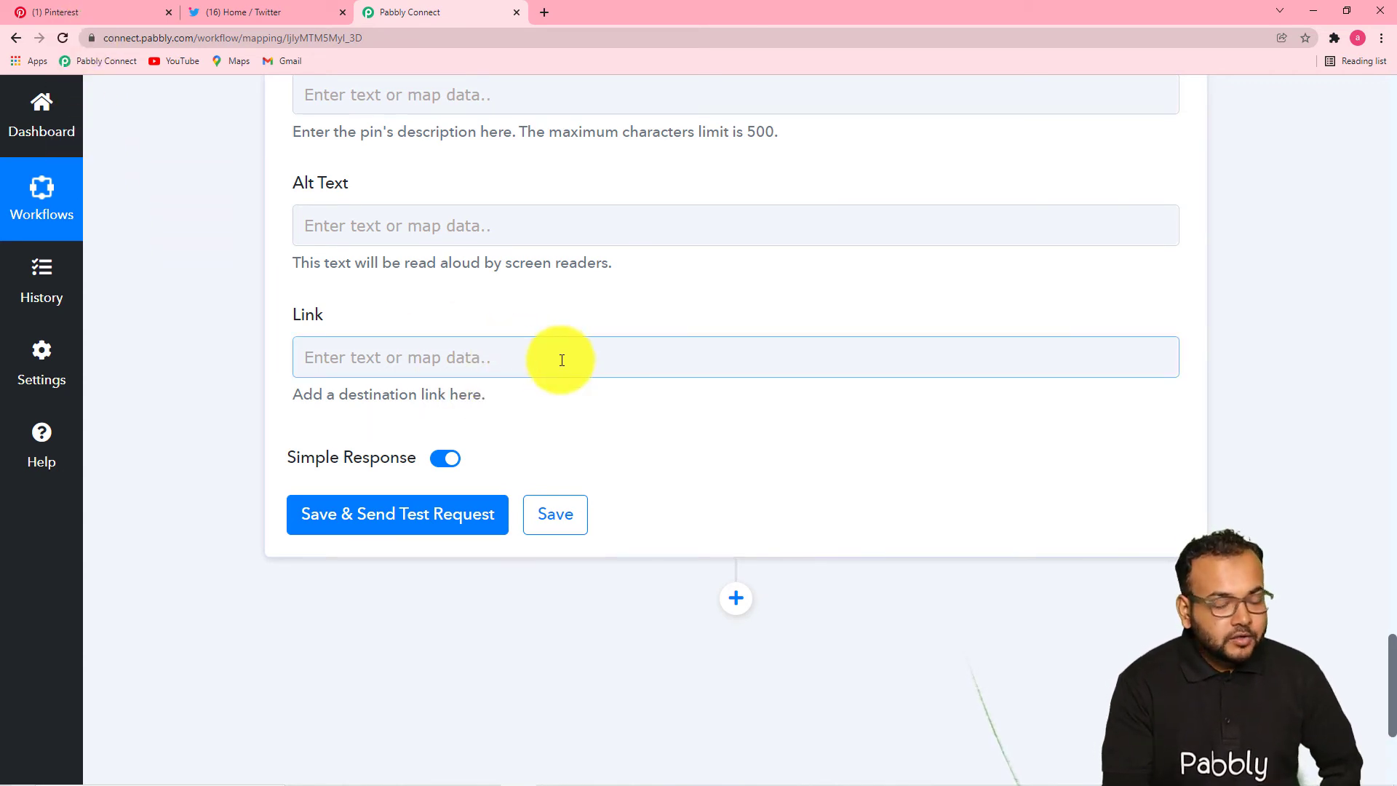
click(212, 216)
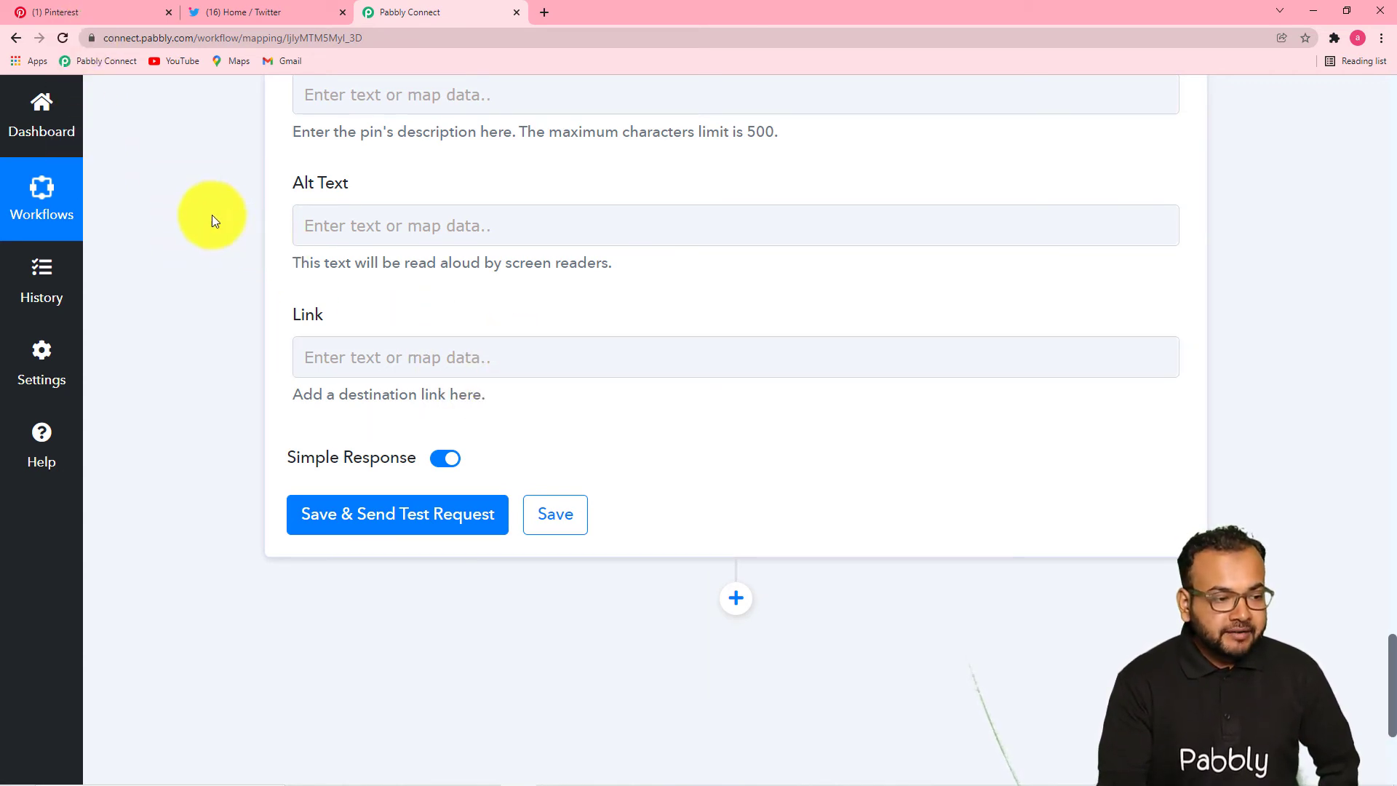
Switch to Pinterest and check the existing pins on the Pabbly board
click(103, 13)
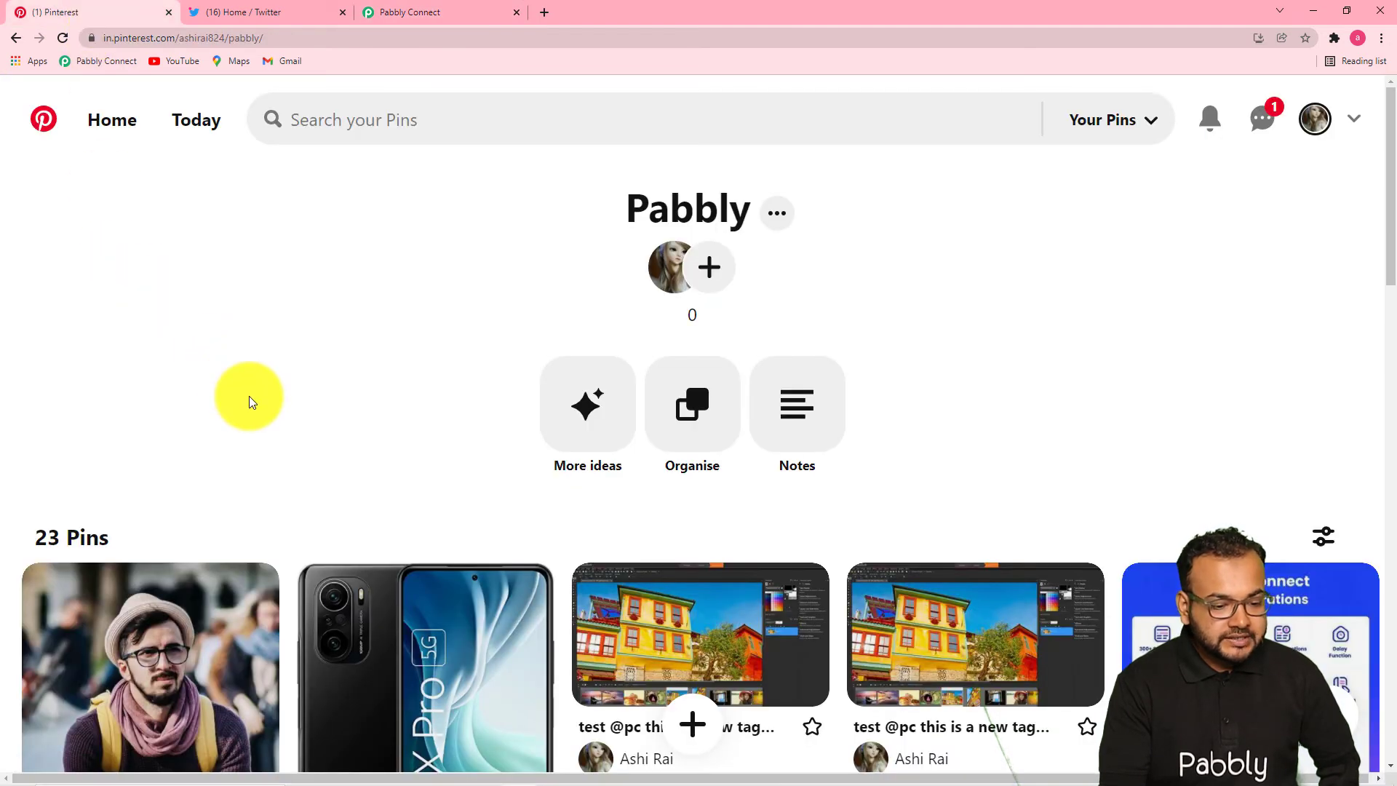
scroll(249, 396, down, 3)
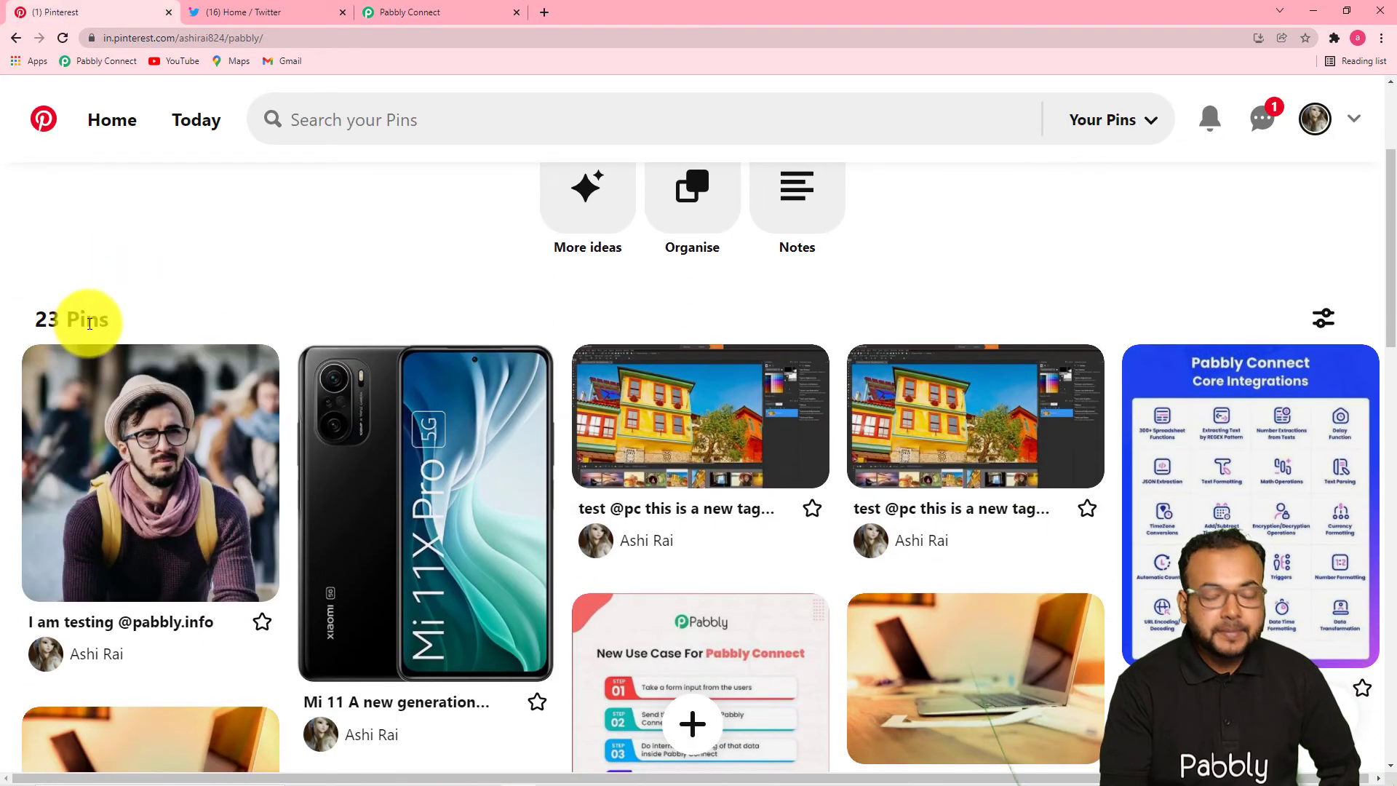
scroll(379, 339, up, 3)
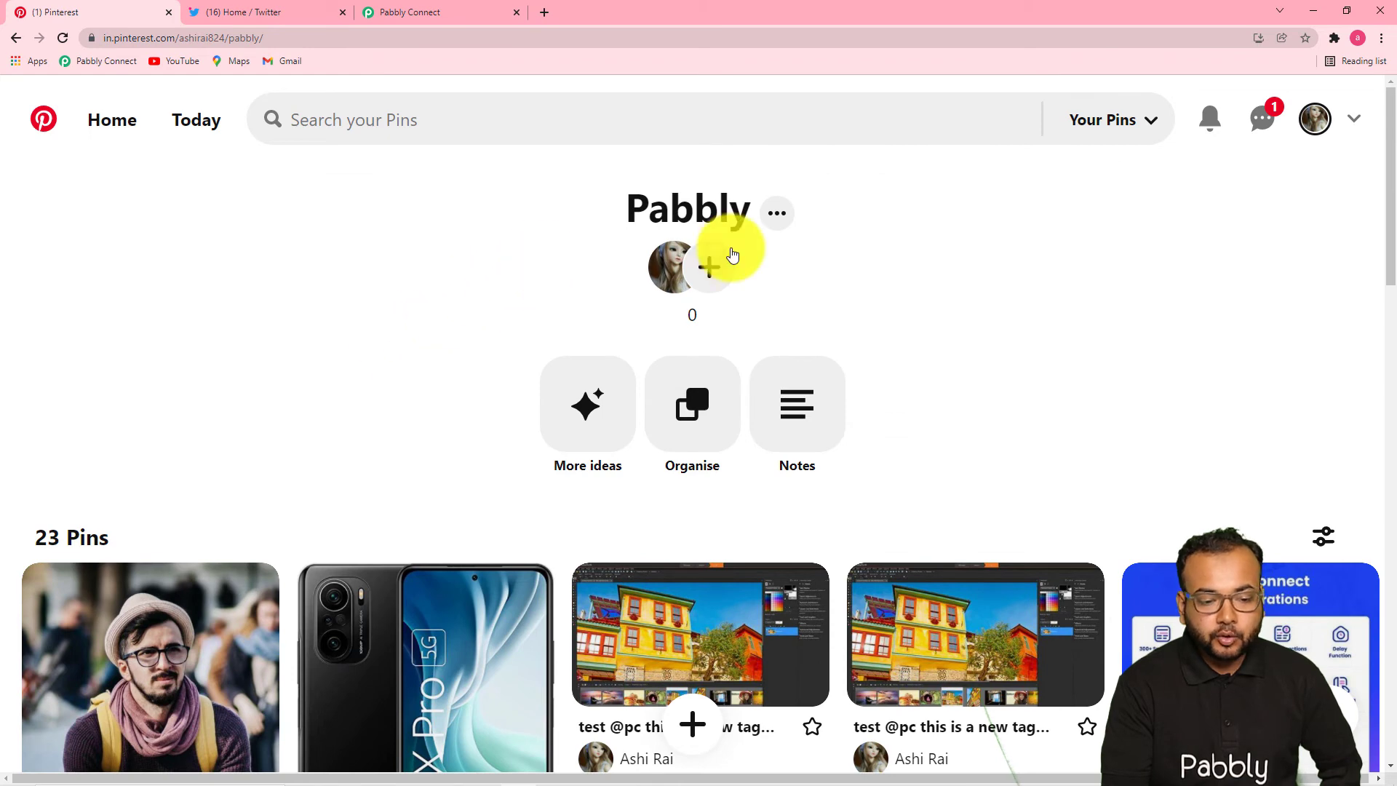
Save the Create Pin action in Pabbly Connect with a test request, and reload the Pabbly board on Pinterest
click(424, 22)
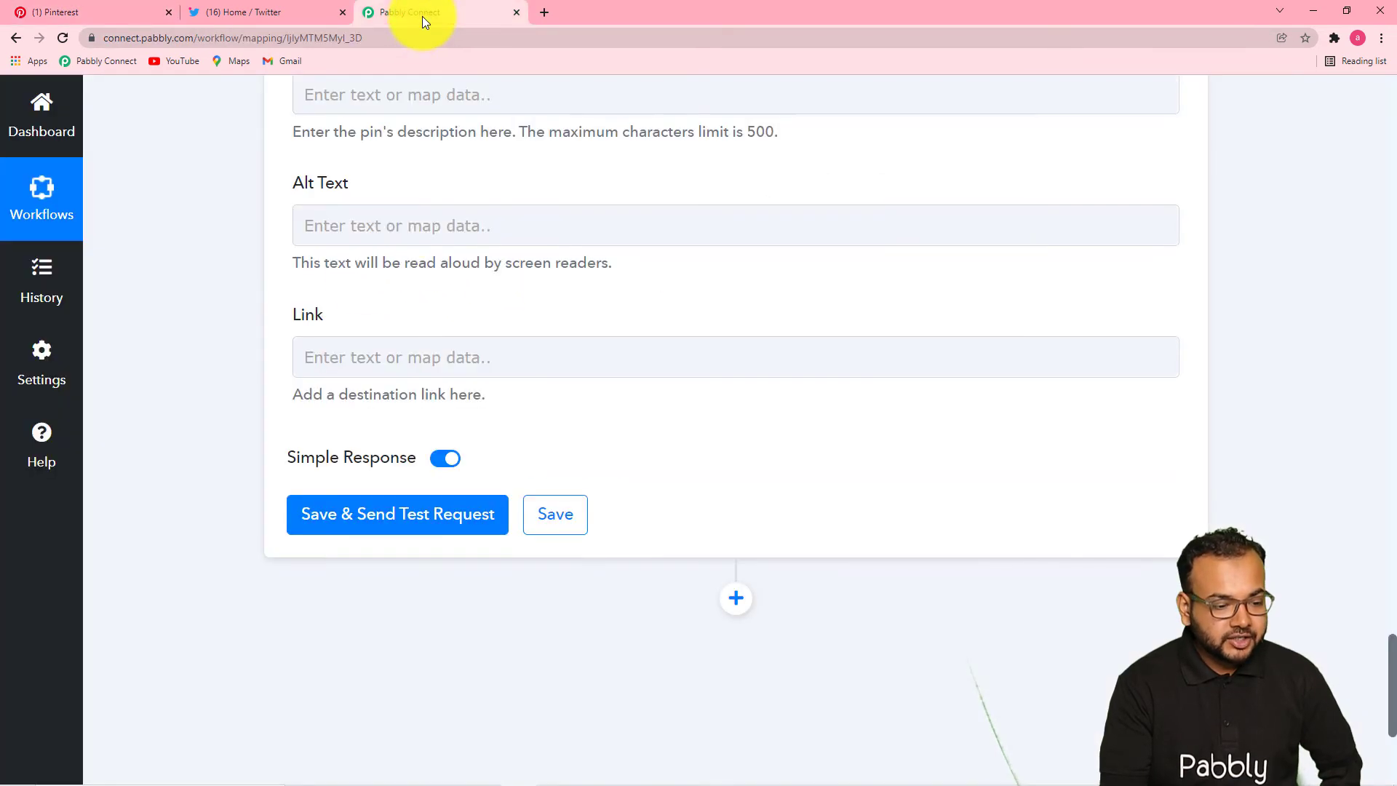
click(335, 529)
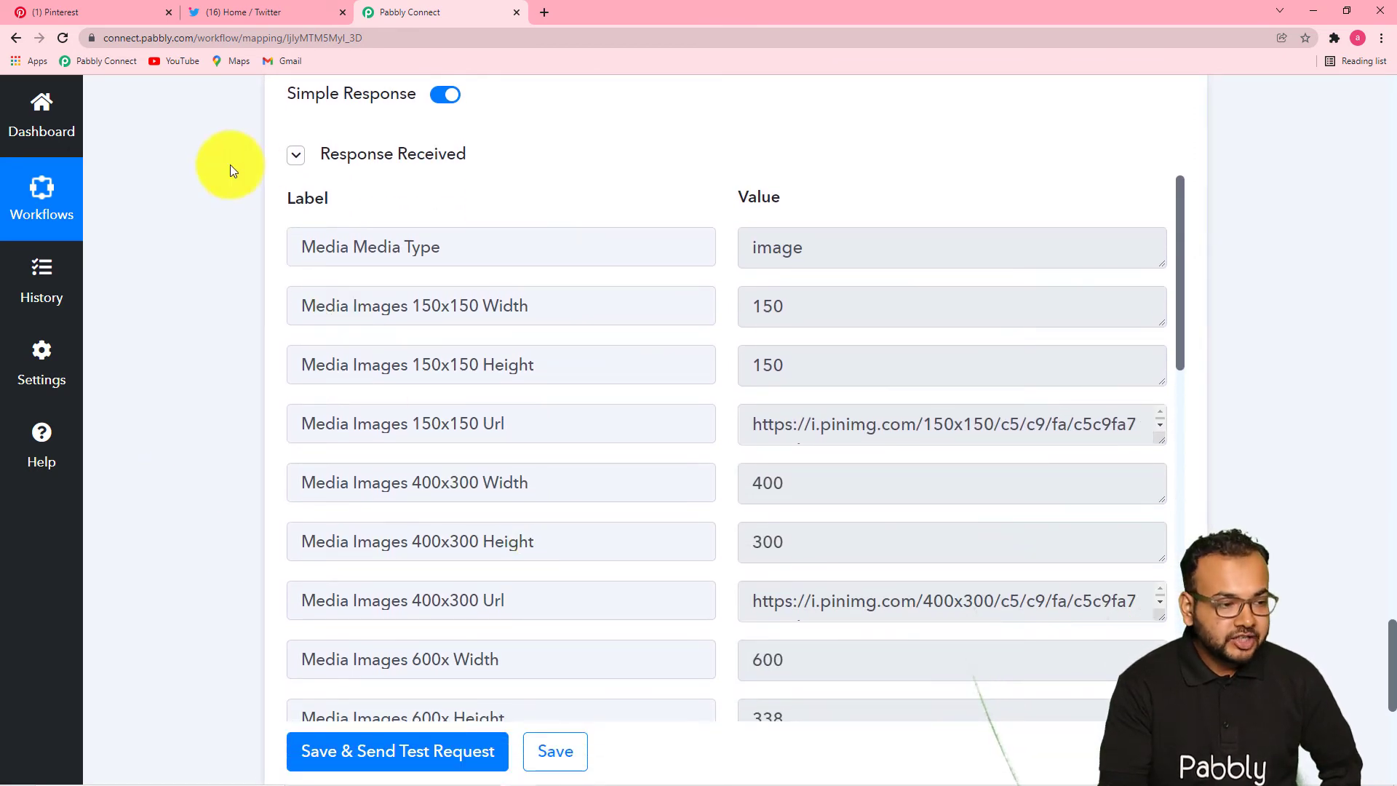
click(125, 8)
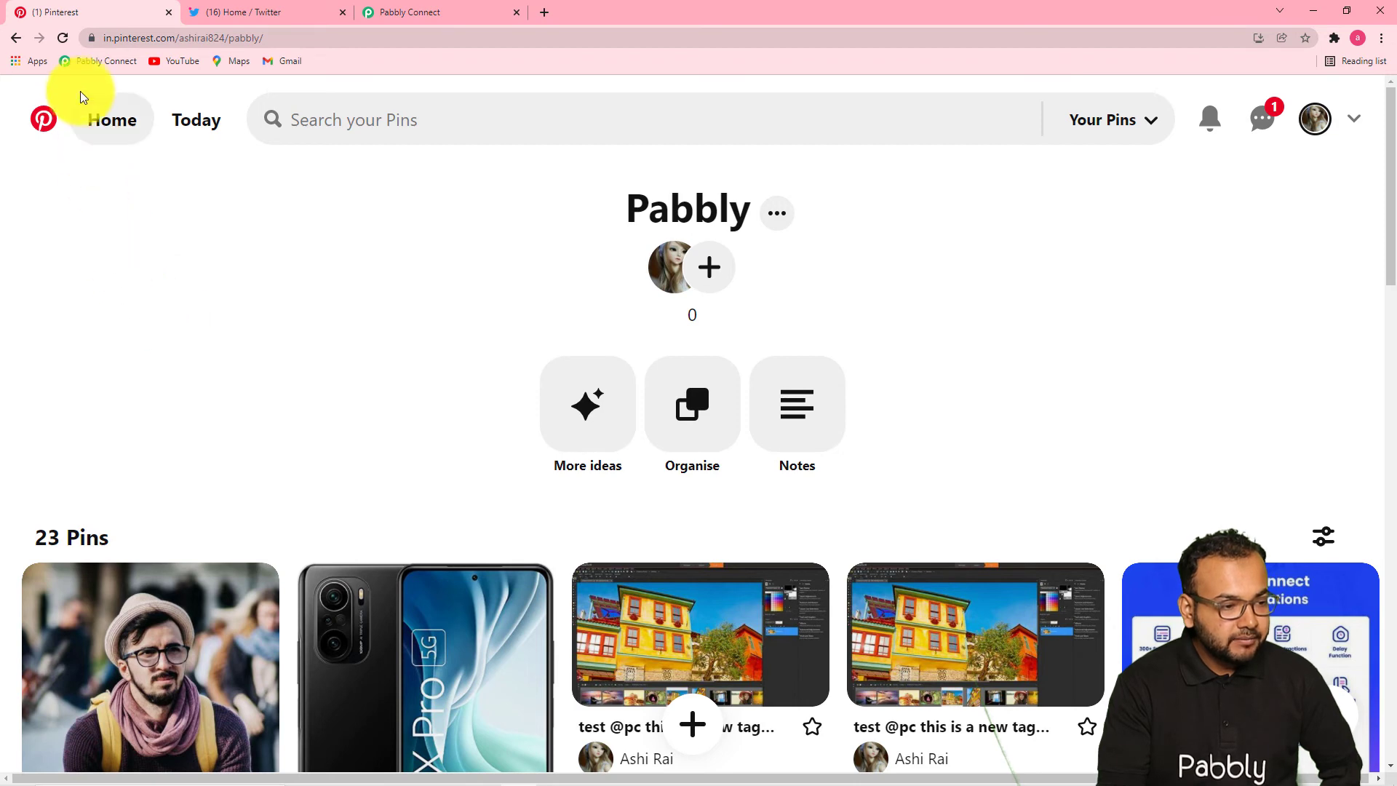
click(64, 38)
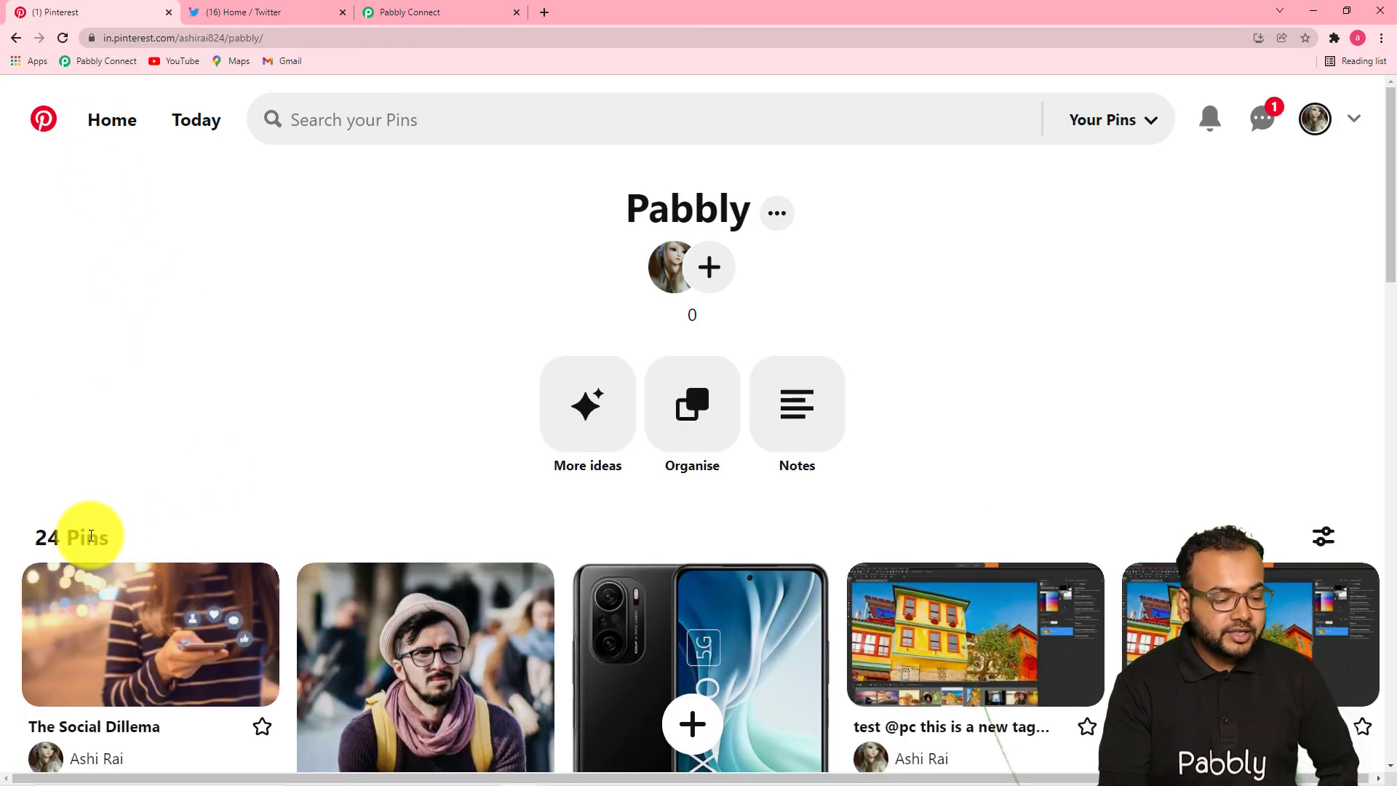
Open the pin The Social Dillema on the Pinterest board and compare it with the source tweet on Twitter
scroll(91, 536, down, 5)
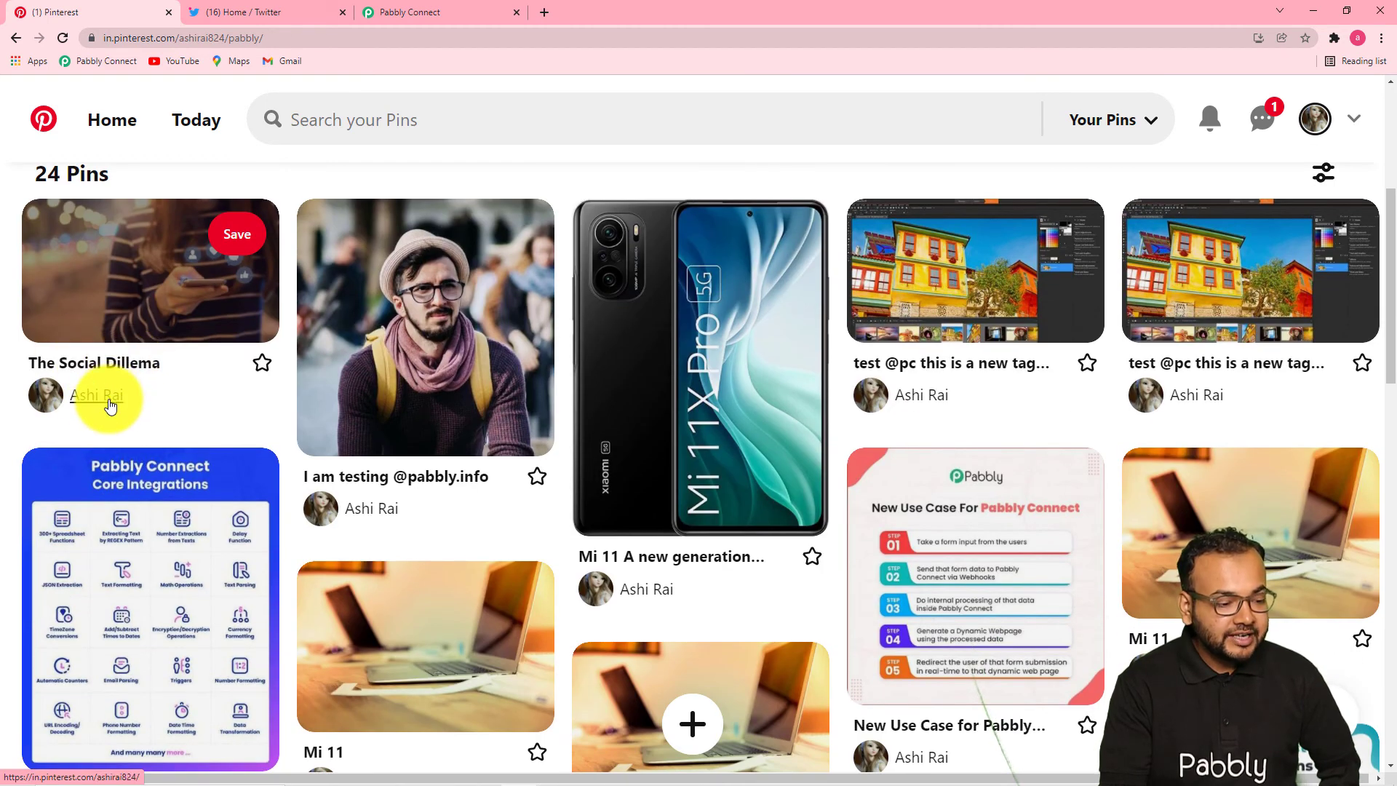
click(115, 353)
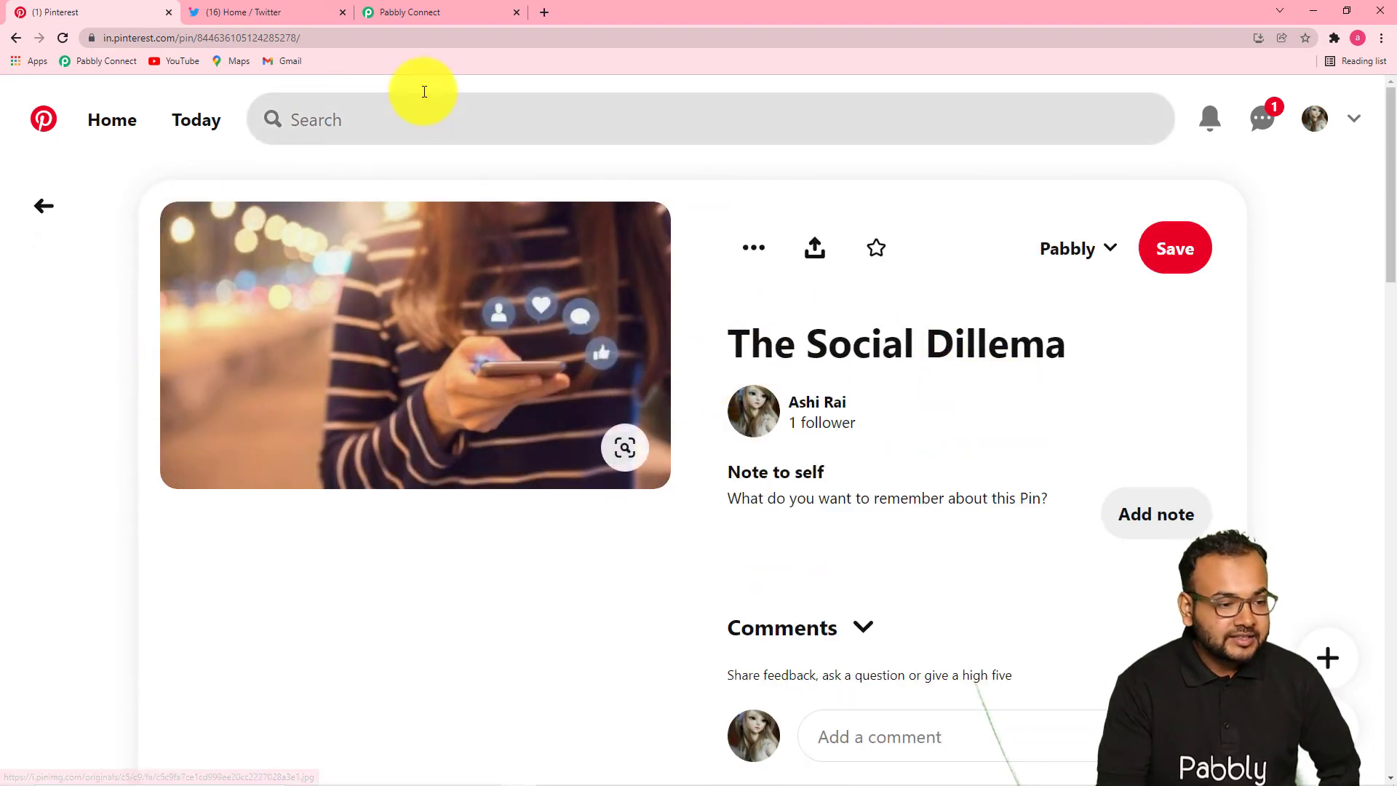
click(316, 19)
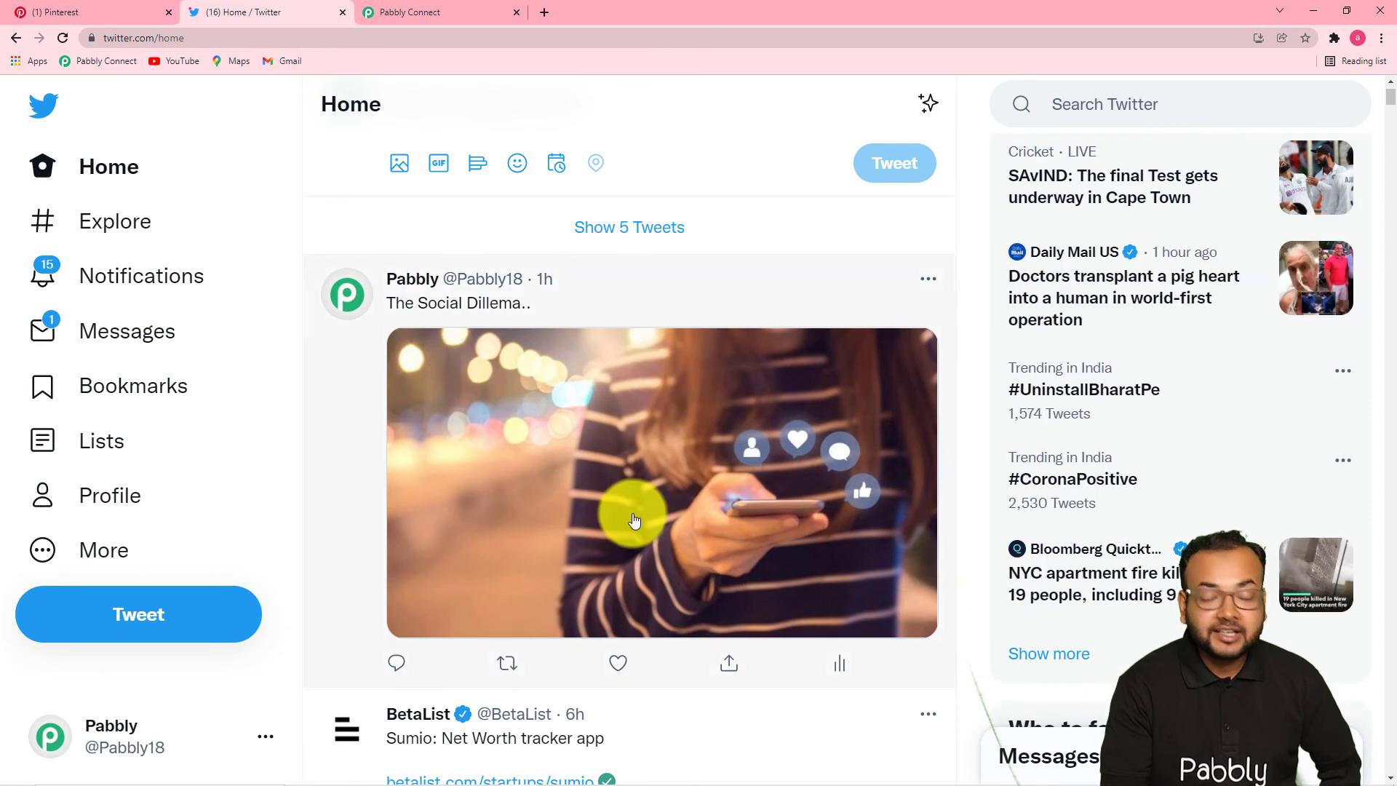
Return to Pabbly Connect and save the Pinterest Create Pin action
click(393, 13)
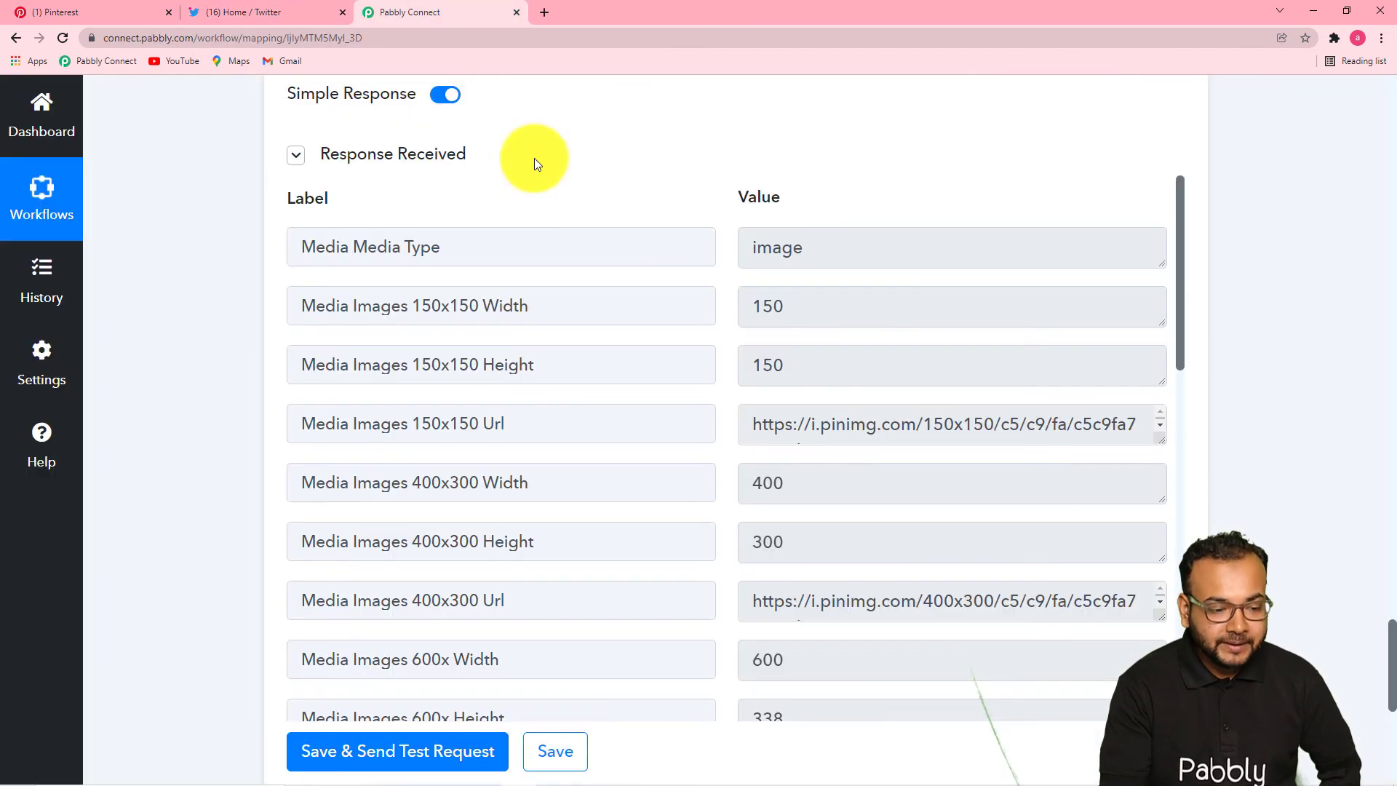
scroll(1299, 494, down, 3)
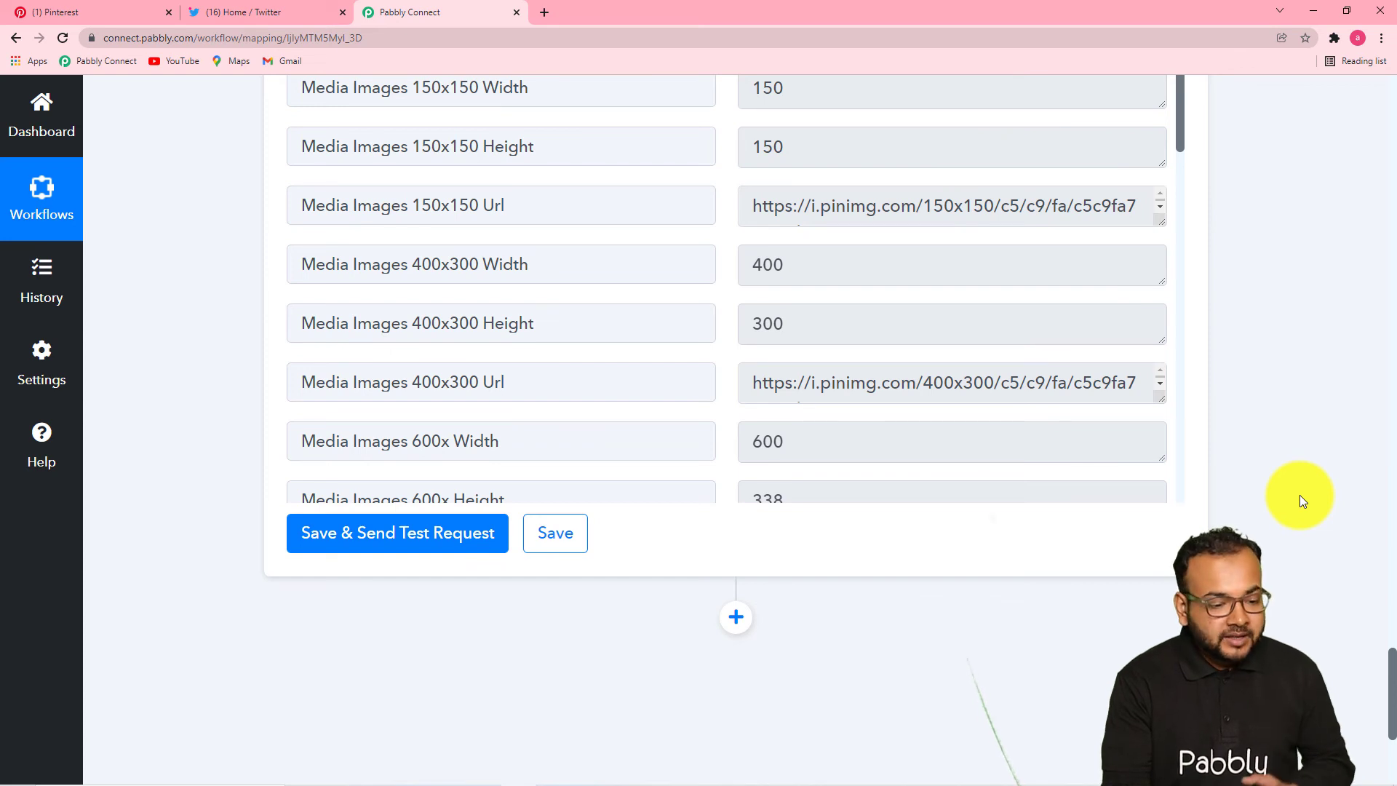
click(553, 536)
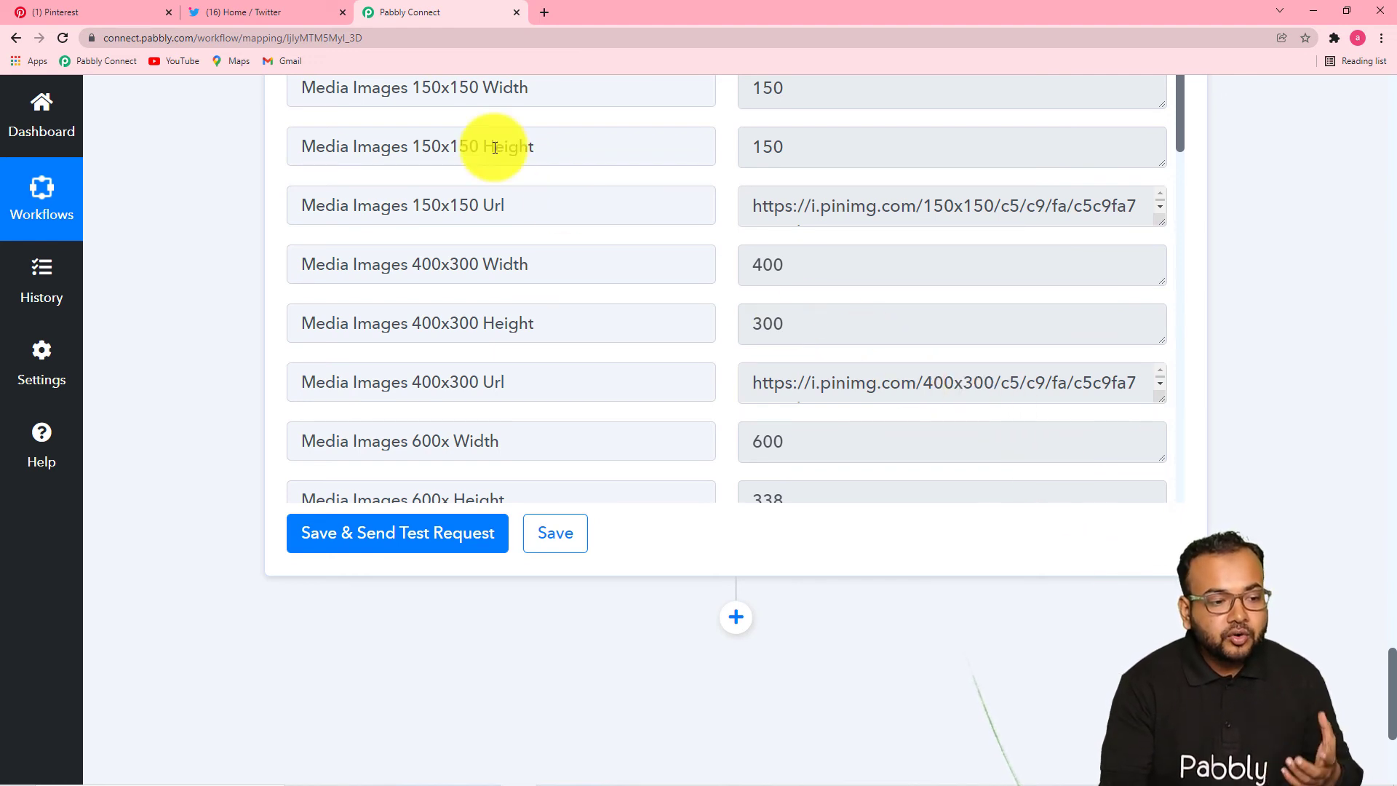
Check the Twitter post and its matching Pinterest pin once more, and return to the Pabbly Connect workflow
click(273, 14)
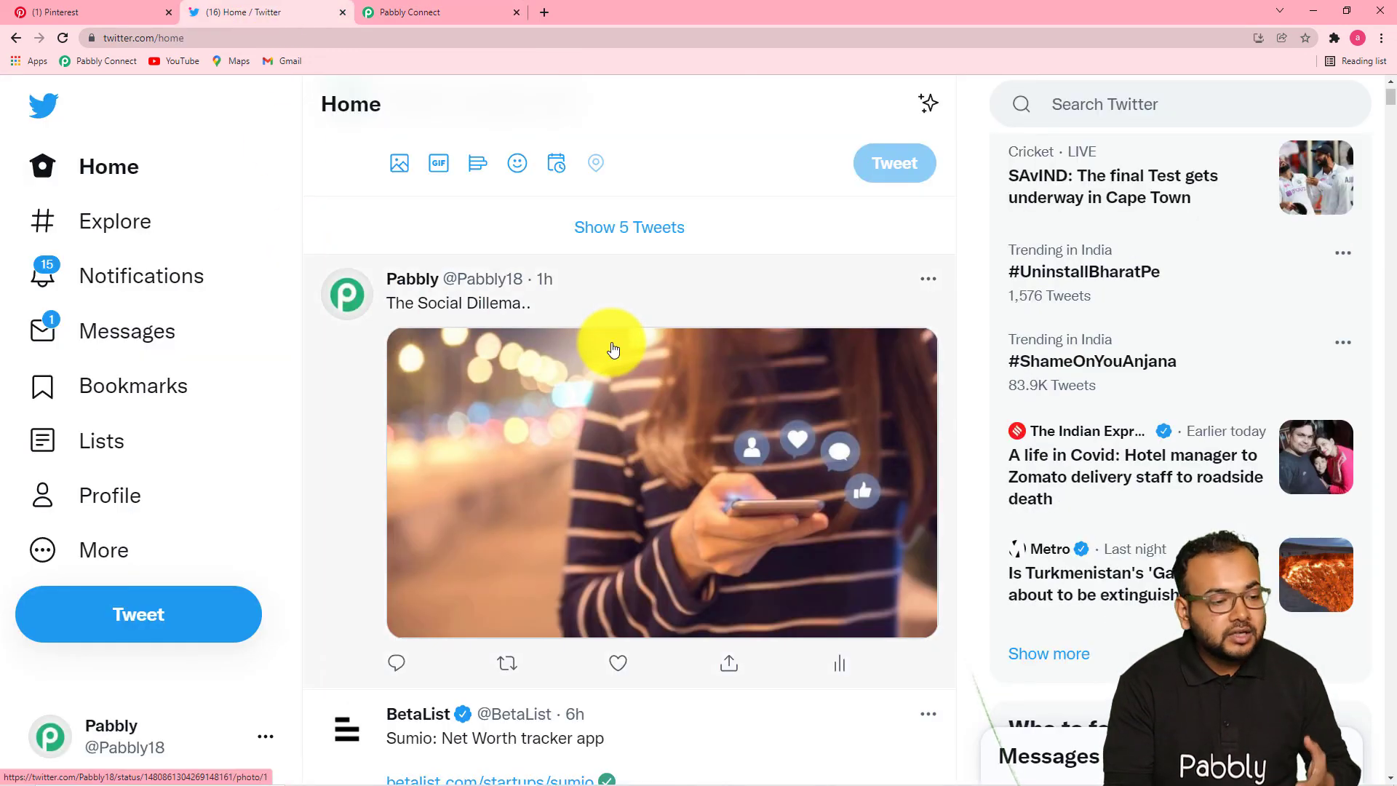
click(116, 13)
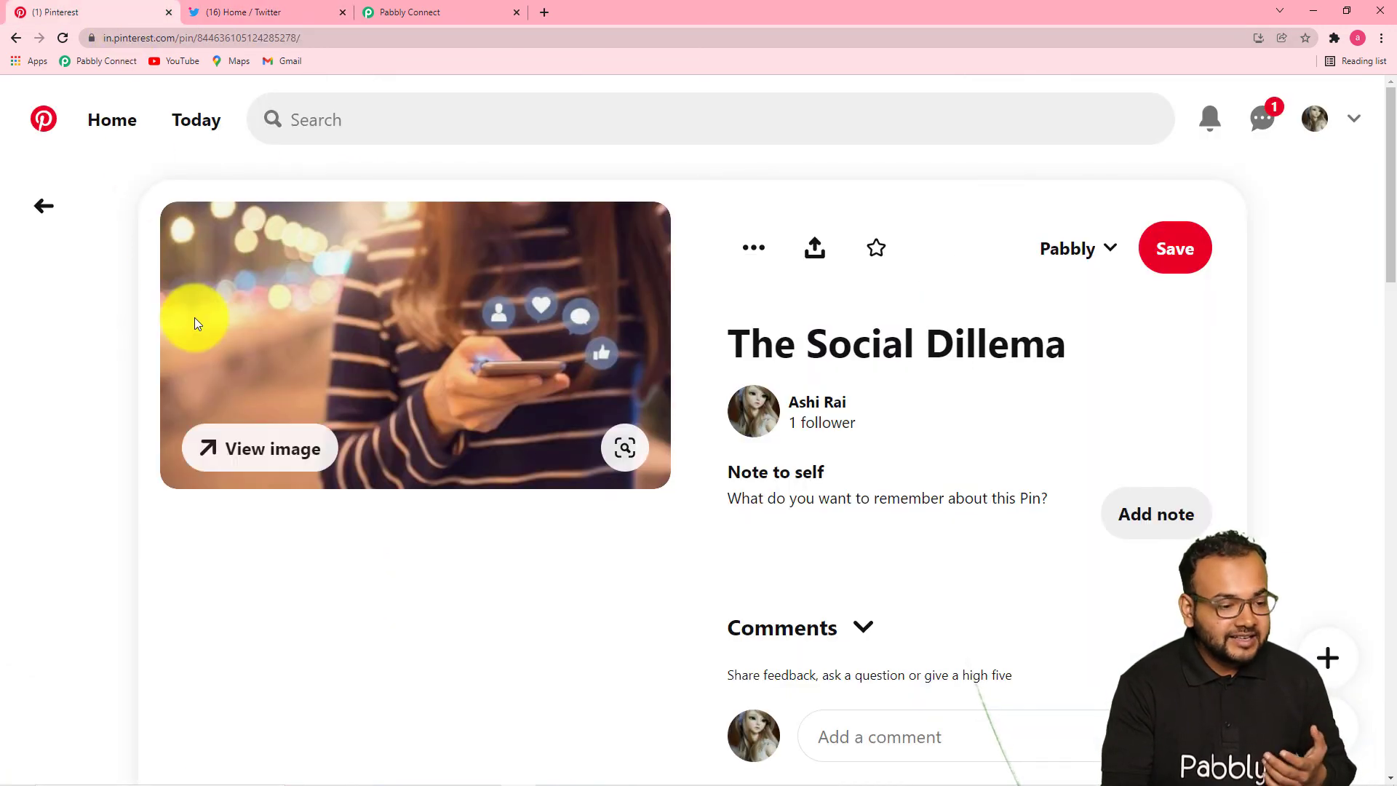
click(426, 11)
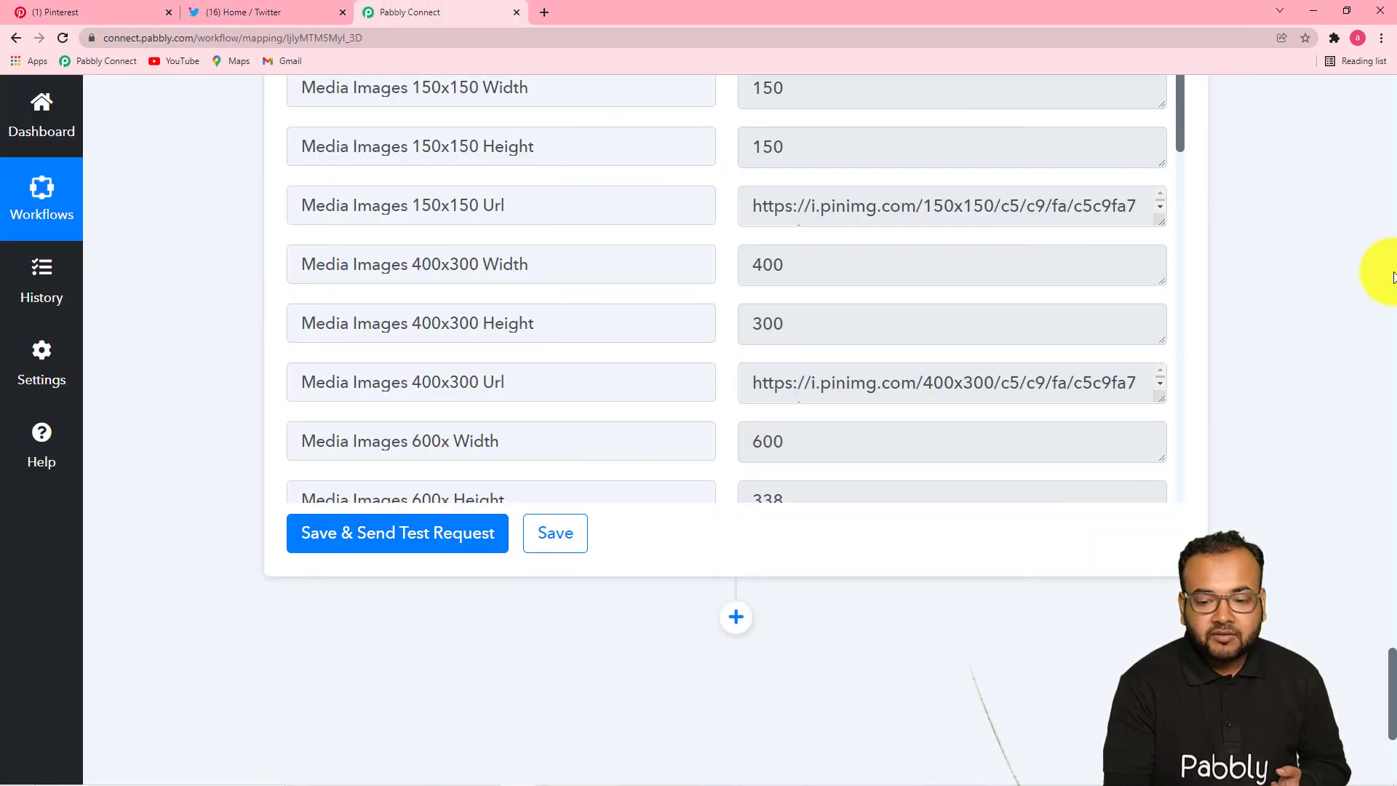
Review the workflow from the Twitter New Tweet trigger and its response to the Text Formatter Split Text action
click(1391, 282)
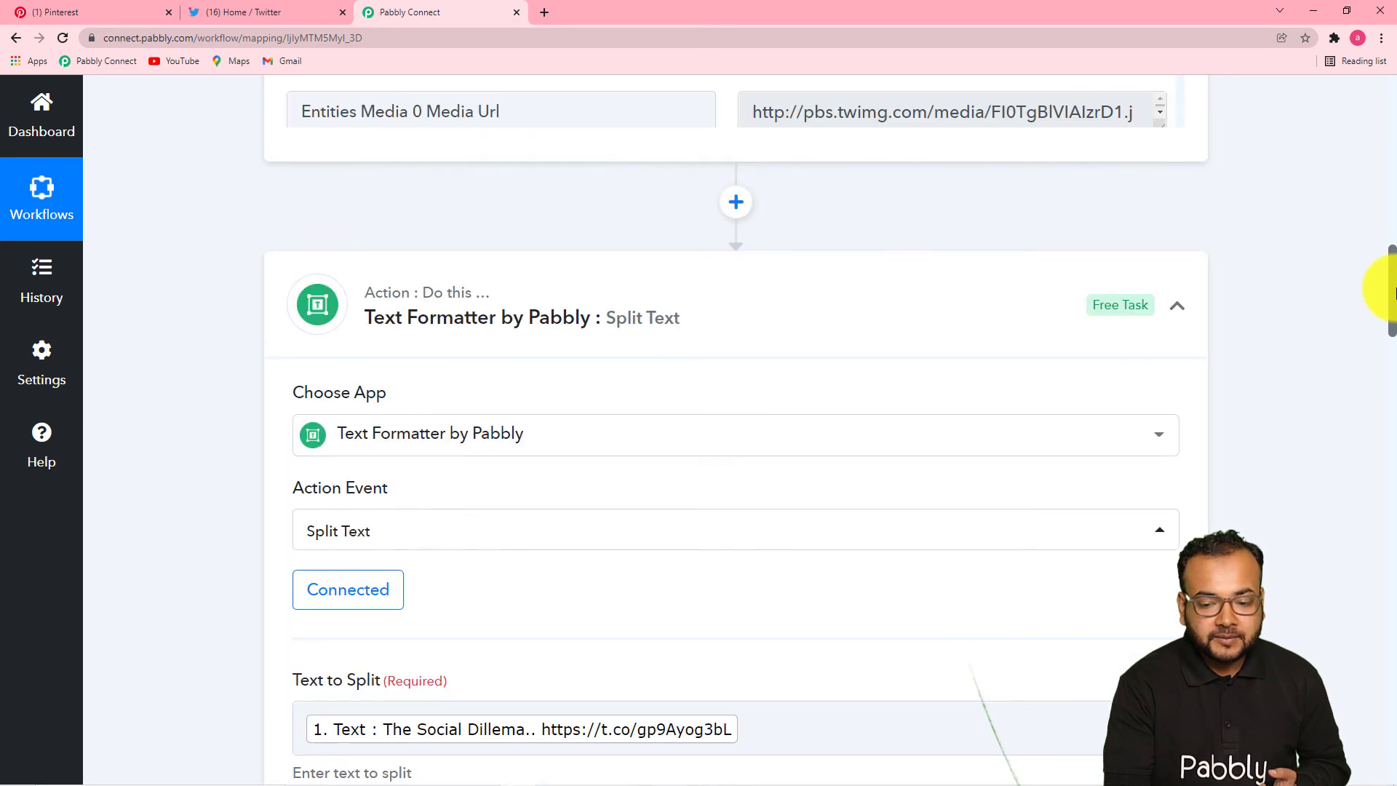
drag(1391, 282, 1391, 102)
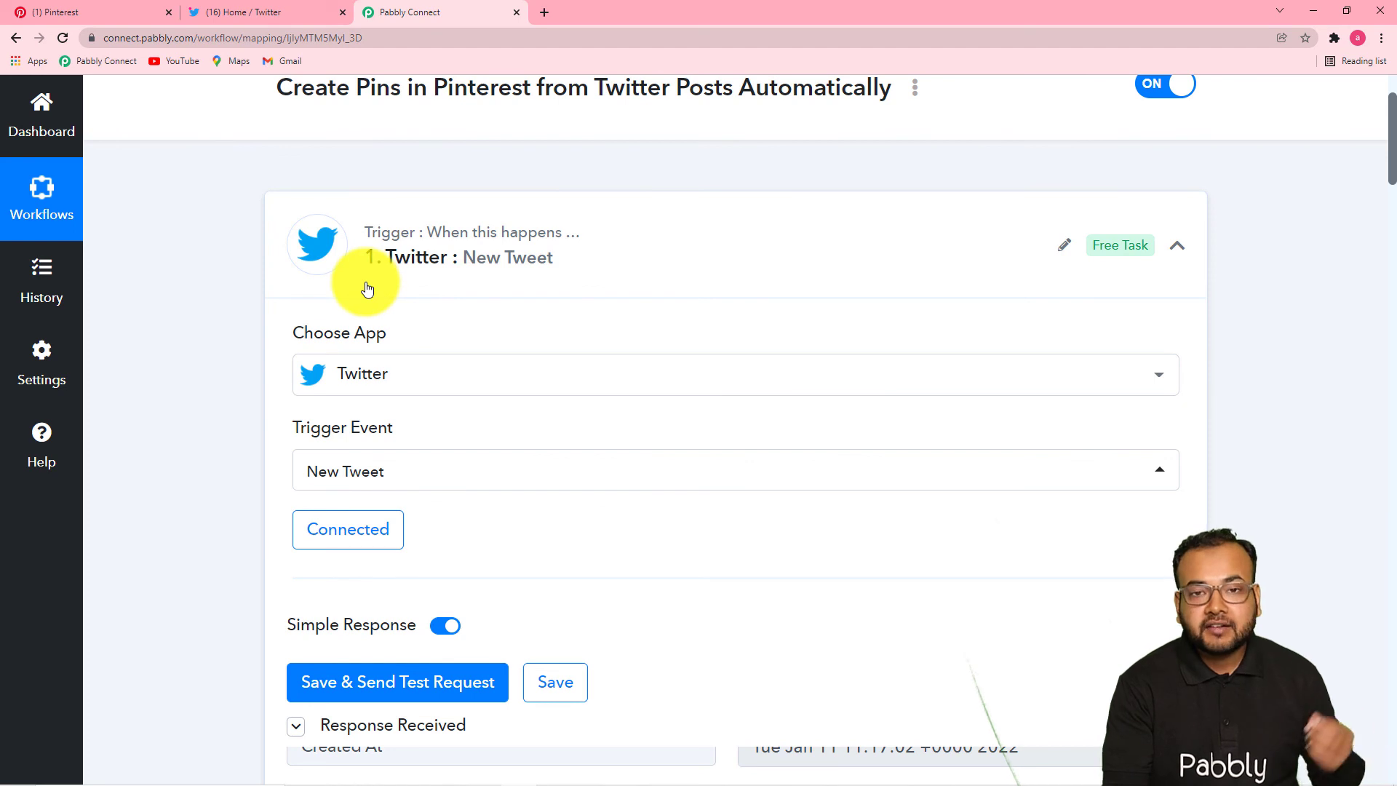
scroll(366, 282, down, 5)
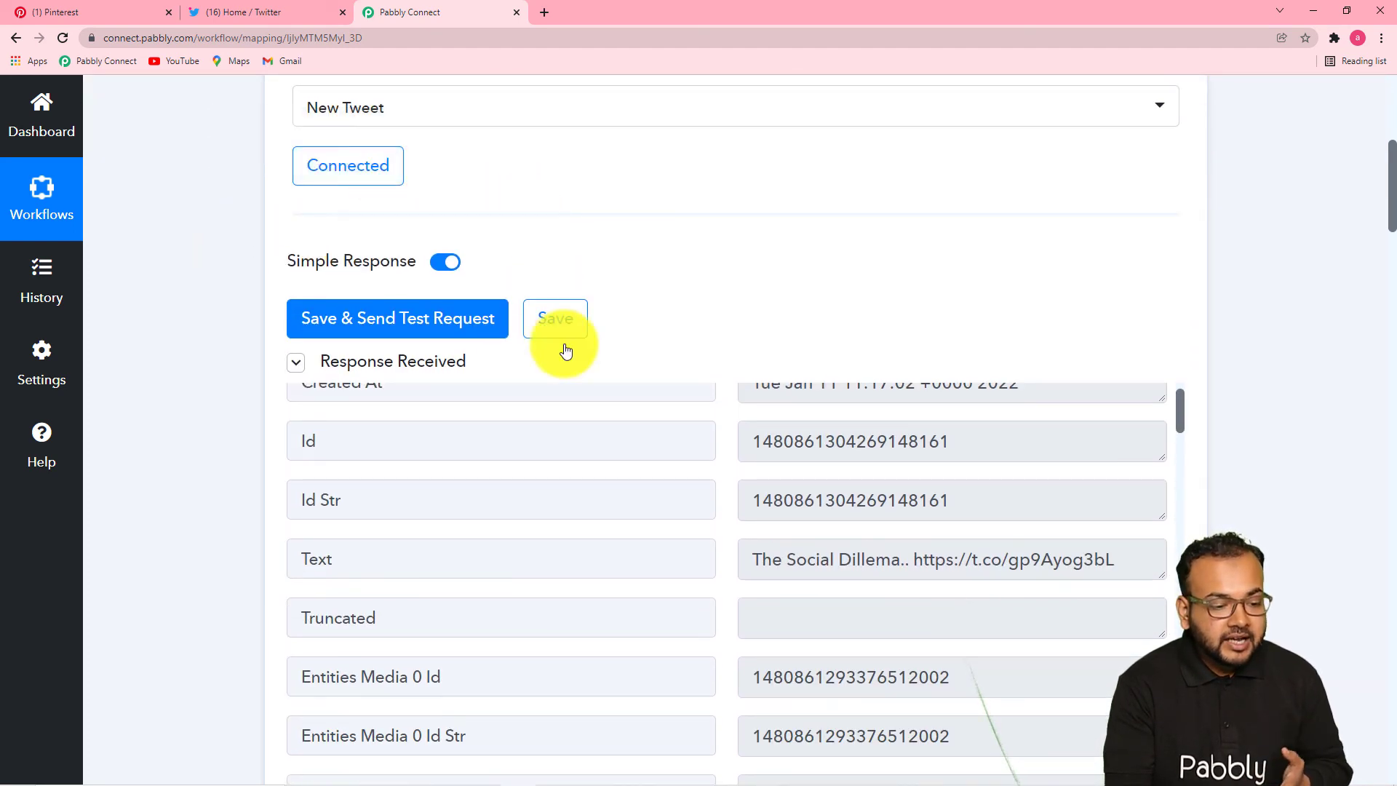
scroll(595, 403, down, 1)
scroll(182, 424, down, 2)
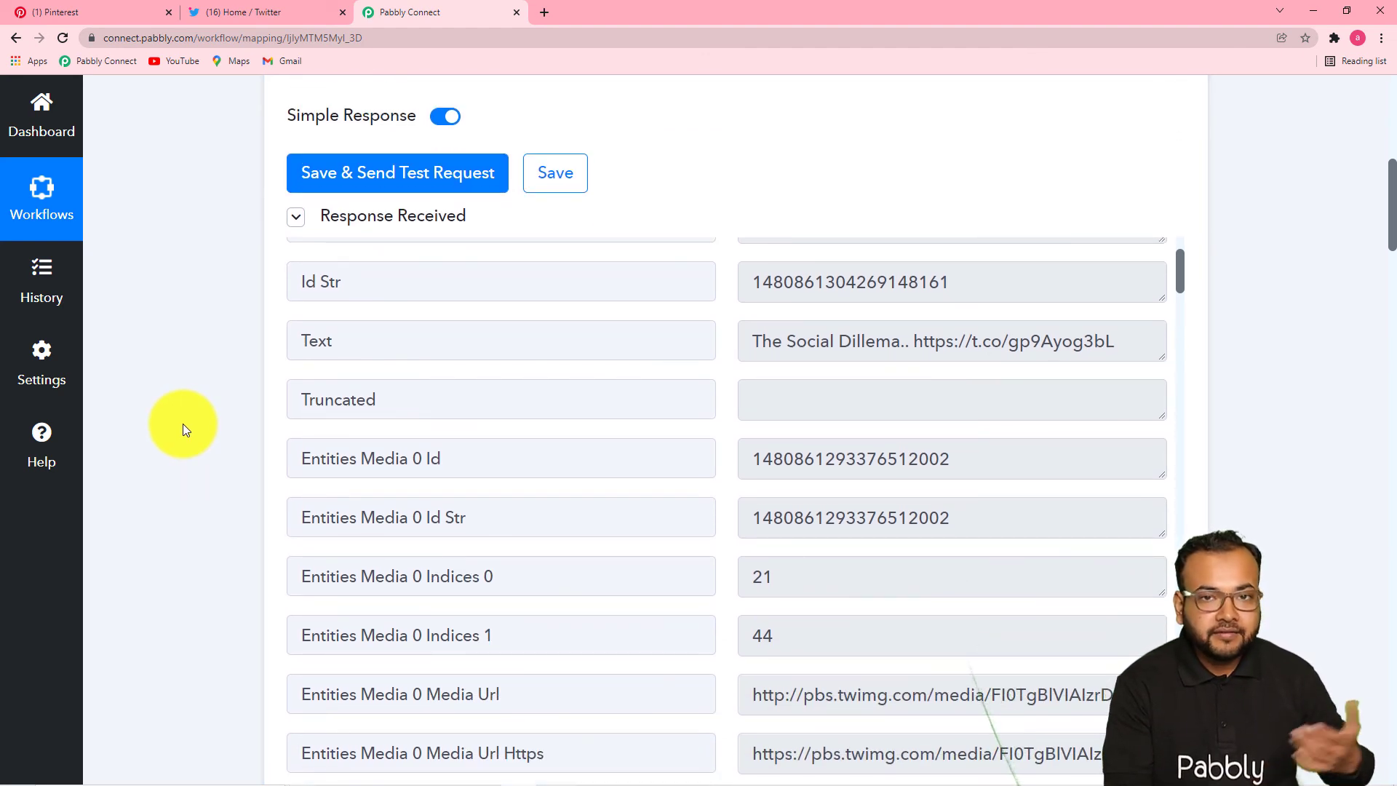
scroll(182, 423, down, 3)
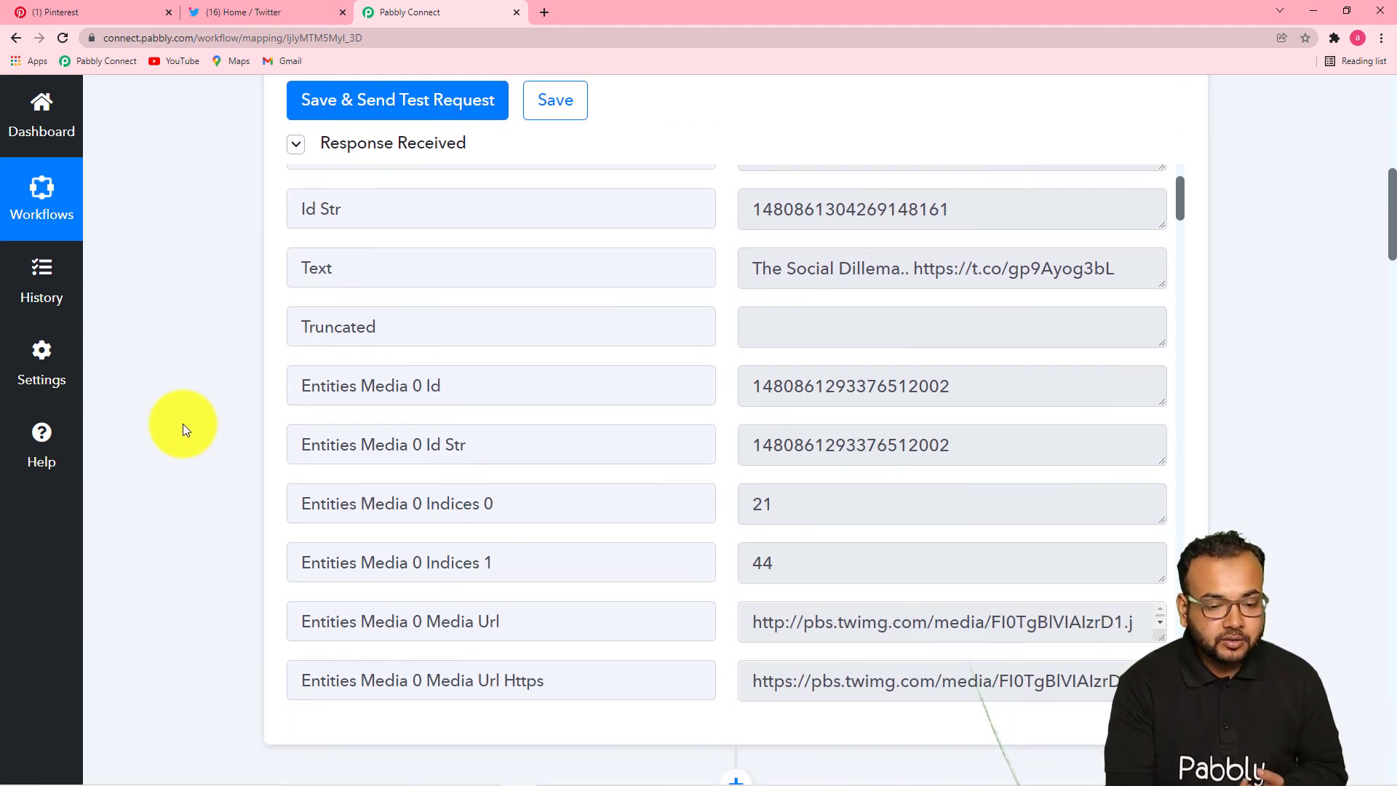
scroll(182, 423, up, 1)
scroll(182, 424, down, 8)
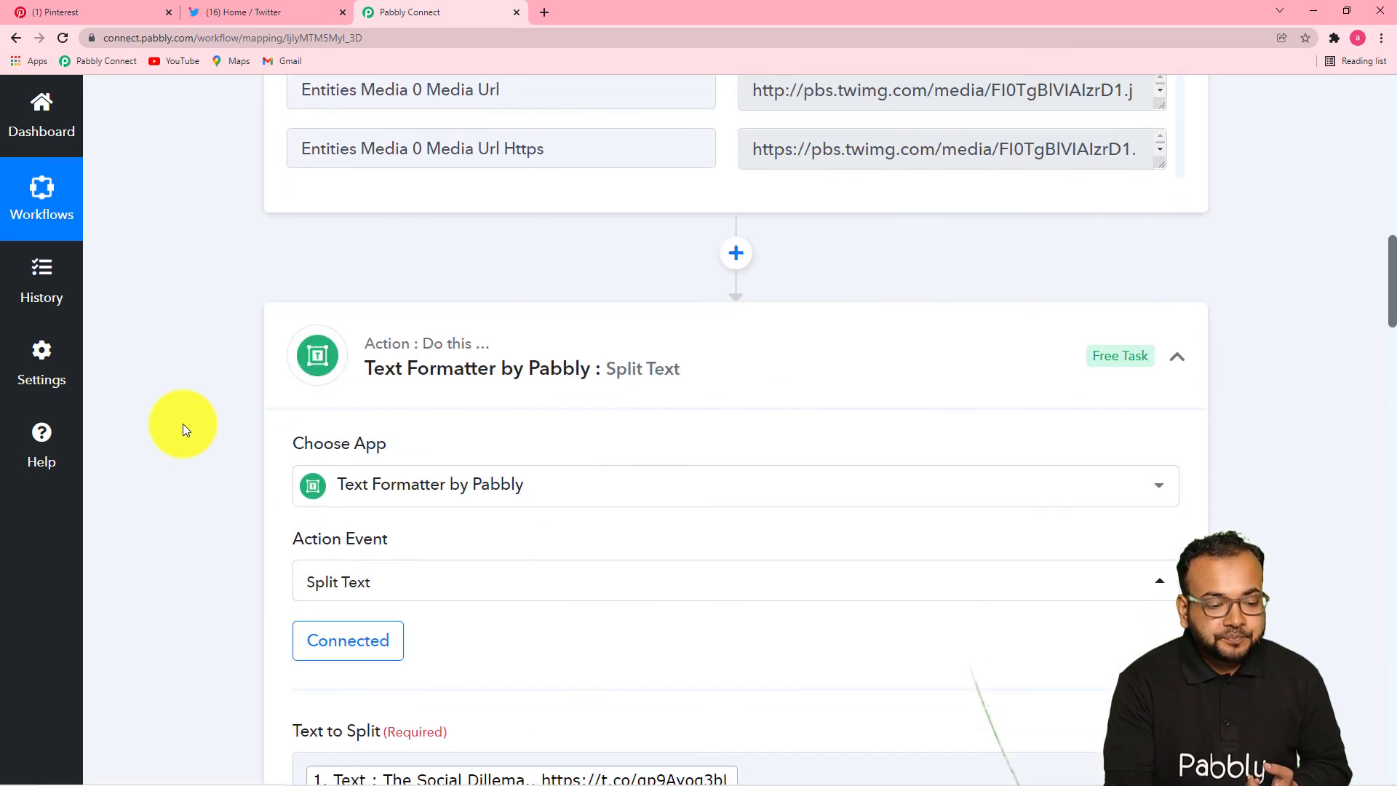
scroll(182, 423, down, 2)
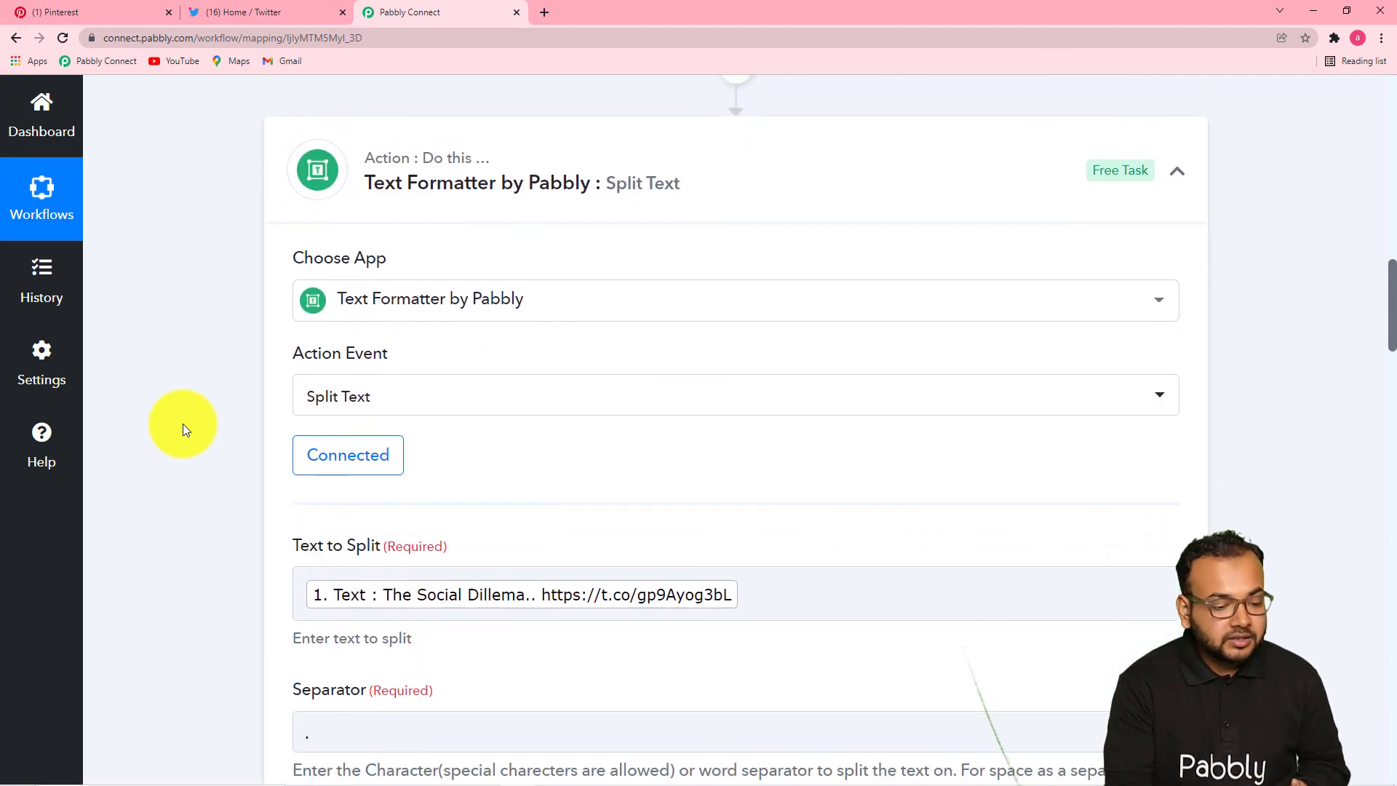
scroll(182, 424, up, 1)
scroll(182, 424, up, 11)
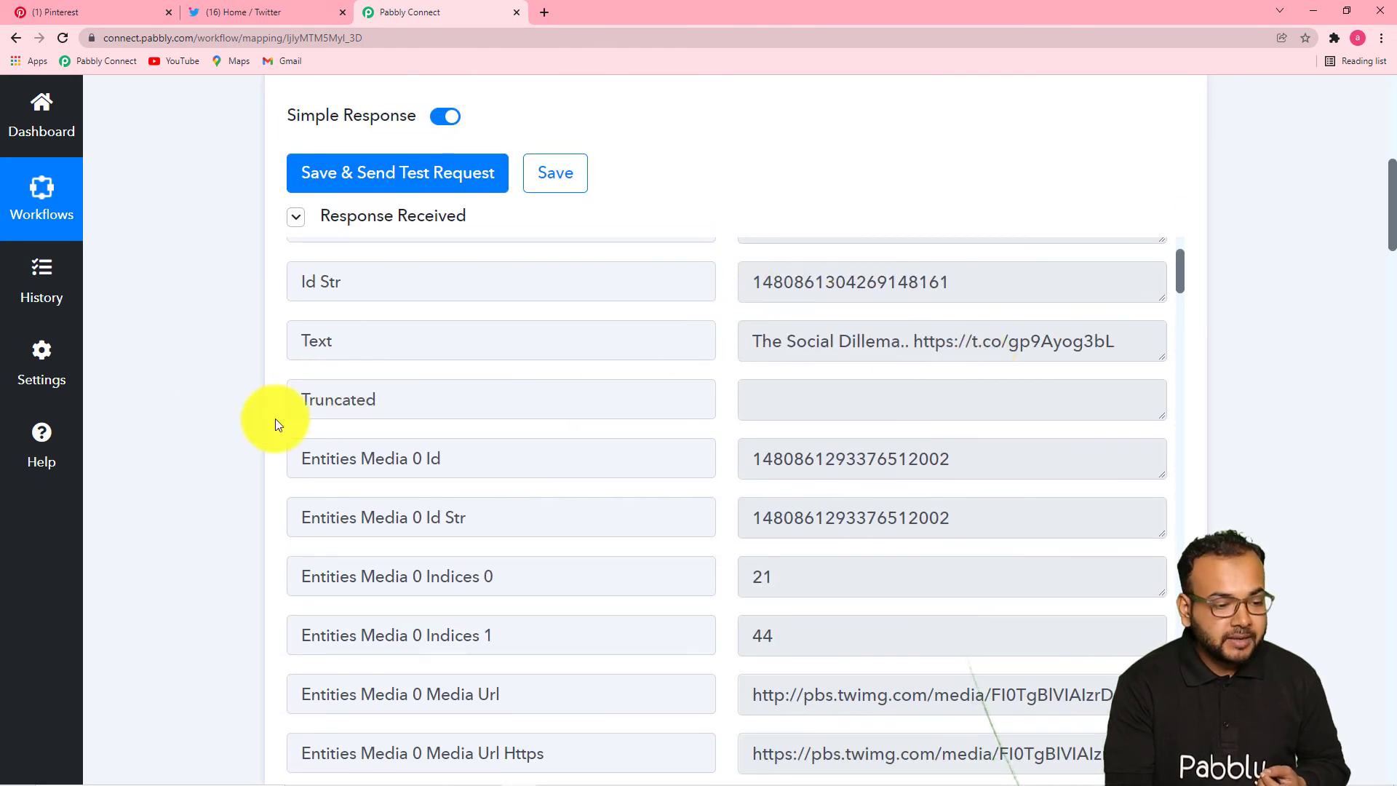
scroll(233, 421, down, 7)
scroll(231, 420, down, 12)
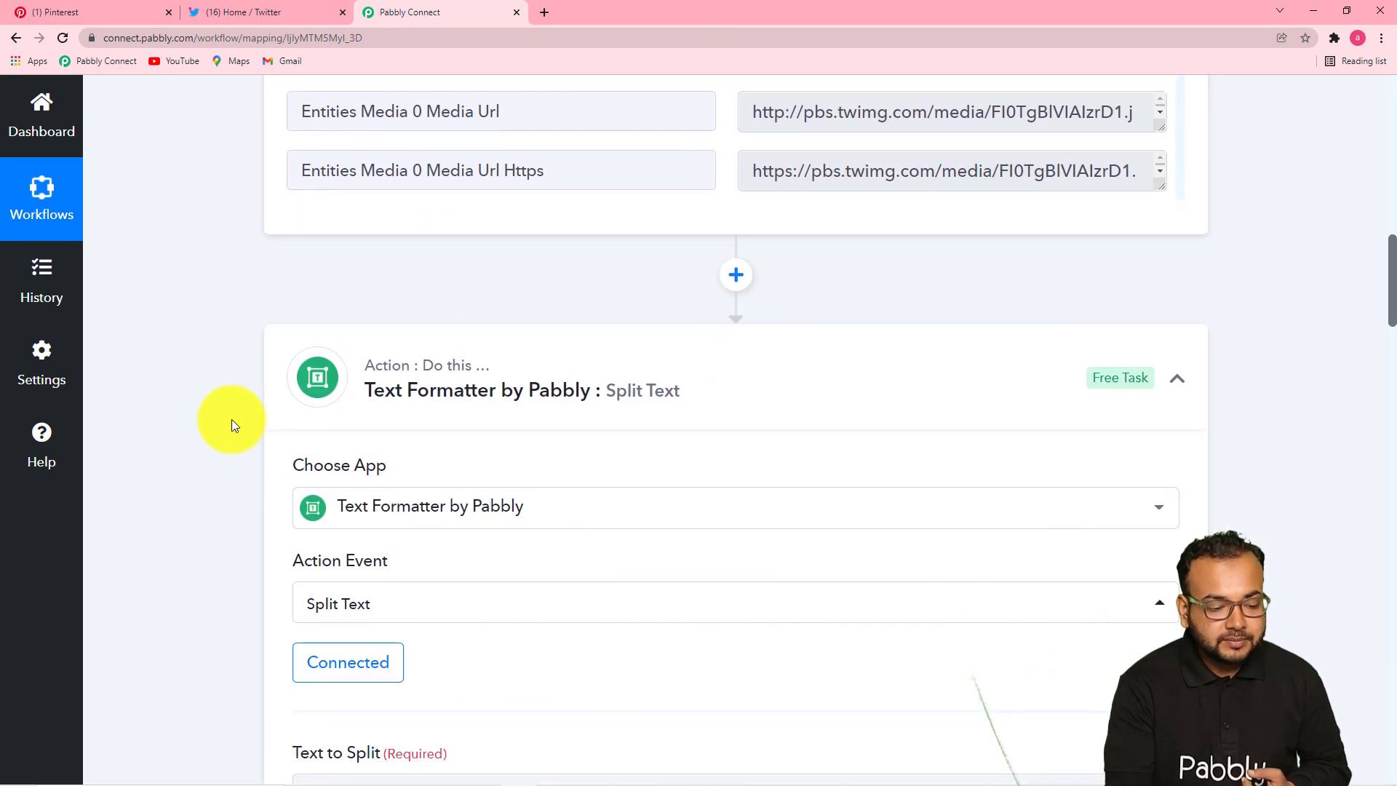
Review the Pinterest Create Pin action's board, Image URL and Title mappings, and its received response
scroll(234, 424, down, 12)
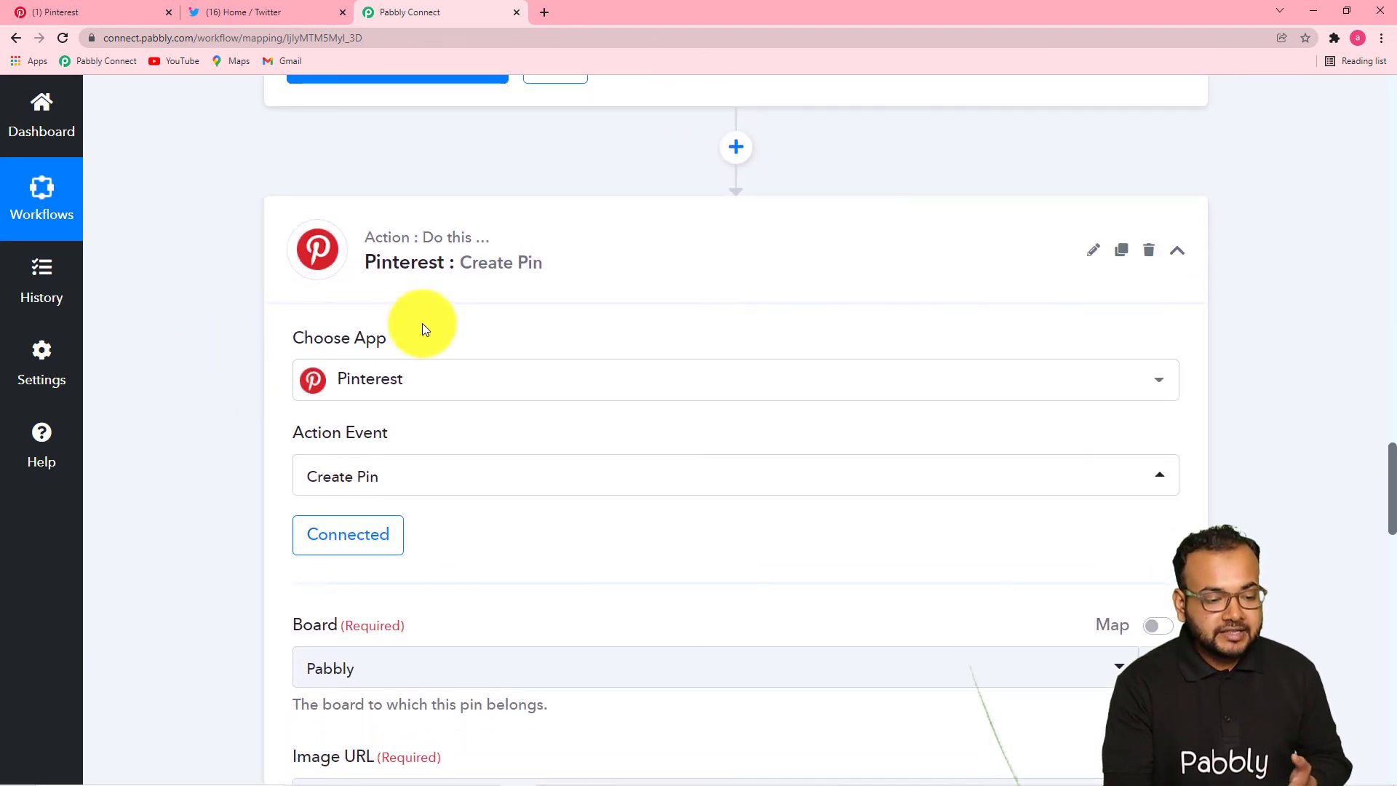
click(343, 489)
scroll(255, 499, down, 4)
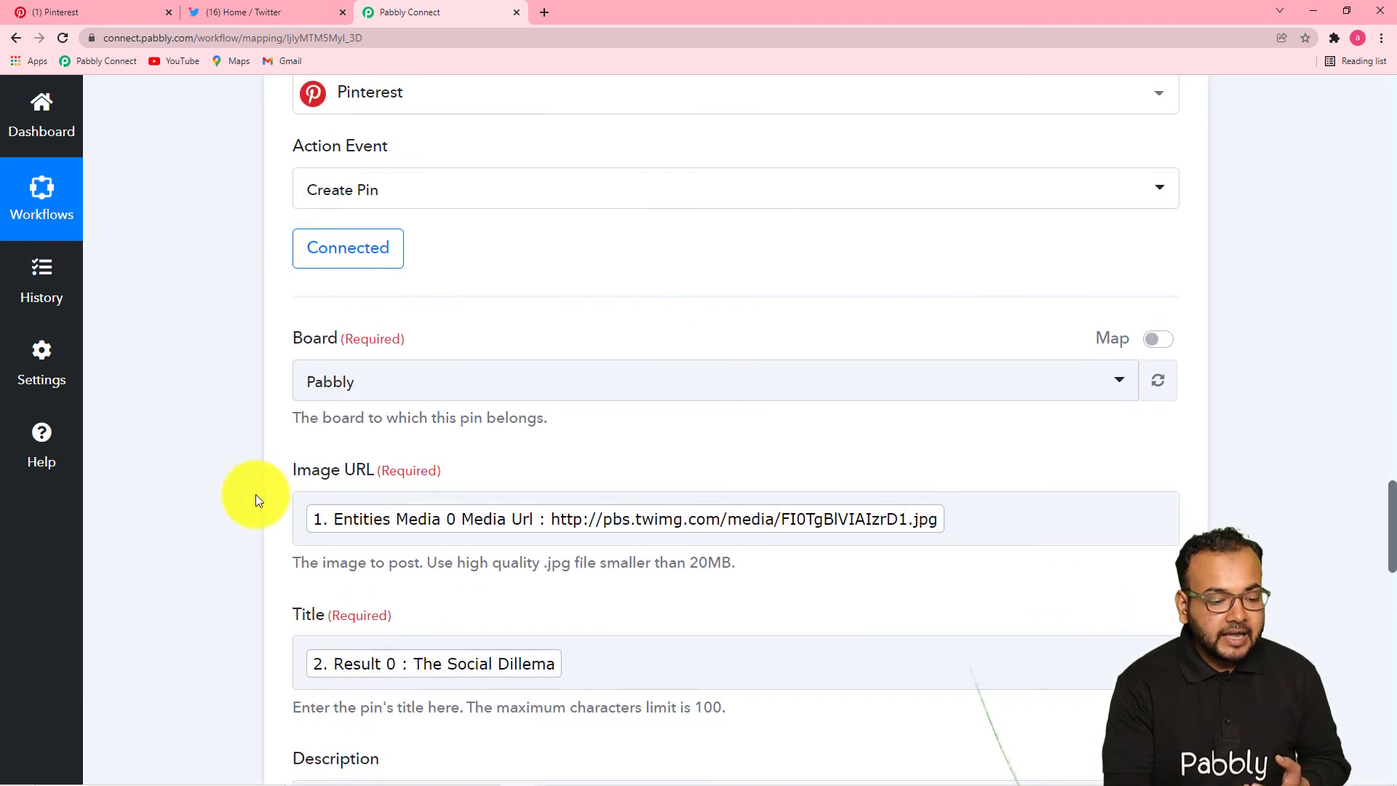
scroll(256, 500, down, 5)
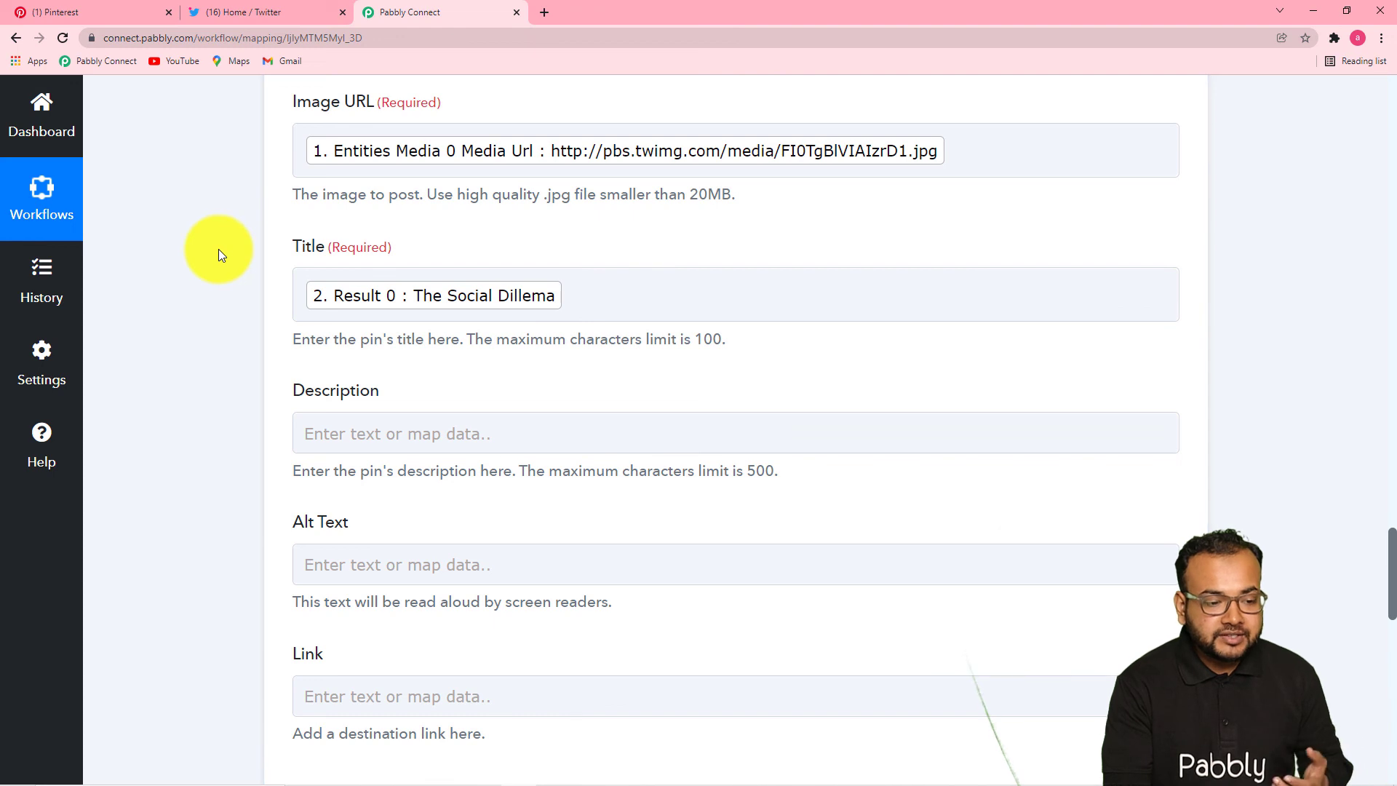
click(461, 168)
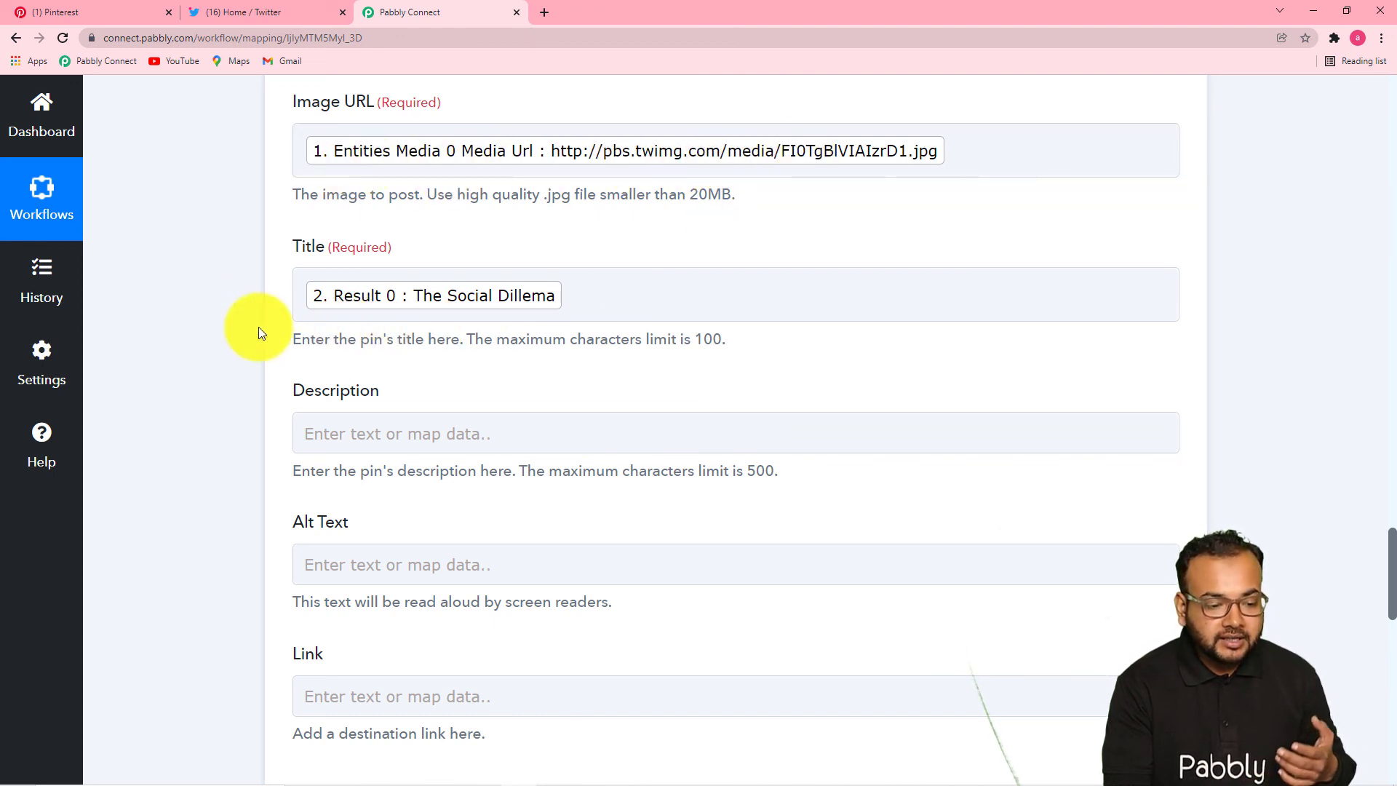
scroll(249, 329, down, 1)
scroll(249, 332, down, 11)
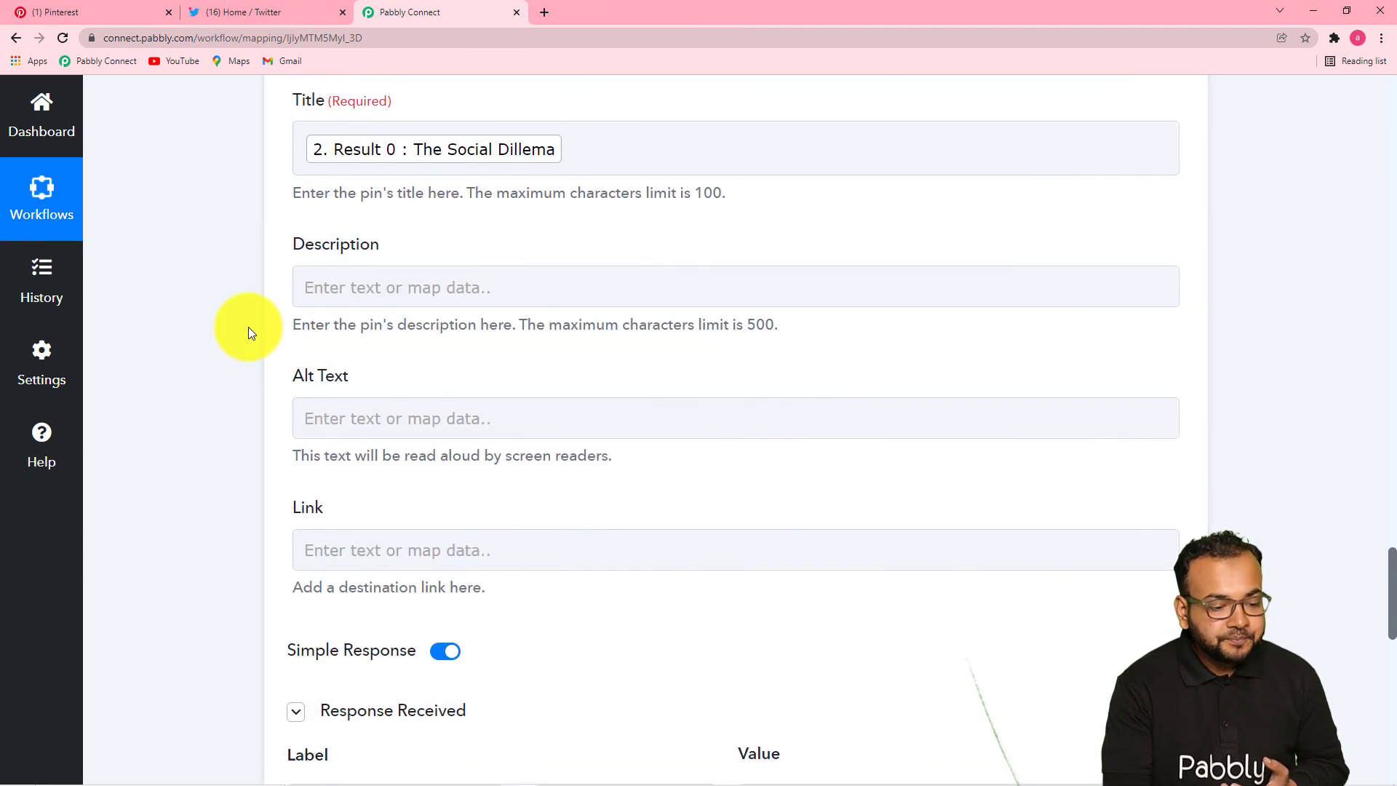
scroll(248, 332, down, 2)
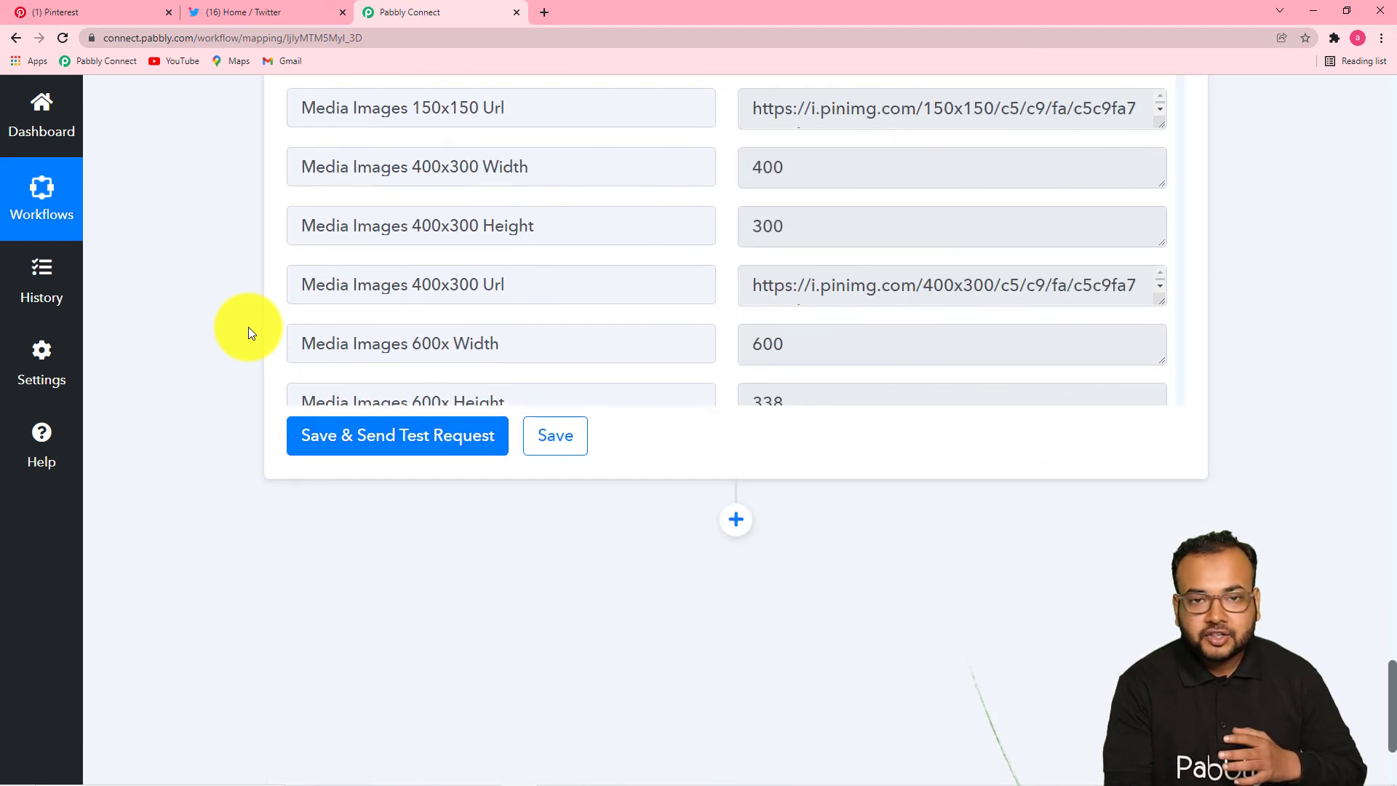